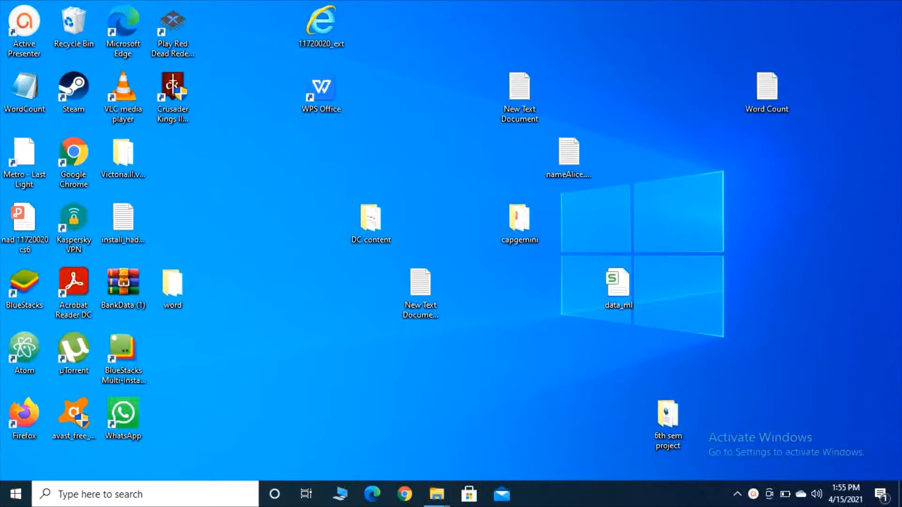
# Open Chrome and search Google for "java se 15".
pyautogui.click(404, 495)
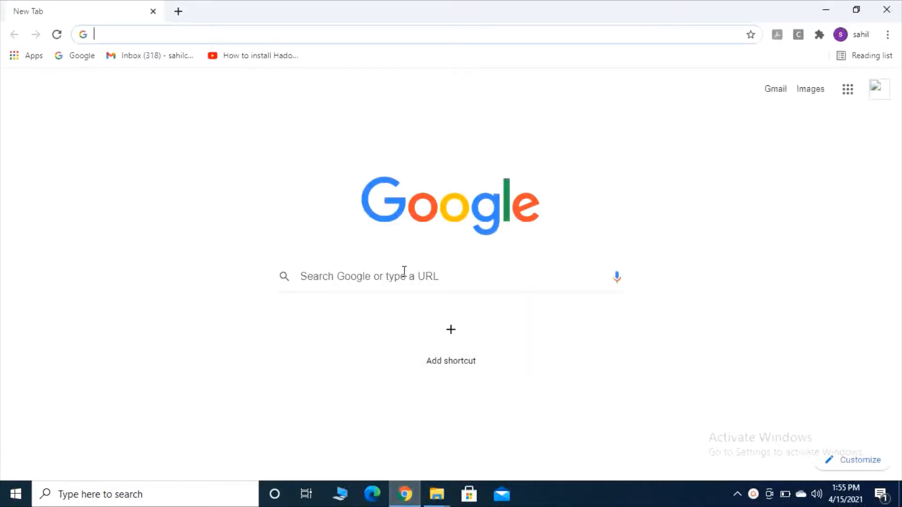
pyautogui.click(403, 272)
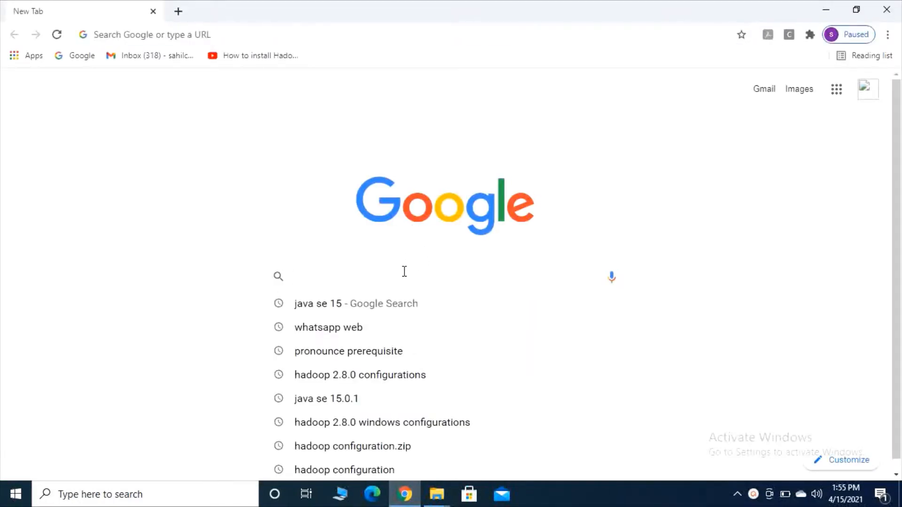
pyautogui.write('java se 15')
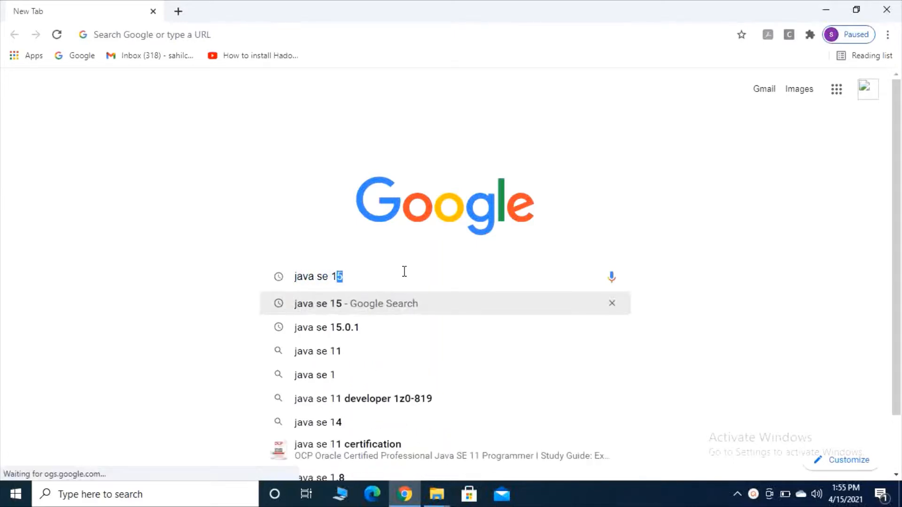
pyautogui.press('Return')
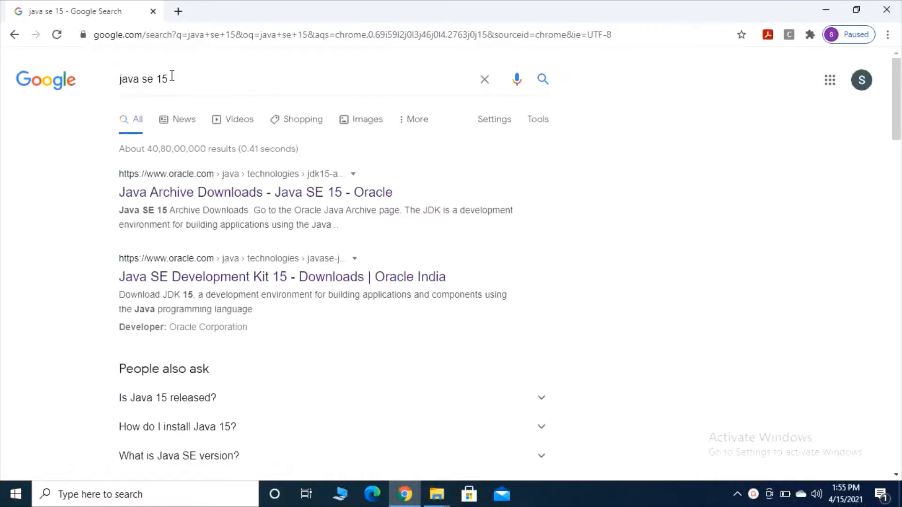
# Open Oracle's Java SE 15 archive downloads page, locate the Windows x64 Installer download for JDK 15.0.1, and minimize the browser.
pyautogui.click(153, 193)
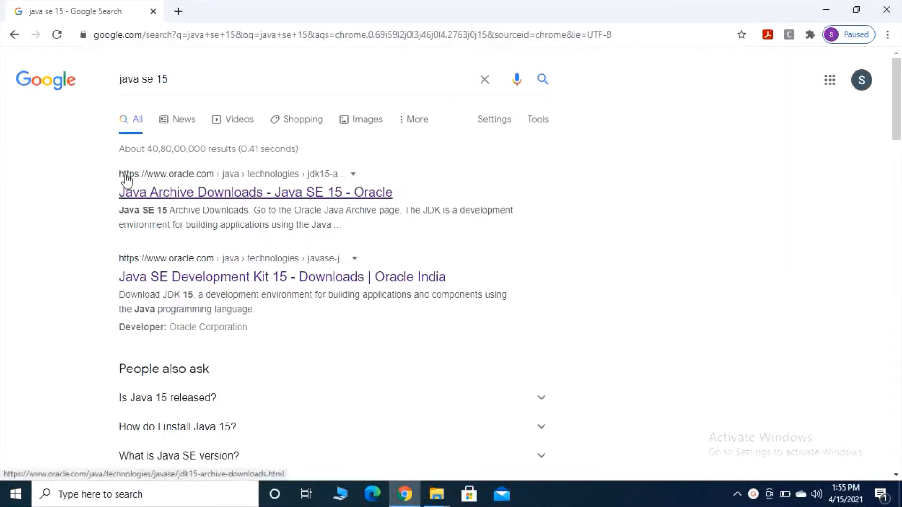
pyautogui.click(178, 198)
pyautogui.scroll(-12, 355, 257)
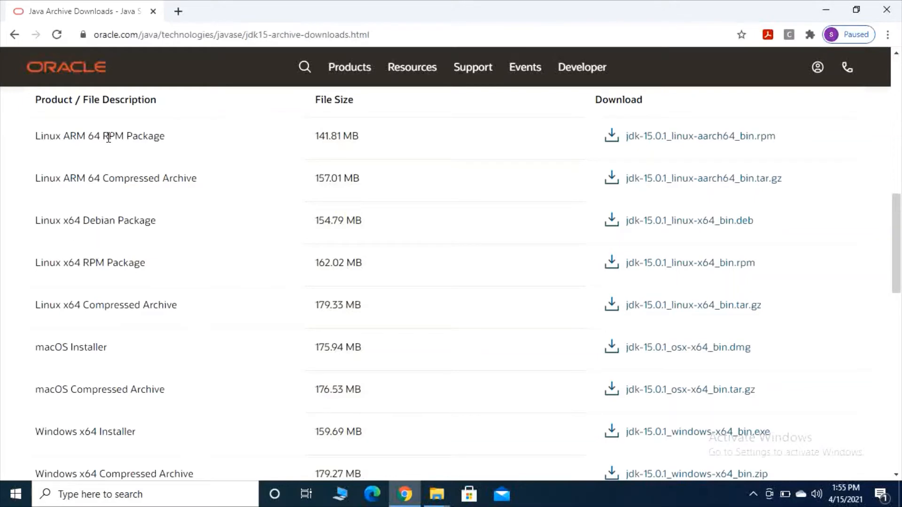
pyautogui.scroll(-1, 154, 242)
pyautogui.scroll(-1, 154, 242)
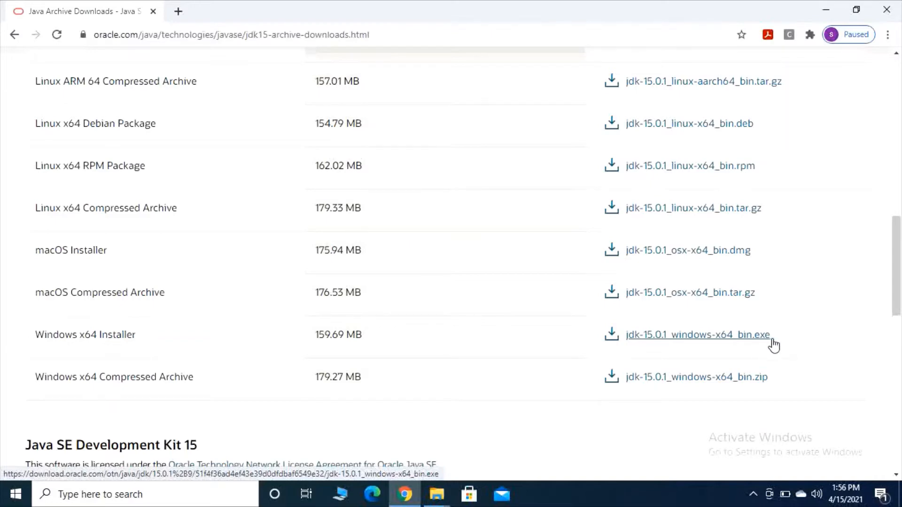
pyautogui.click(830, 8)
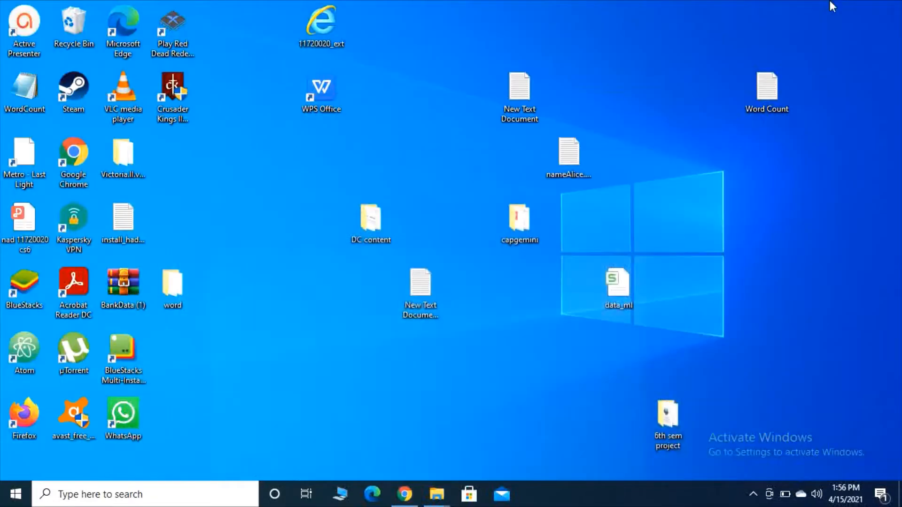
# Switch to File Explorer and search the Downloads folder for "java".
pyautogui.click(341, 494)
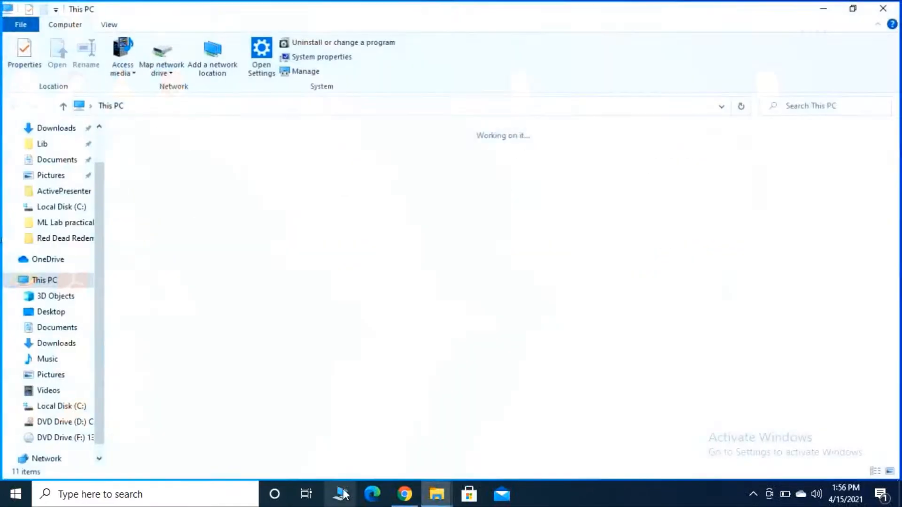
pyautogui.click(43, 130)
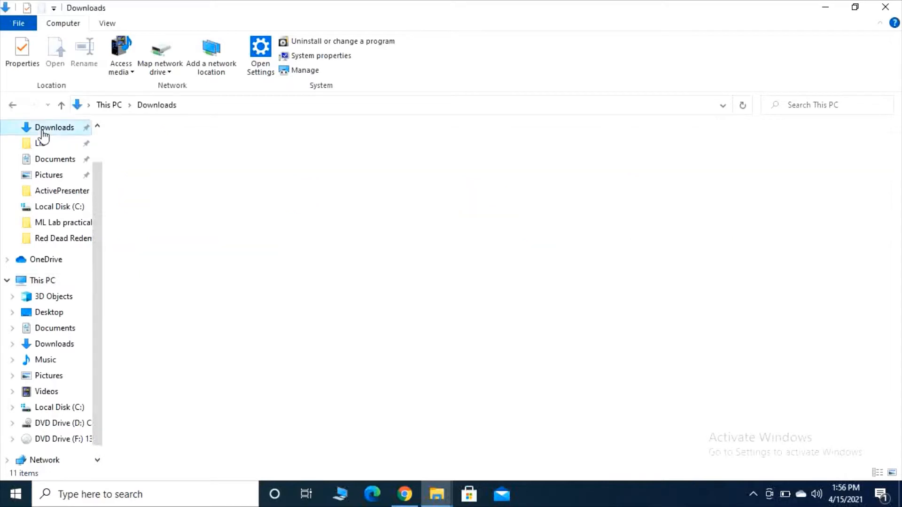
pyautogui.click(810, 102)
pyautogui.write('java ')
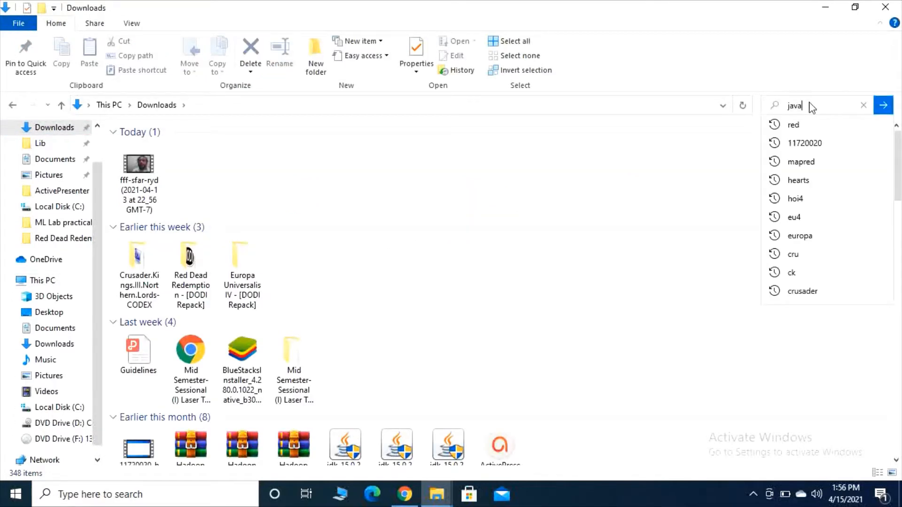
pyautogui.write('se')
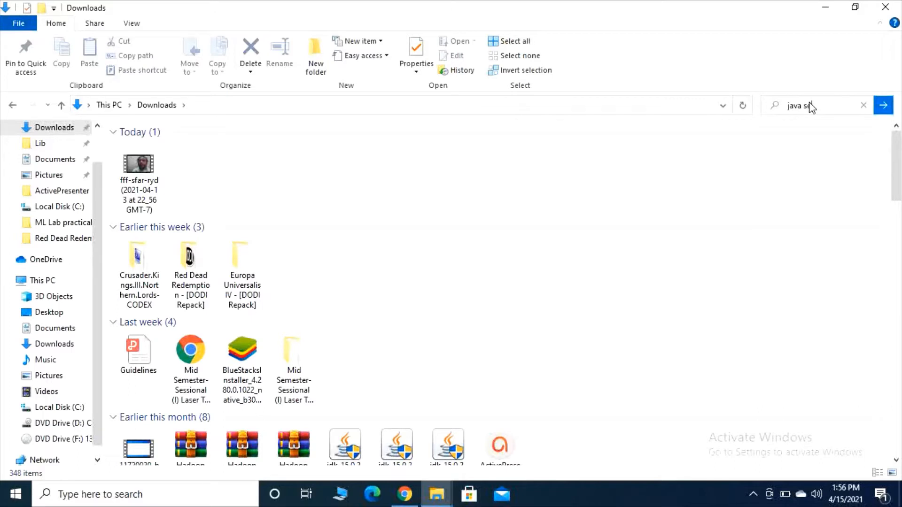
pyautogui.press('BackSpace')
pyautogui.press('BackSpace')
pyautogui.press('BackSpace')
pyautogui.press('Return')
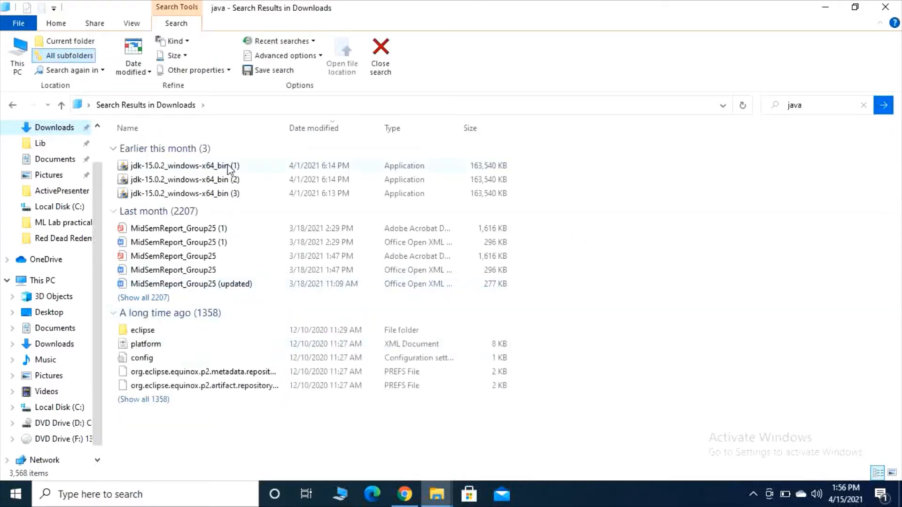
# Check the file size of the jdk-15.0.2_windows-x64_bin (1) installer in its properties, and close them.
pyautogui.rightClick(177, 171)
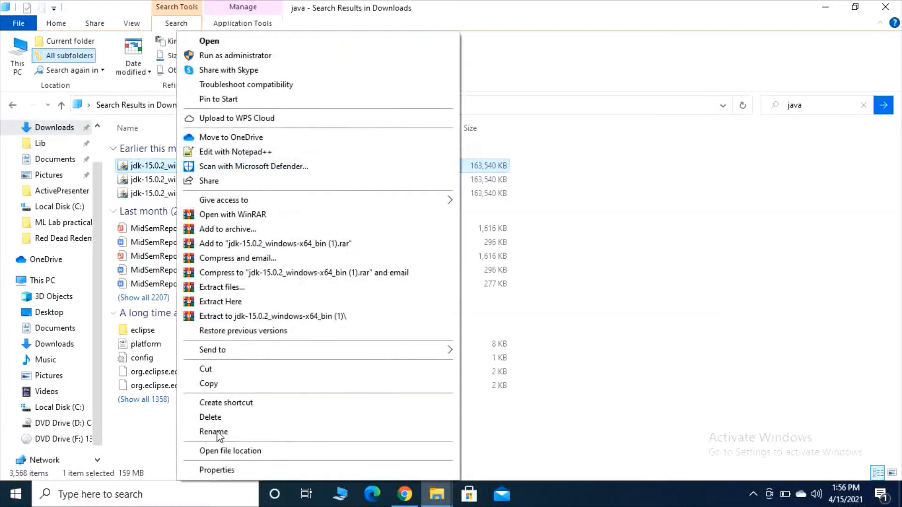
pyautogui.click(227, 471)
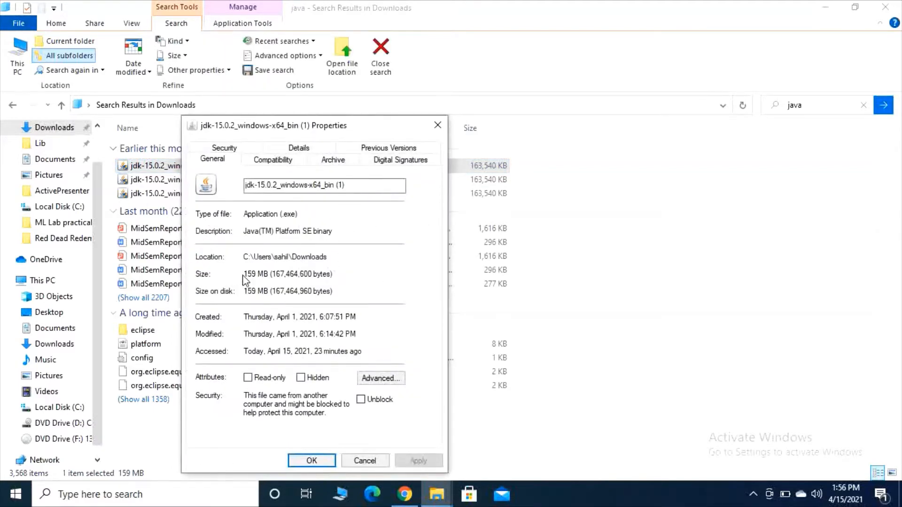
pyautogui.moveTo(243, 275); pyautogui.dragTo(263, 277)
pyautogui.click(438, 125)
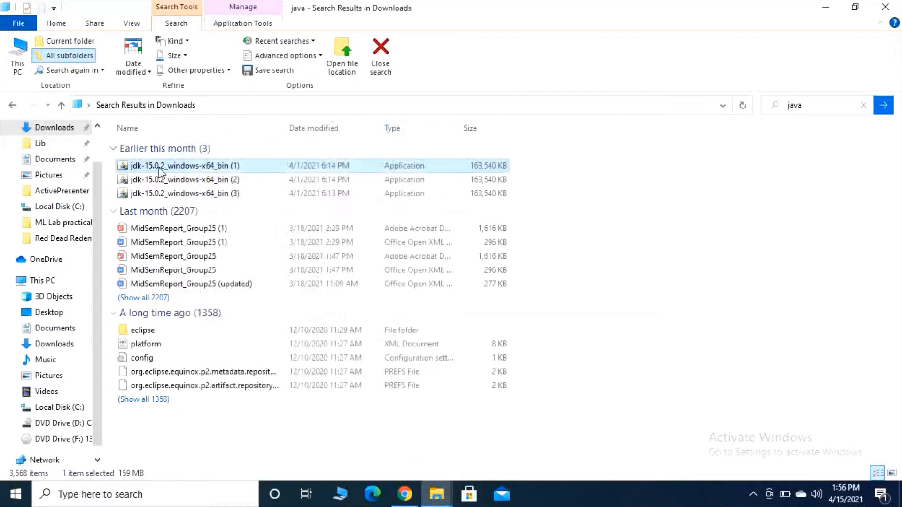
# Leave the search results and open the folder C:\Program Files\Java\jdk-15.0.2.
pyautogui.click(11, 107)
pyautogui.click(10, 106)
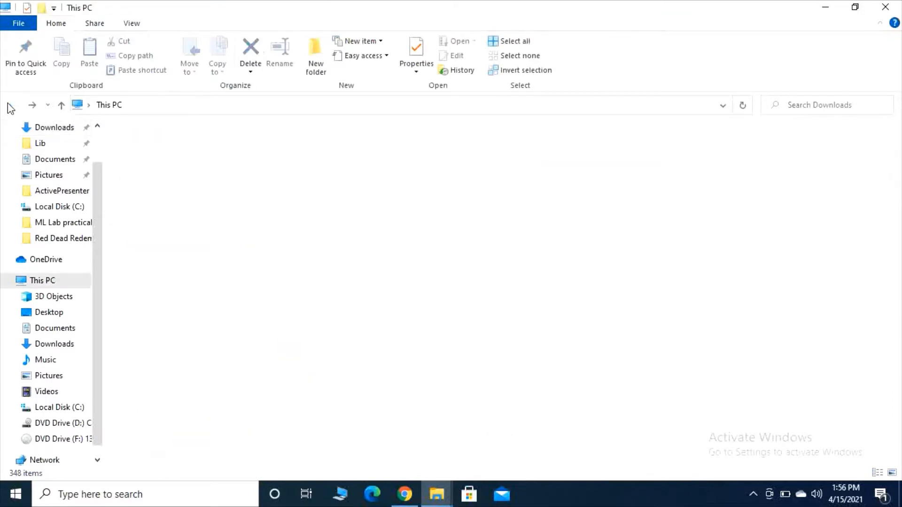
pyautogui.click(53, 207)
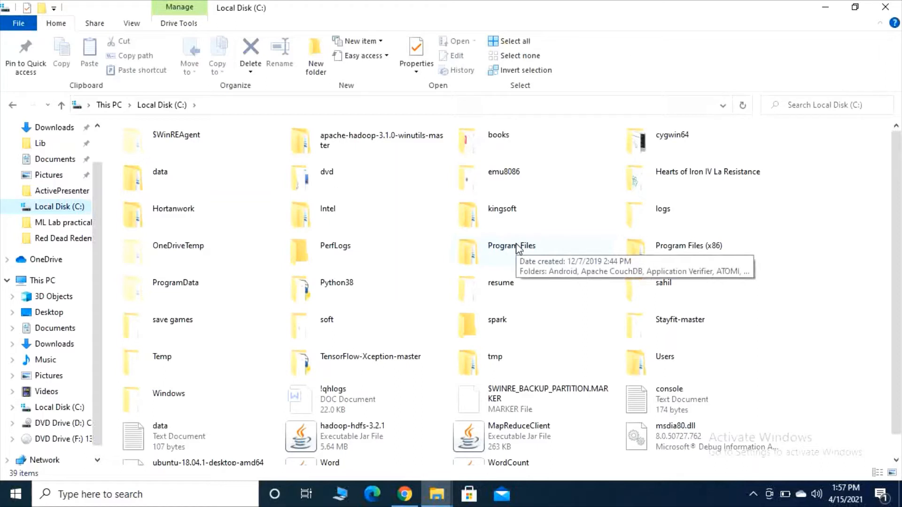
pyautogui.doubleClick(541, 254)
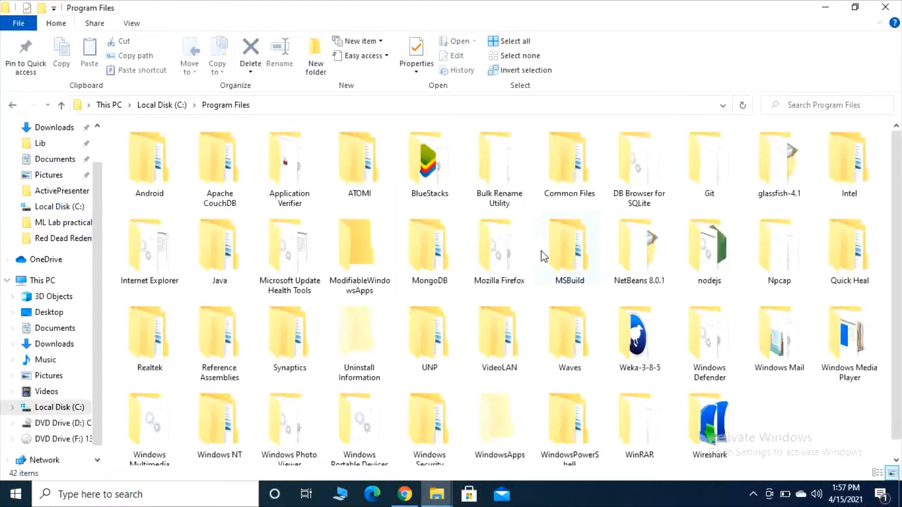
pyautogui.doubleClick(222, 261)
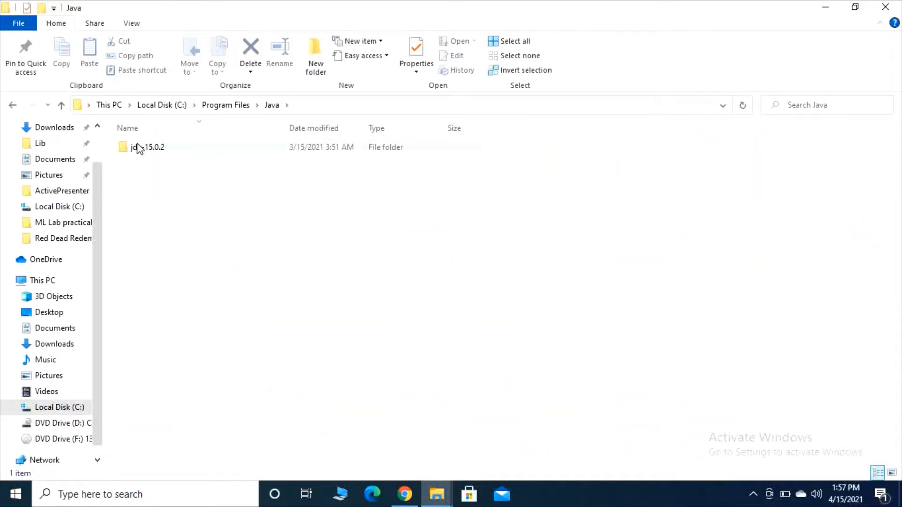
pyautogui.doubleClick(161, 150)
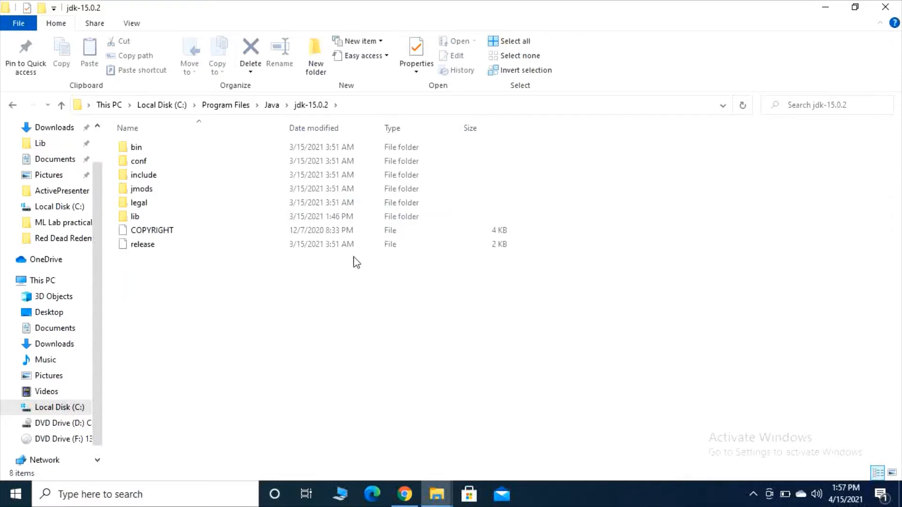
# Display the contents of the jdk-15.0.2 folder as large icons.
pyautogui.moveTo(630, 140); pyautogui.dragTo(438, 272)
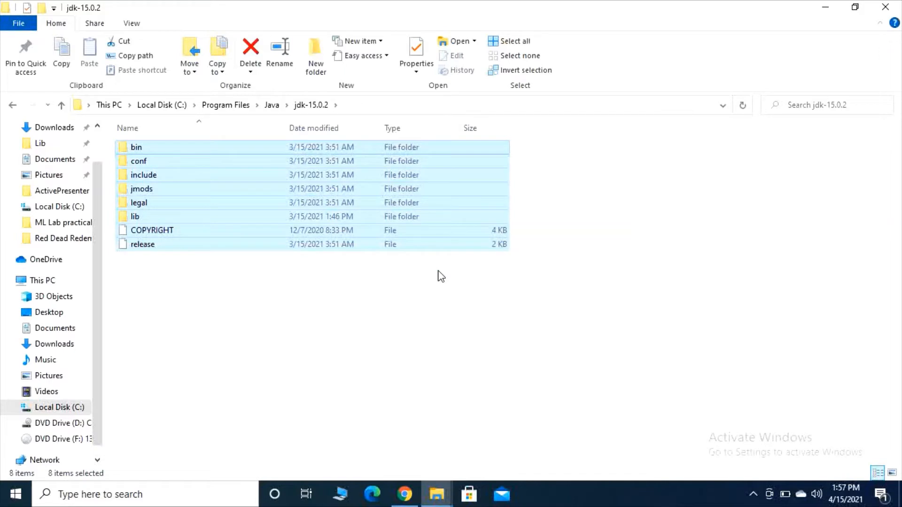
pyautogui.click(170, 302)
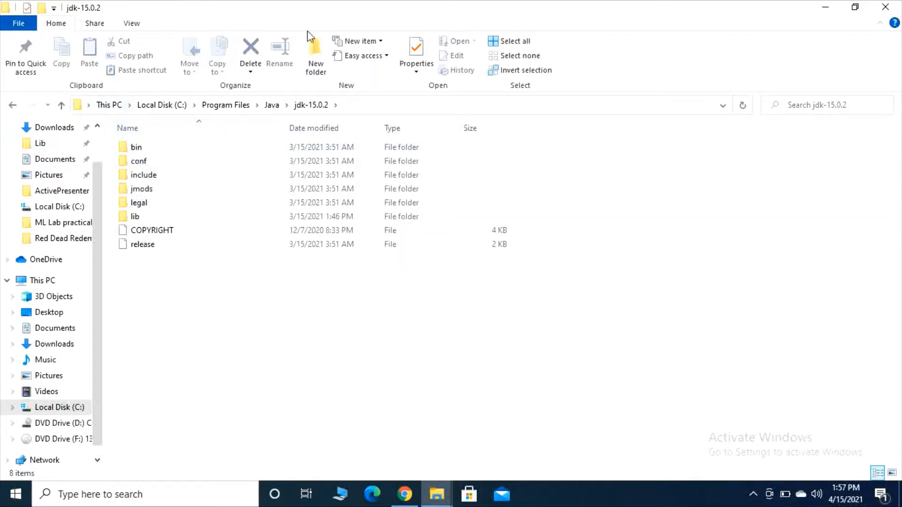
pyautogui.click(133, 24)
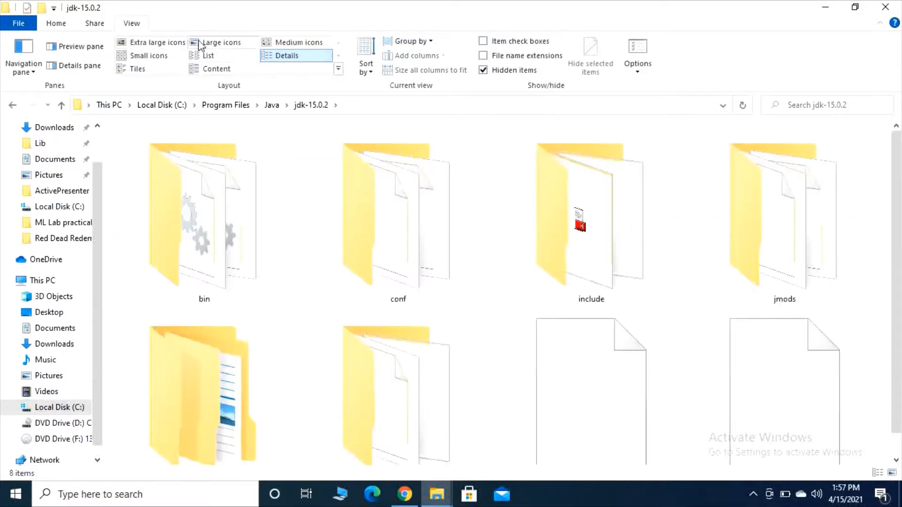
pyautogui.click(213, 45)
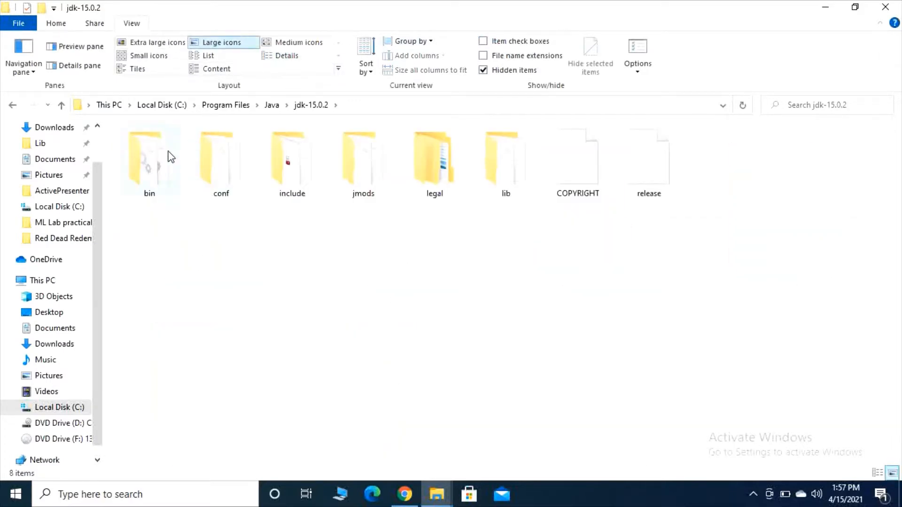
# Open the bin folder inside jdk-15.0.2 and select its full path, C:\Program Files\Java\jdk-15.0.2\bin.
pyautogui.click(170, 156)
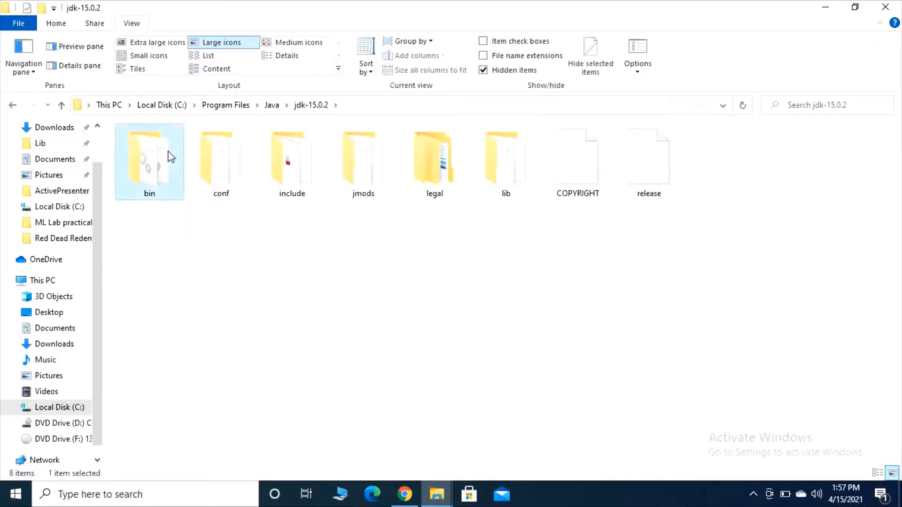
pyautogui.doubleClick(170, 156)
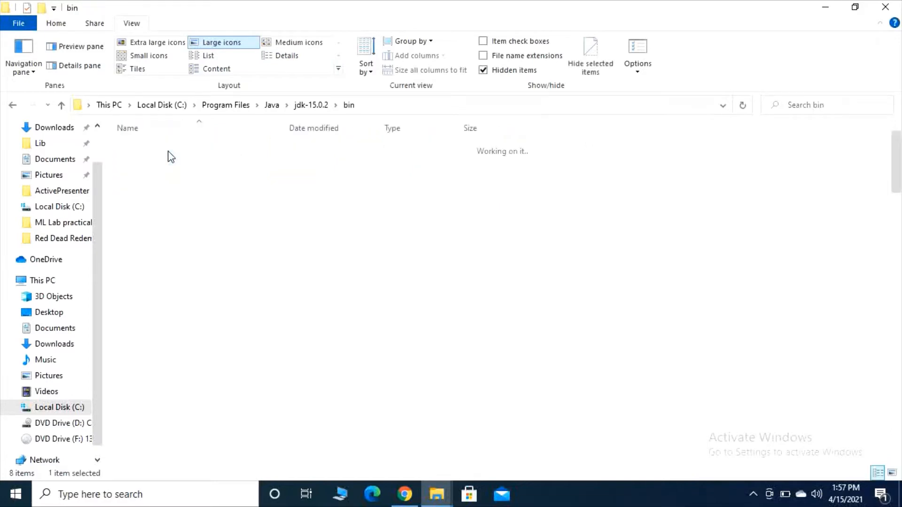
pyautogui.click(413, 113)
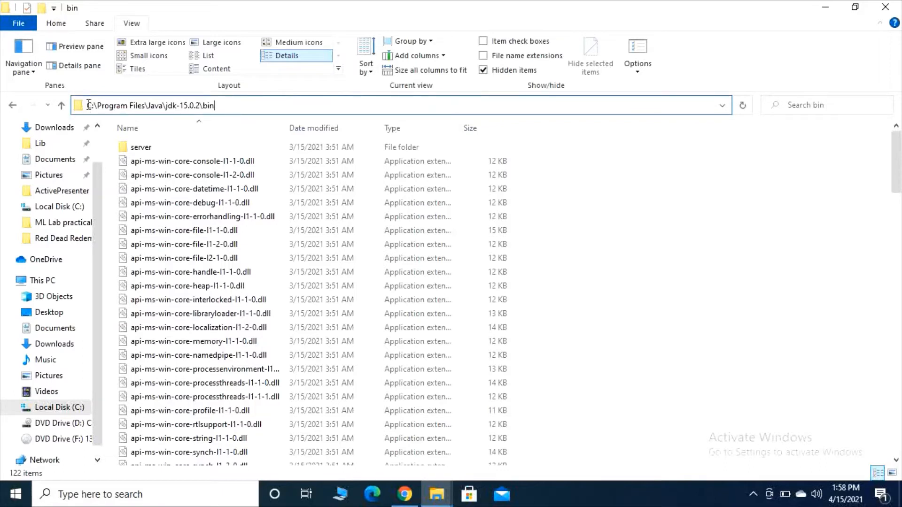
pyautogui.moveTo(86, 105); pyautogui.dragTo(225, 105)
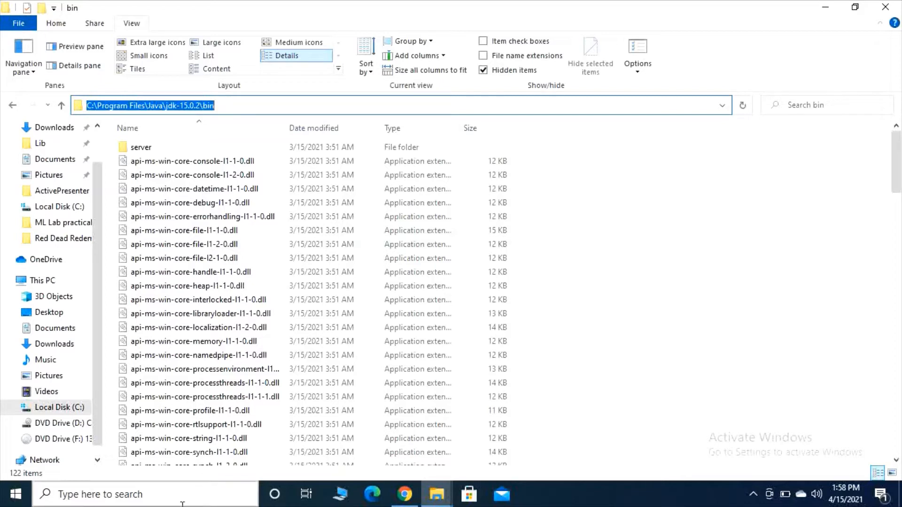
# Search Windows for "env", open the system properties, and bring up the Environment Variables dialog.
pyautogui.click(182, 502)
pyautogui.write('env')
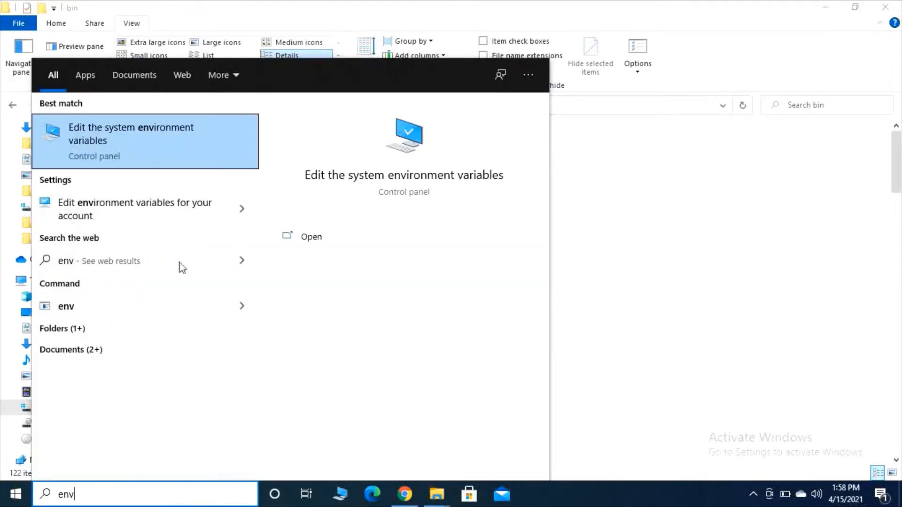
pyautogui.click(122, 148)
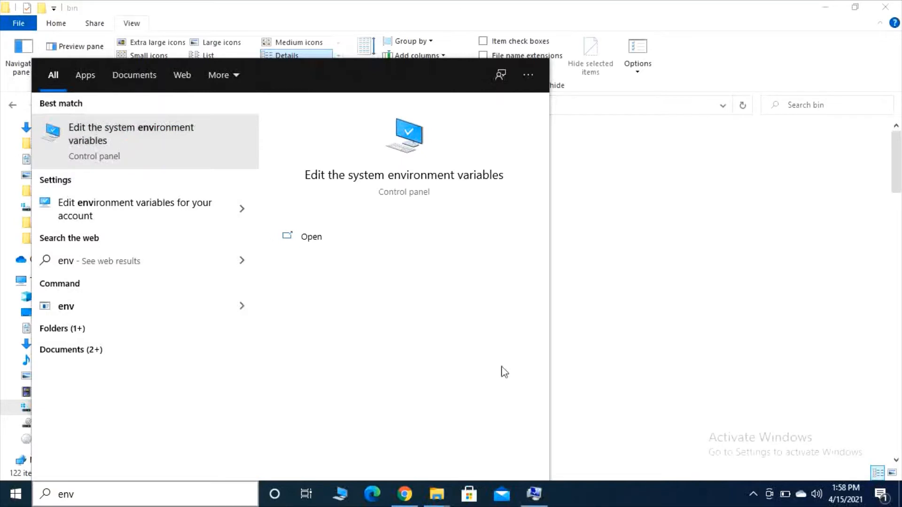
pyautogui.click(539, 490)
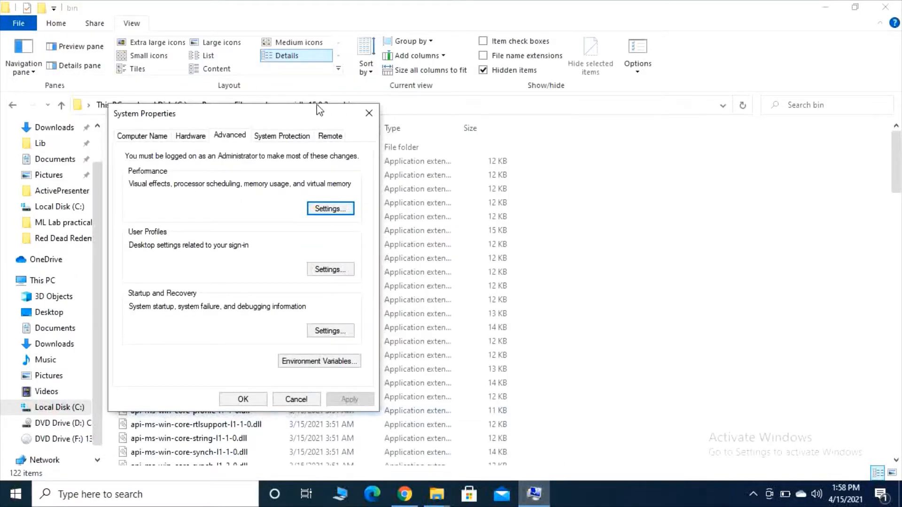
pyautogui.moveTo(319, 109); pyautogui.dragTo(521, 51)
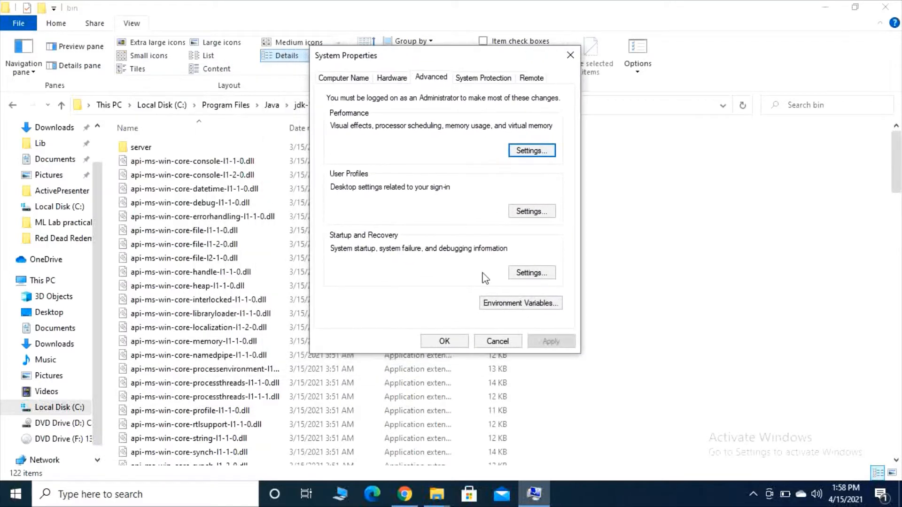
pyautogui.click(494, 305)
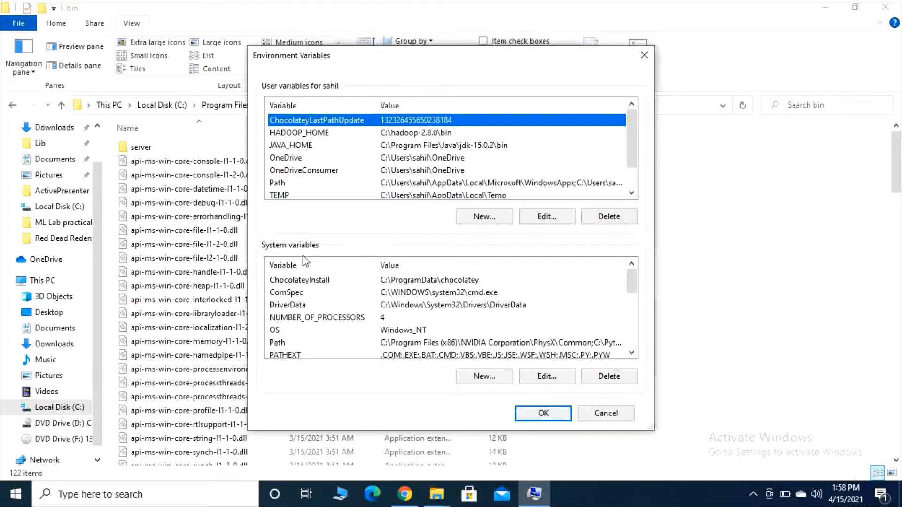
# Set the JAVA_HOME user variable's value to C:\Program Files\Java\jdk-15.0.2\bin and accept the edit.
pyautogui.doubleClick(329, 146)
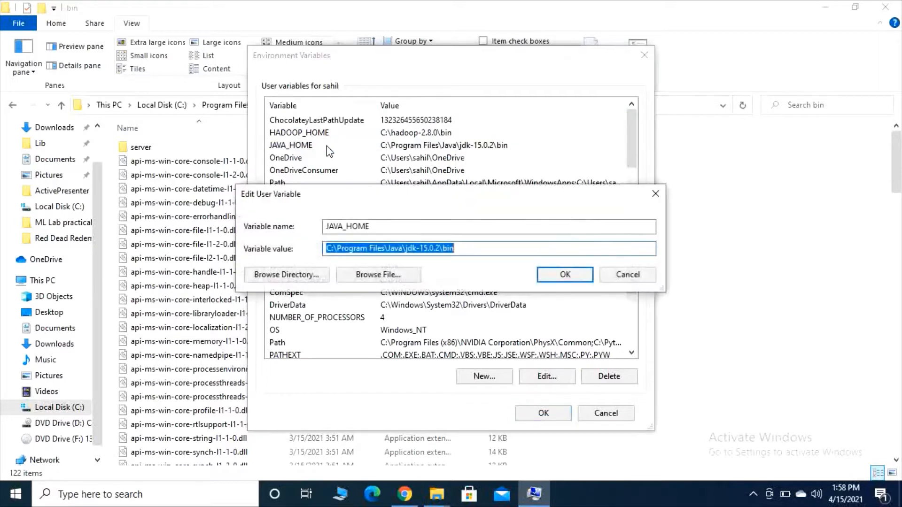
pyautogui.click(429, 228)
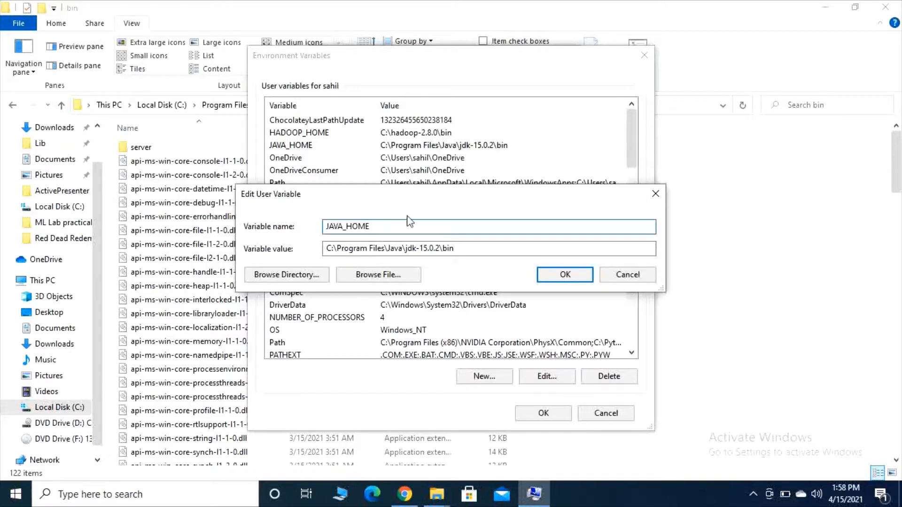
pyautogui.moveTo(371, 228); pyautogui.dragTo(324, 232)
pyautogui.moveTo(489, 251); pyautogui.dragTo(305, 250)
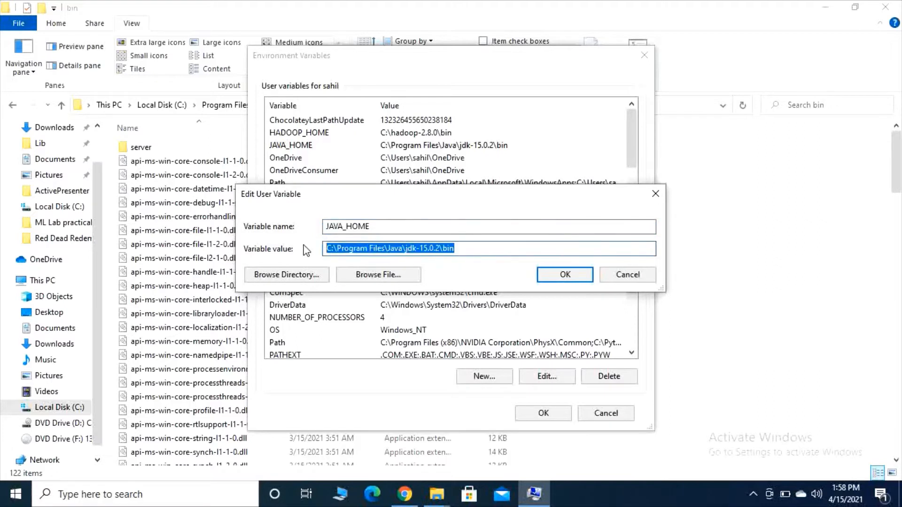
pyautogui.hotkey('ctrl', 'x')
pyautogui.hotkey('ctrl', 'v')
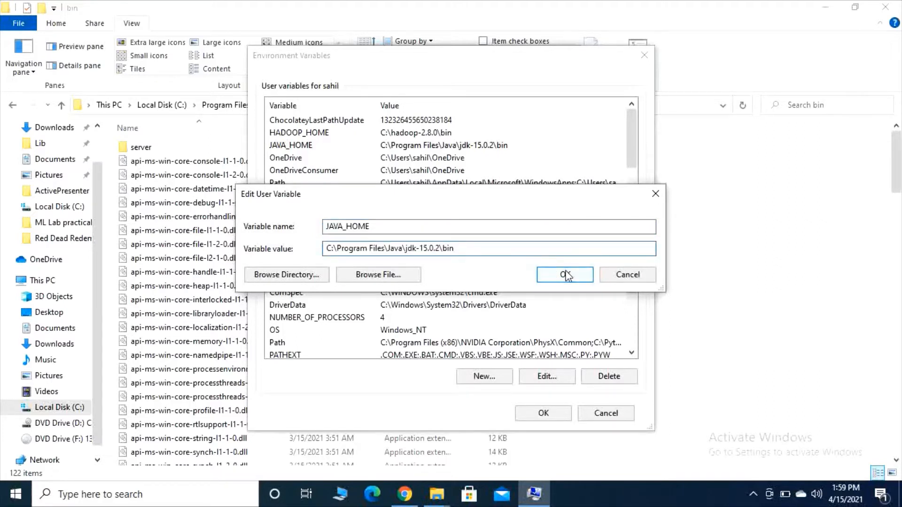
pyautogui.click(570, 271)
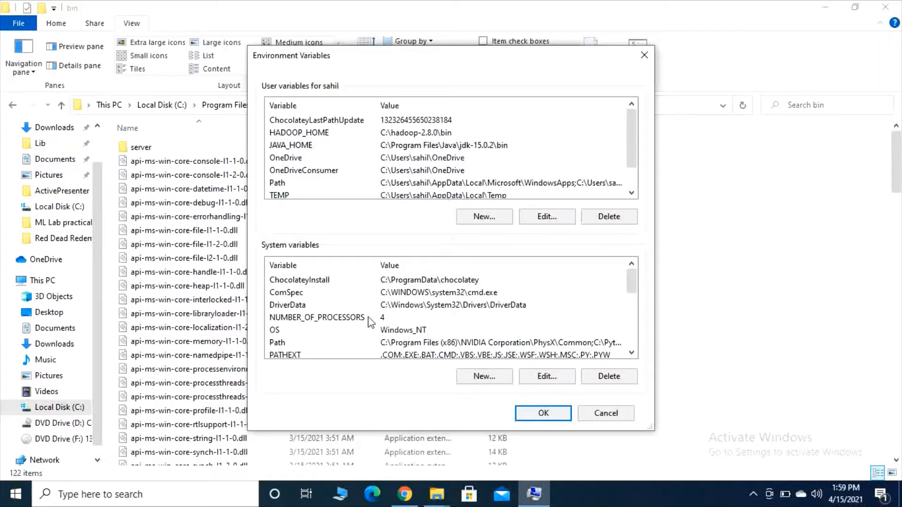
# Add C:\Program Files\Java\jdk-15.0.2\bin as a new entry in the system Path variable.
pyautogui.click(384, 292)
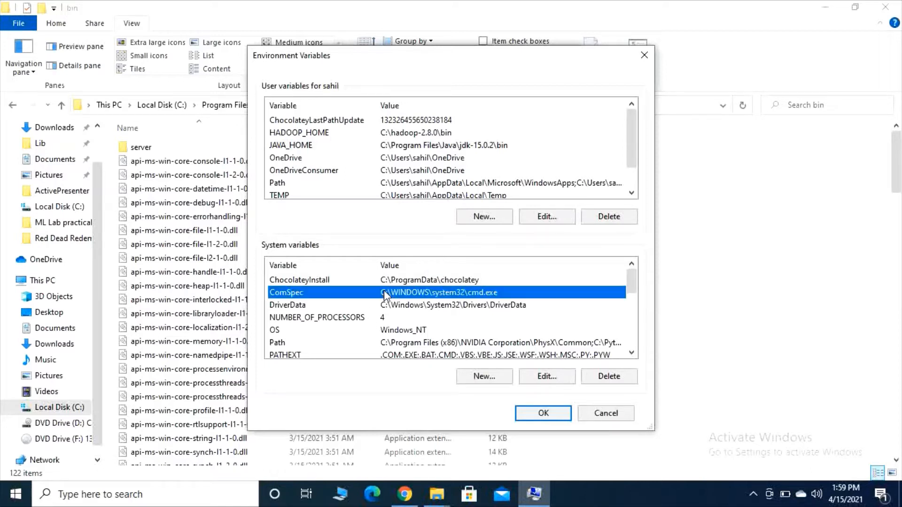
pyautogui.scroll(-2, 384, 293)
pyautogui.scroll(2, 385, 293)
pyautogui.click(280, 342)
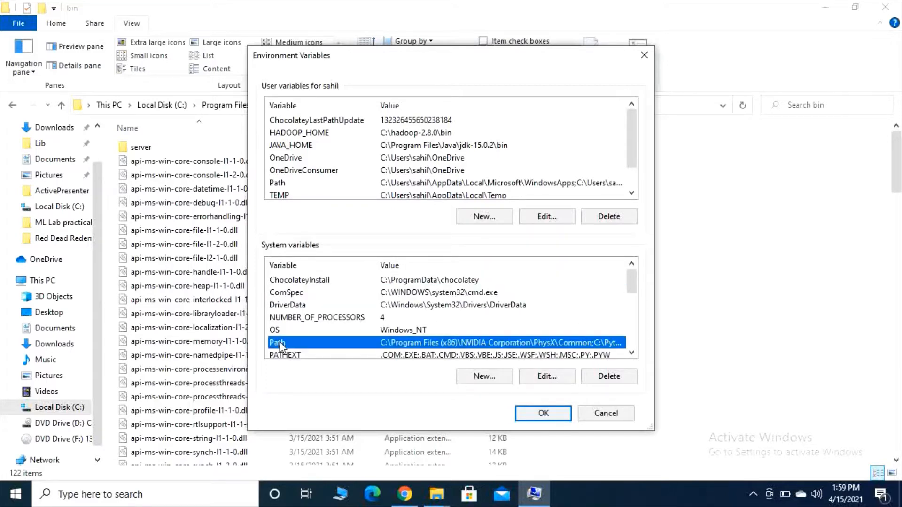
pyautogui.doubleClick(313, 344)
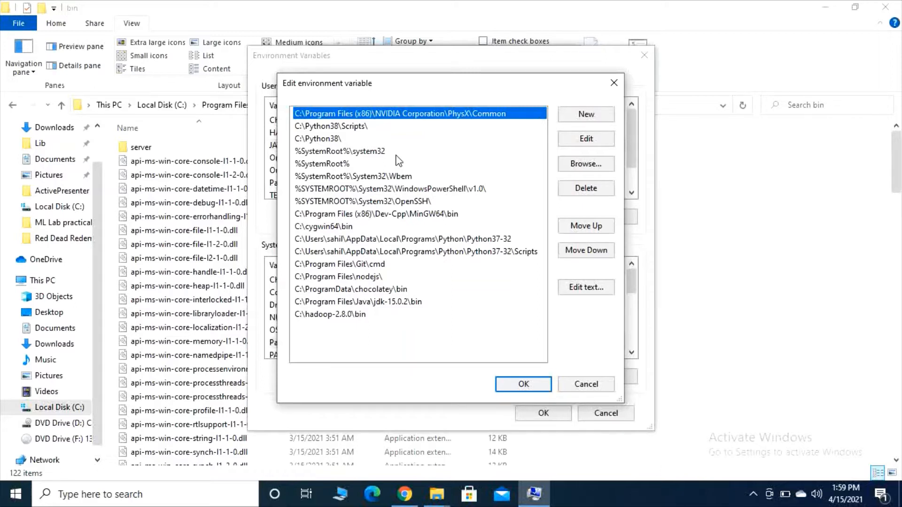
pyautogui.click(574, 115)
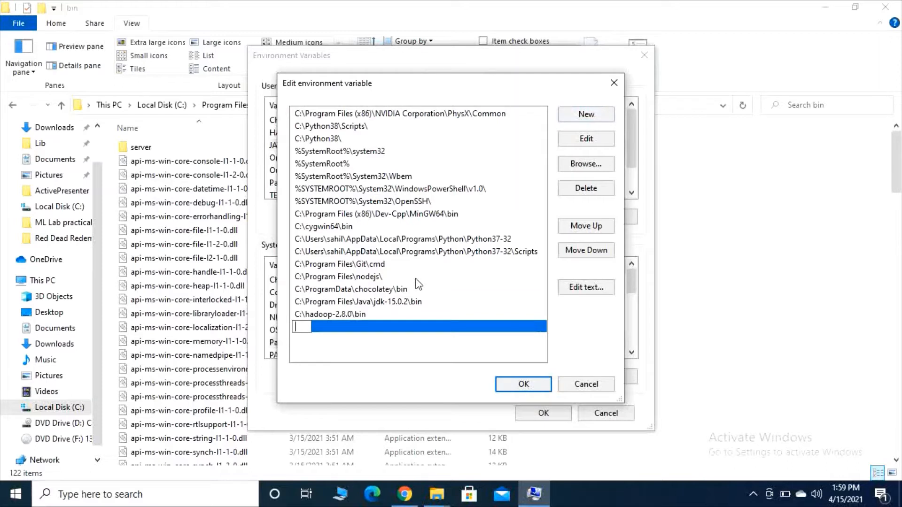
pyautogui.hotkey('ctrl', 'v')
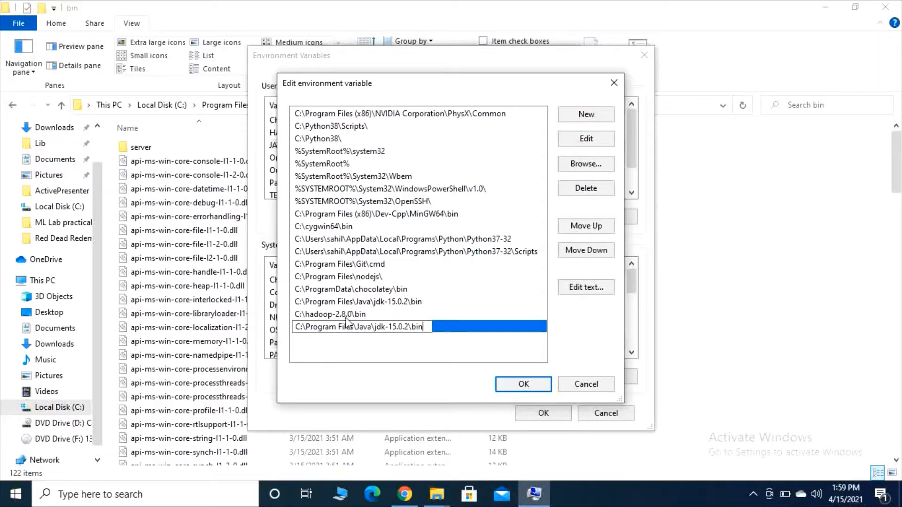
# Delete the duplicate C:\Program Files\Java\jdk-15.0.2\bin entry below the Hadoop entry in the system Path list.
pyautogui.click(421, 303)
pyautogui.click(410, 326)
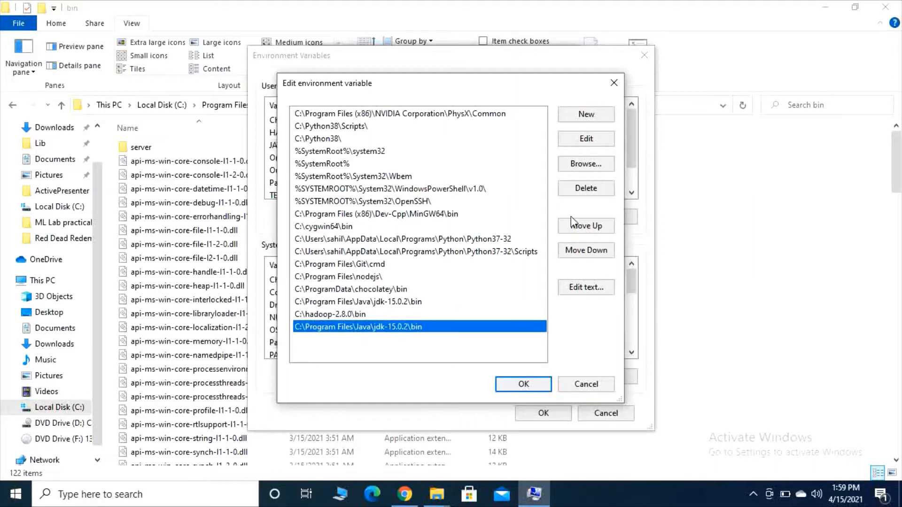
pyautogui.click(583, 190)
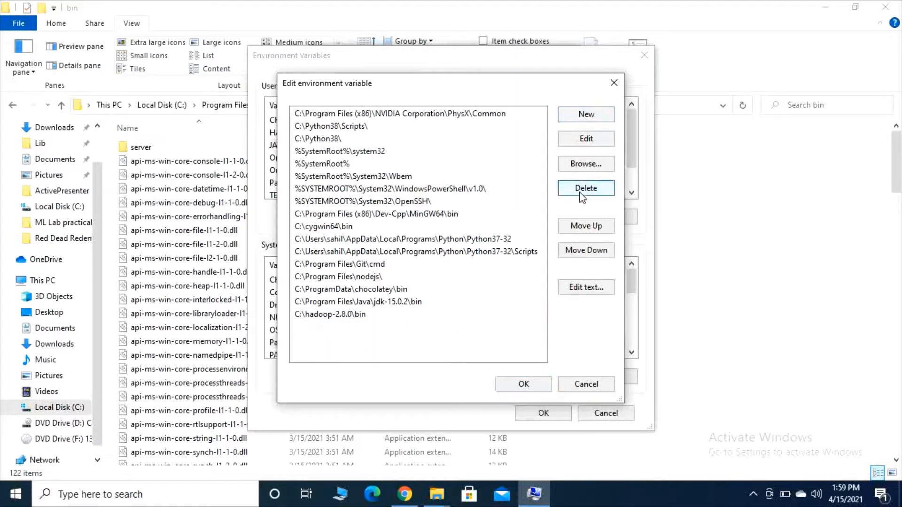
# Keep the existing jdk-15.0.2\bin entry in Path, accept the environment variables, and close System Properties.
pyautogui.click(355, 302)
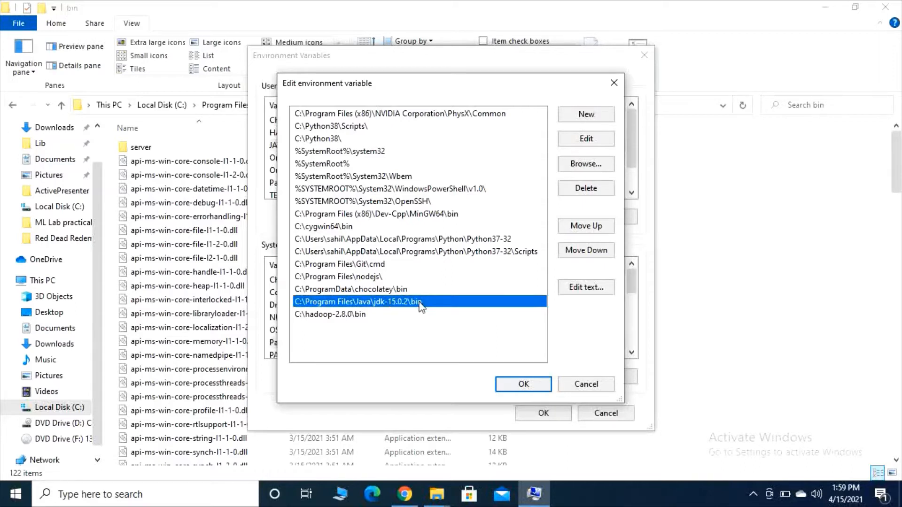
pyautogui.click(504, 388)
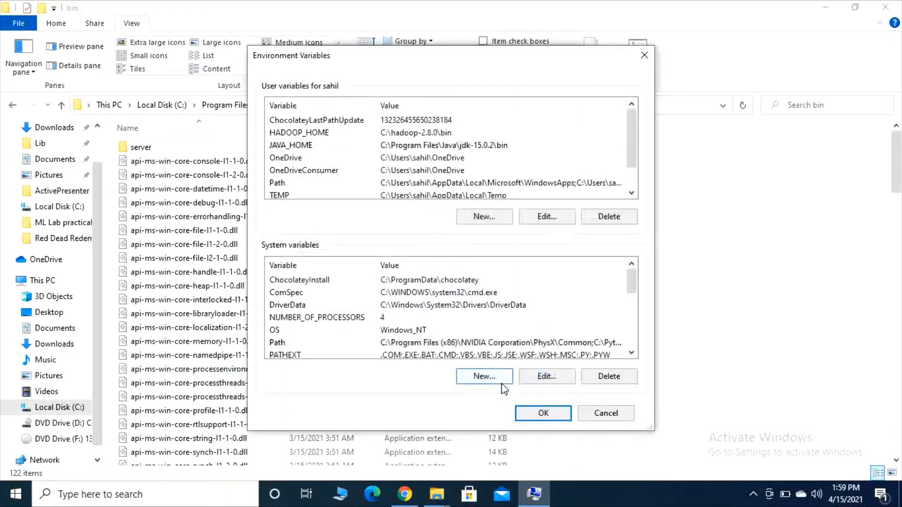
pyautogui.click(542, 413)
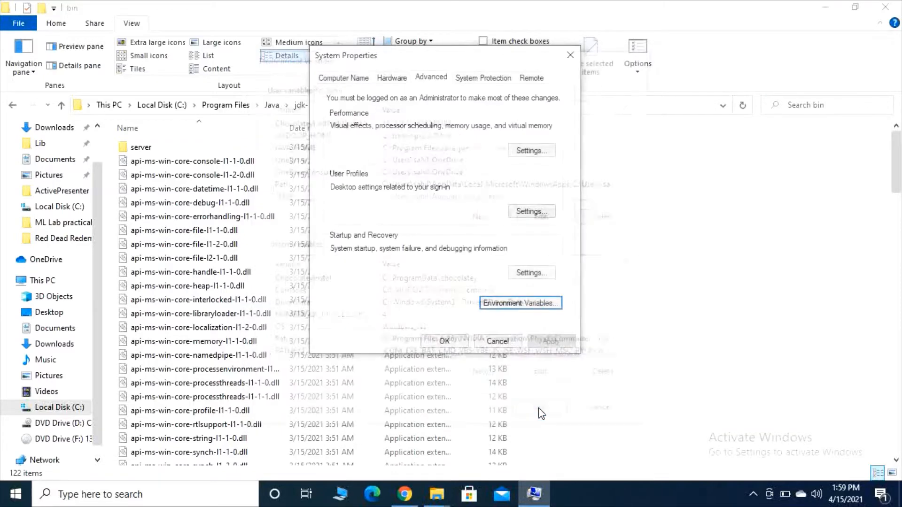
pyautogui.click(570, 55)
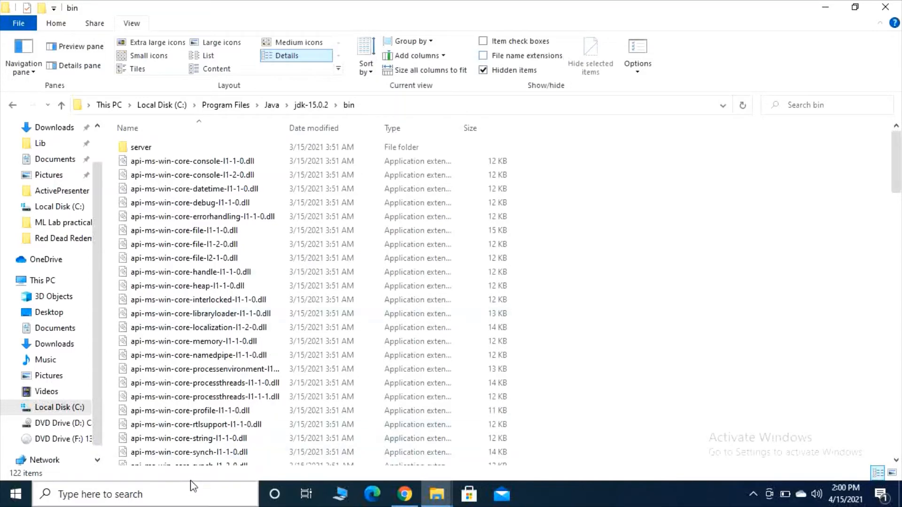
# Search Windows for "command", open Command Prompt, and check the installed Java with java -version.
pyautogui.click(188, 497)
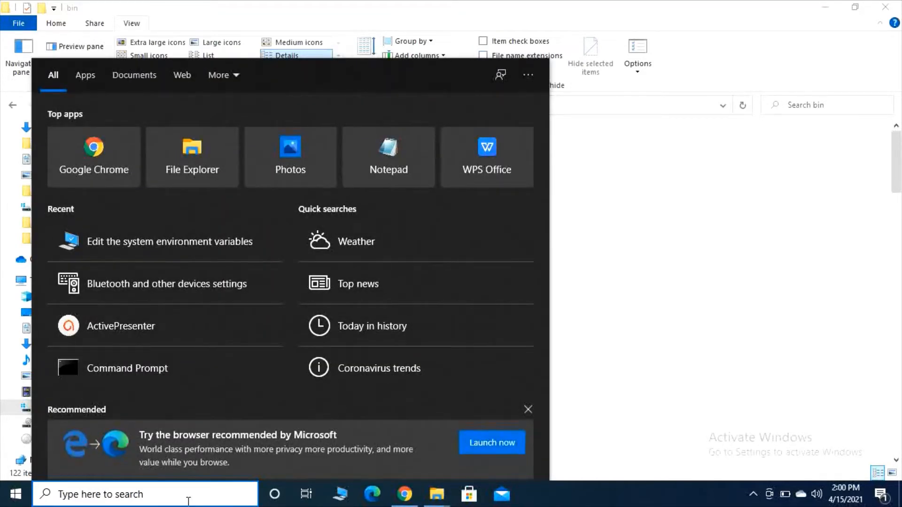
pyautogui.write('comma')
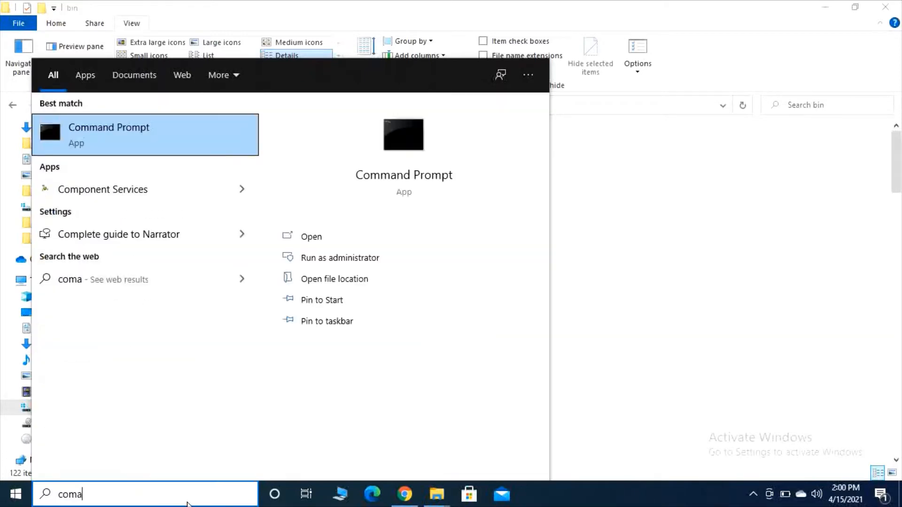
pyautogui.write('nd')
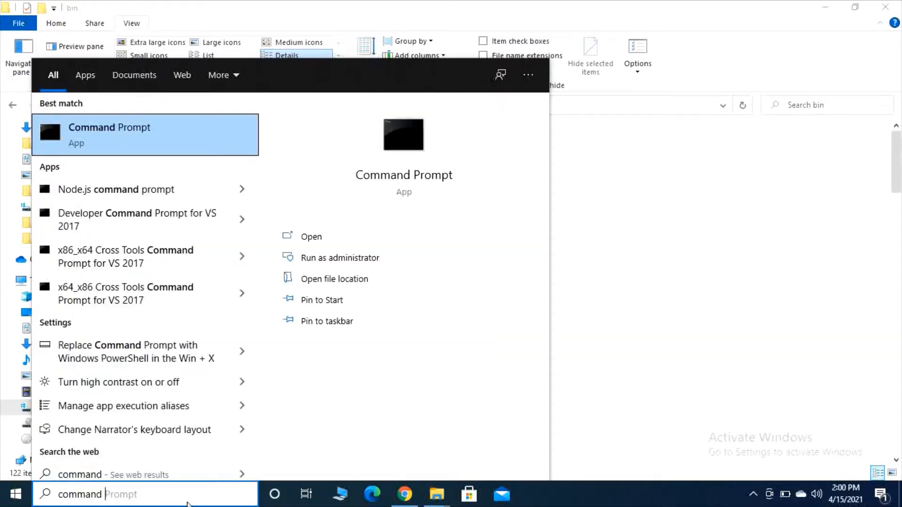
pyautogui.press('Return')
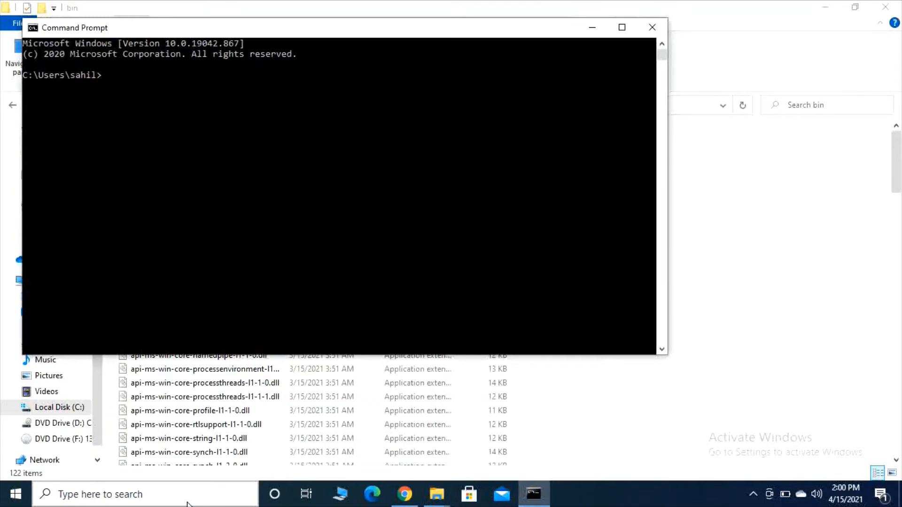
pyautogui.write('java -version')
pyautogui.press('Return')
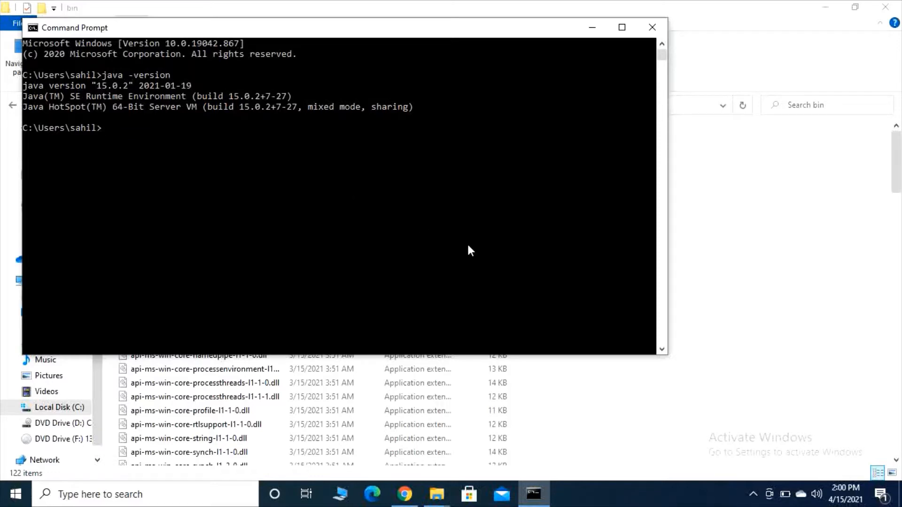
# Minimise the open windows, switch to Chrome, and open the Apache Hadoop website from a Google search for "hadoop" in a new tab.
pyautogui.click(592, 27)
pyautogui.click(818, 9)
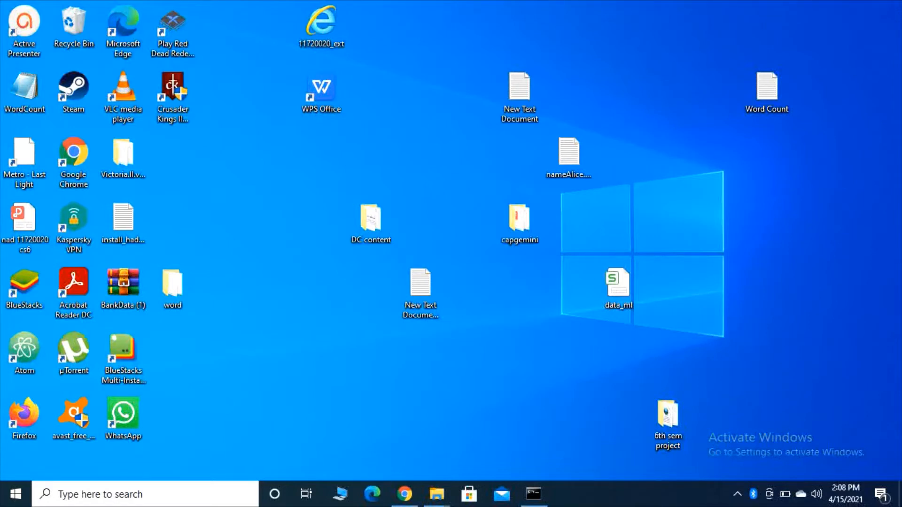
pyautogui.click(413, 493)
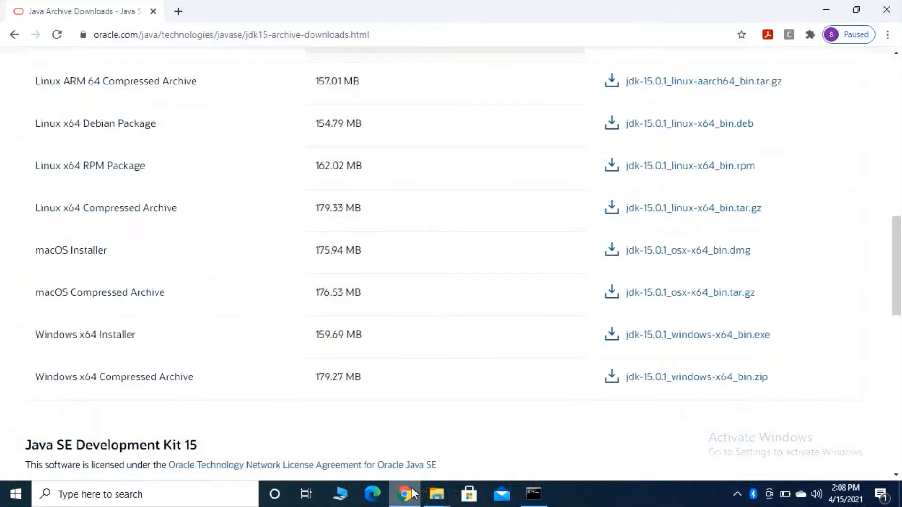
pyautogui.click(182, 15)
pyautogui.click(359, 280)
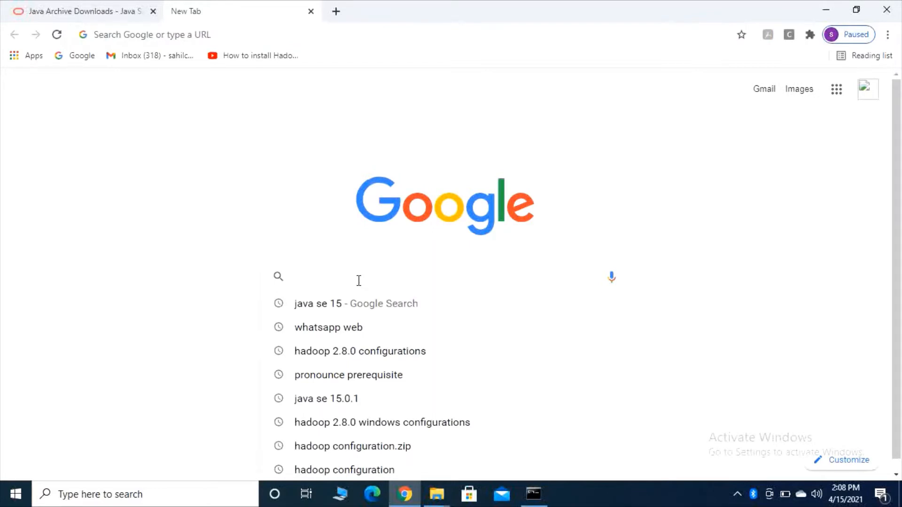
pyautogui.write('ha')
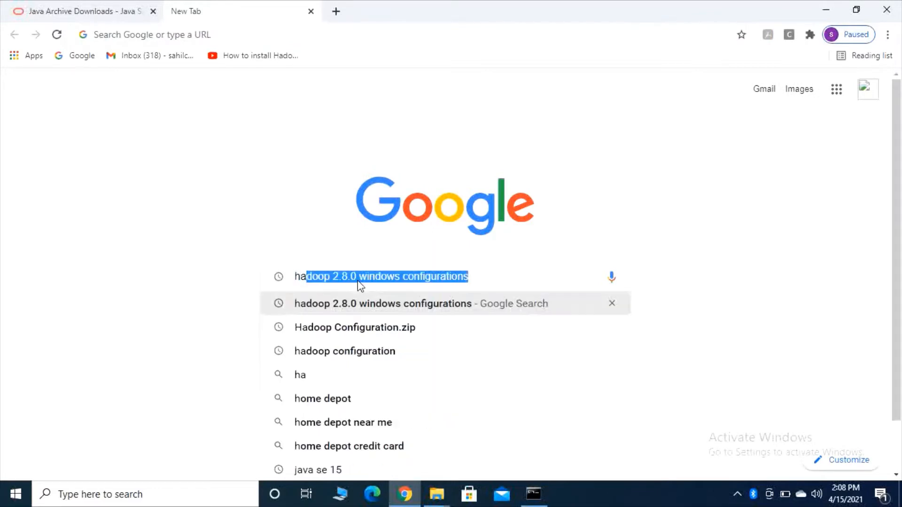
pyautogui.write('doop')
pyautogui.press('Return')
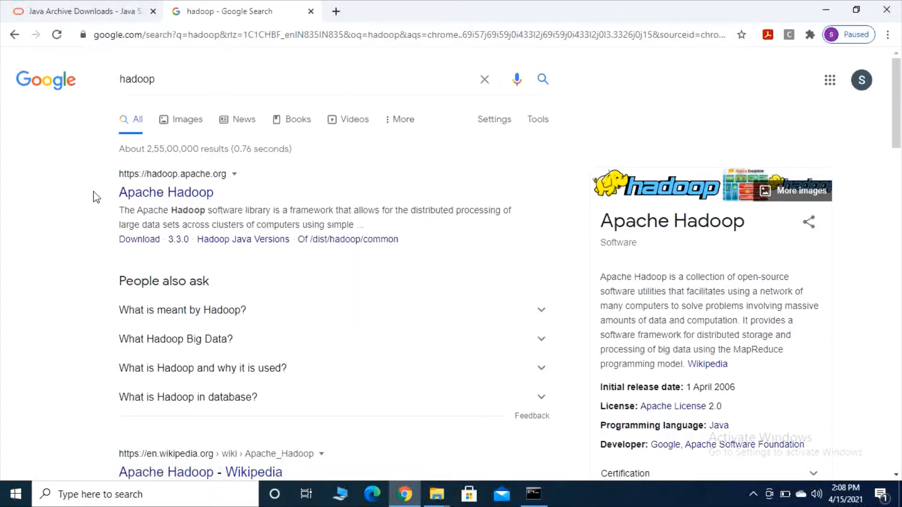
pyautogui.click(180, 199)
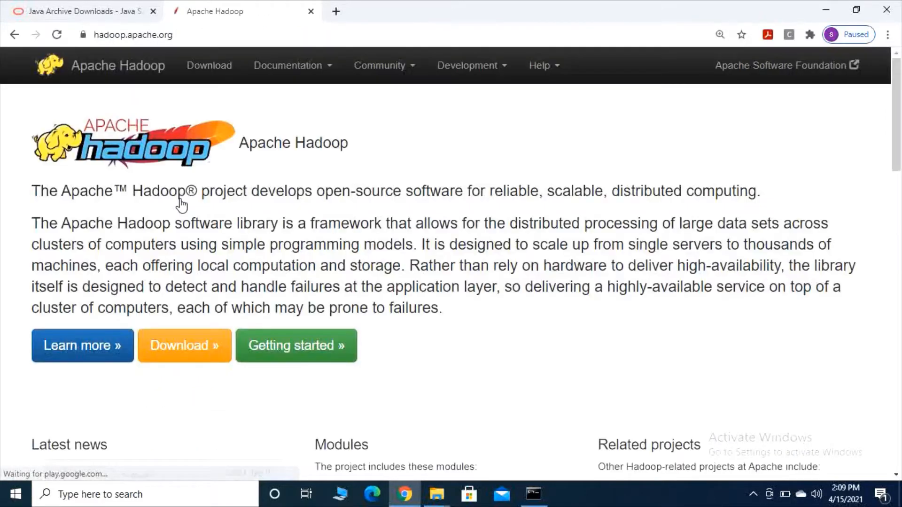
# Look through the Apache Hadoop home page, from the latest release news down to the release and news archive links.
pyautogui.scroll(-4, 286, 209)
pyautogui.scroll(-2, 286, 211)
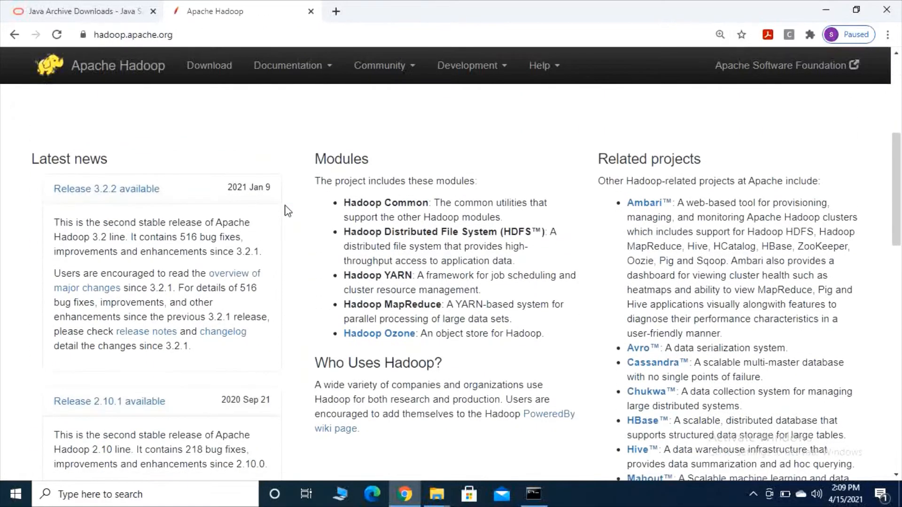
pyautogui.scroll(-3, 287, 211)
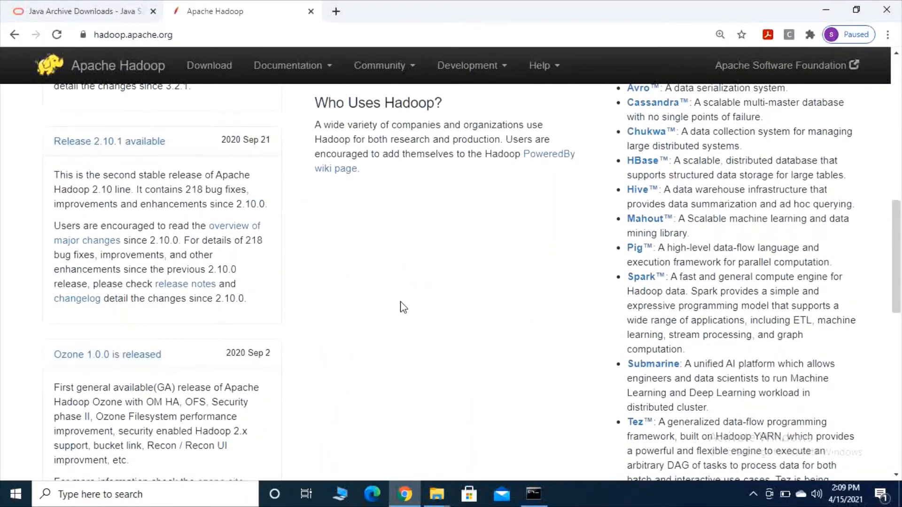
pyautogui.scroll(-4, 403, 306)
pyautogui.scroll(-8, 402, 308)
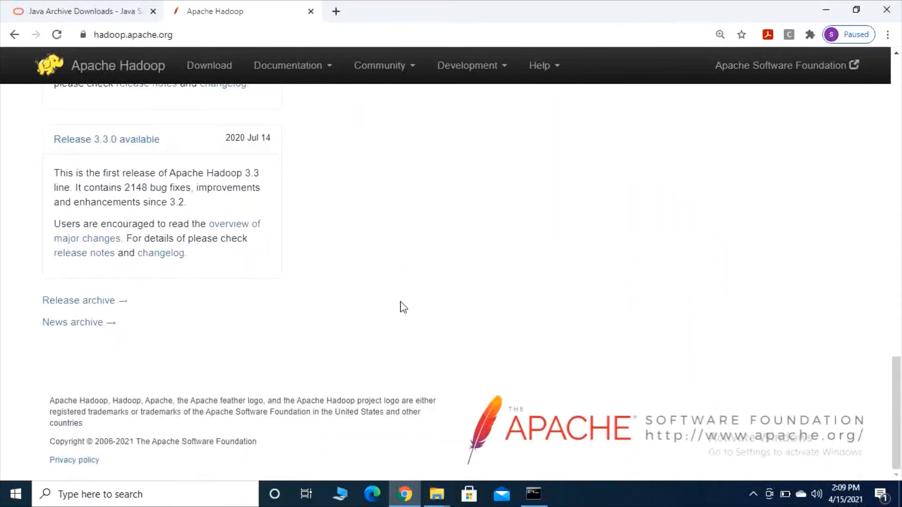
pyautogui.scroll(20, 383, 354)
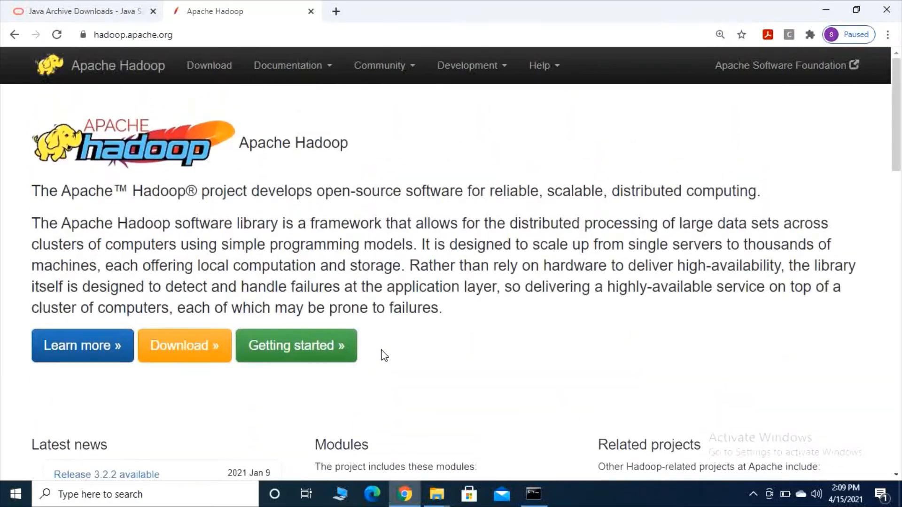
pyautogui.scroll(-15, 385, 356)
pyautogui.scroll(5, 384, 356)
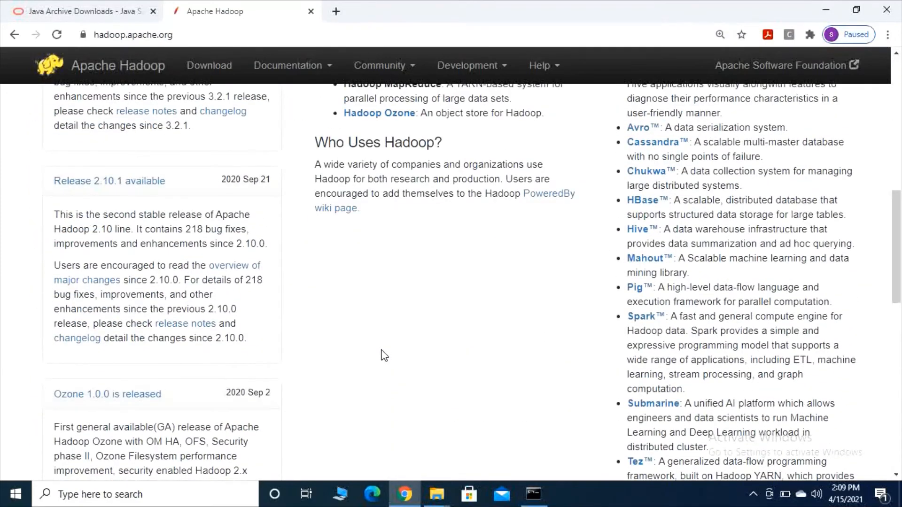
pyautogui.scroll(6, 337, 335)
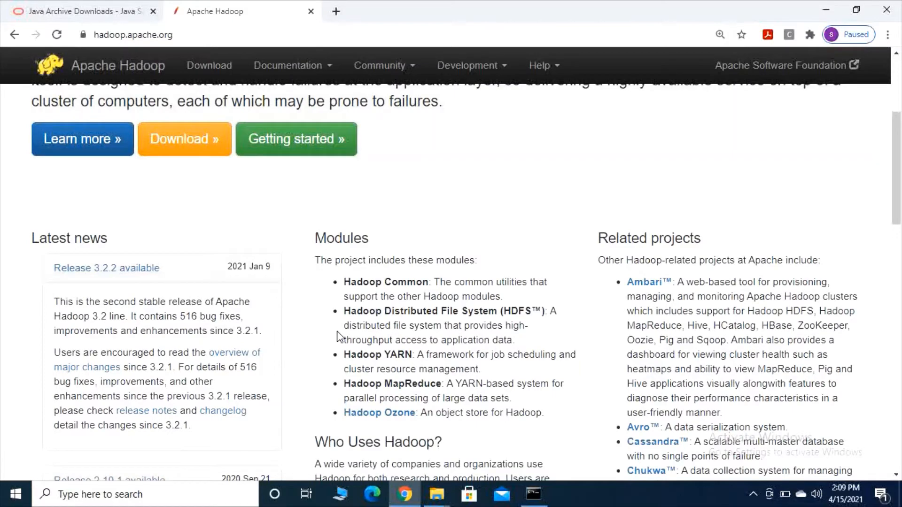
pyautogui.scroll(-7, 338, 336)
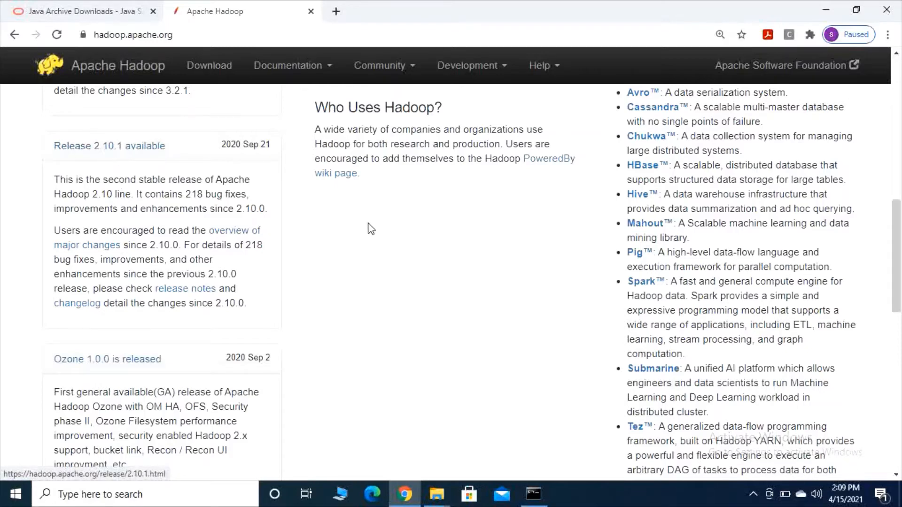
pyautogui.scroll(-7, 371, 229)
pyautogui.scroll(-3, 371, 230)
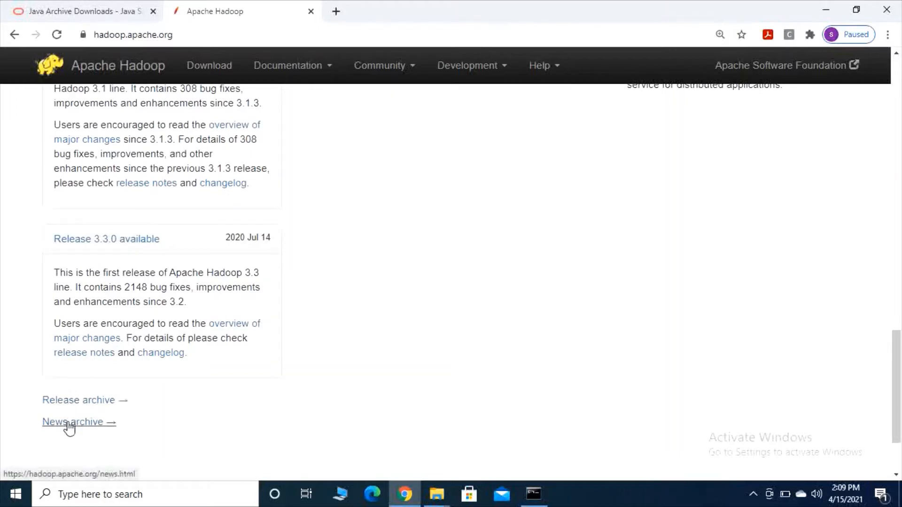
# Open the Hadoop release archive from the home page and look through its first page of releases.
pyautogui.scroll(-1, 70, 428)
pyautogui.scroll(-2, 69, 429)
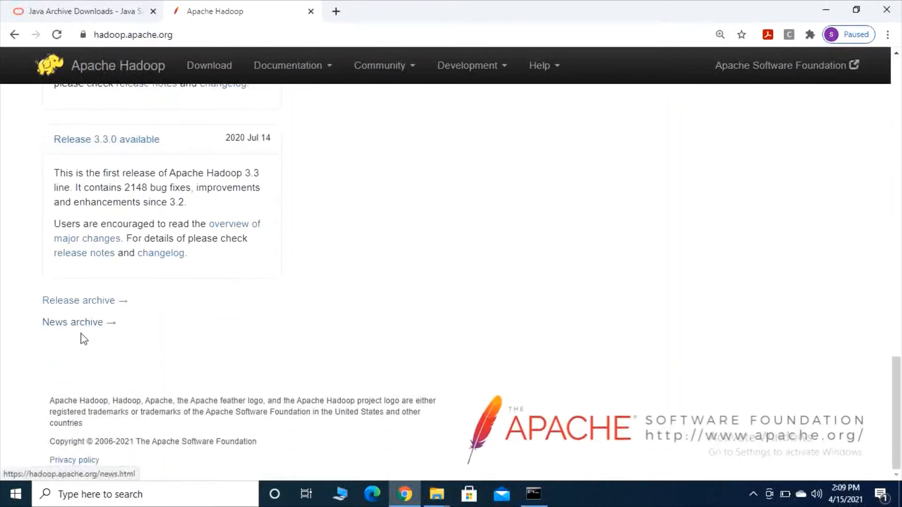
pyautogui.click(77, 302)
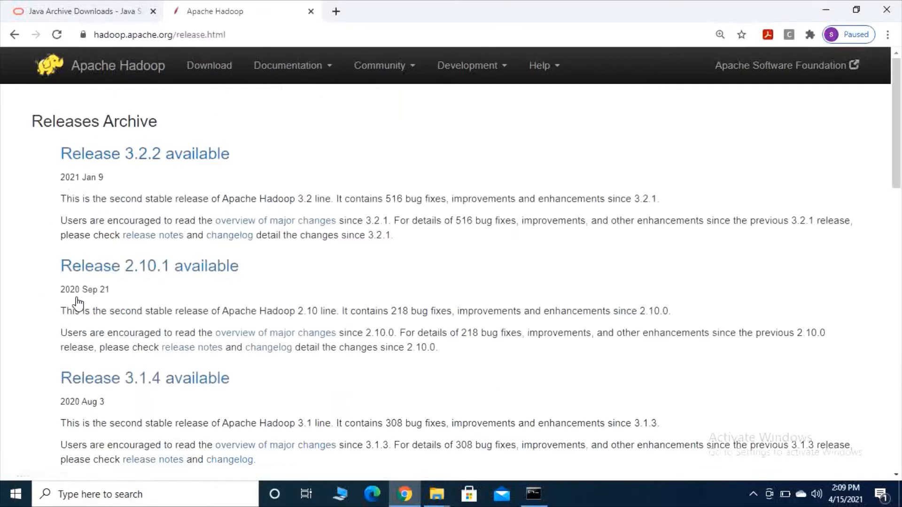
pyautogui.scroll(-8, 276, 254)
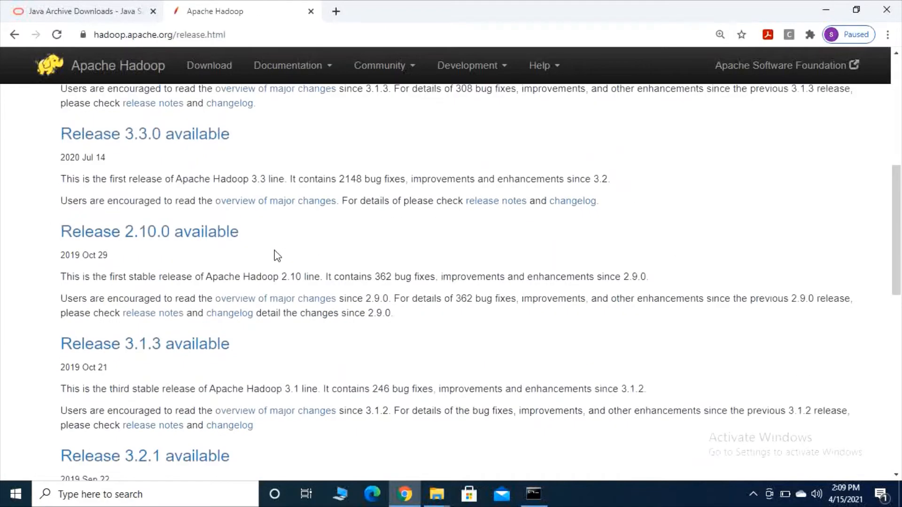
pyautogui.scroll(-7, 277, 256)
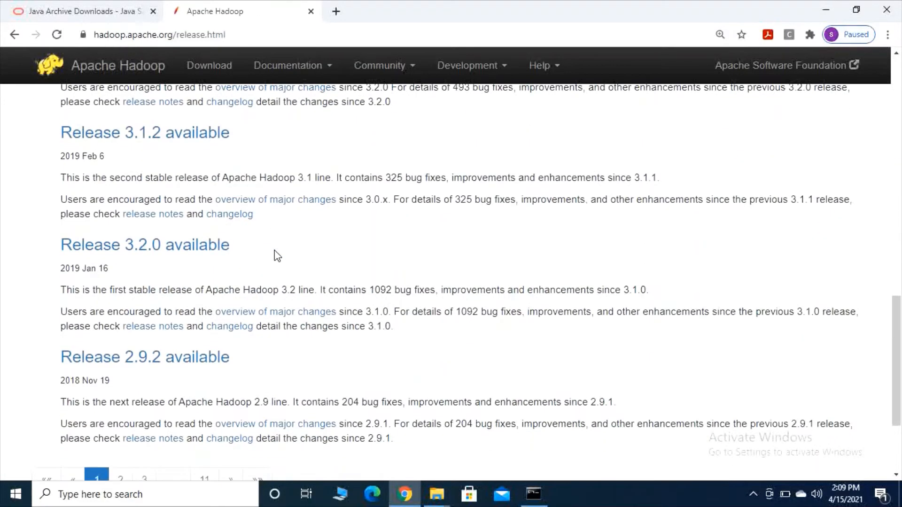
pyautogui.scroll(-3, 277, 256)
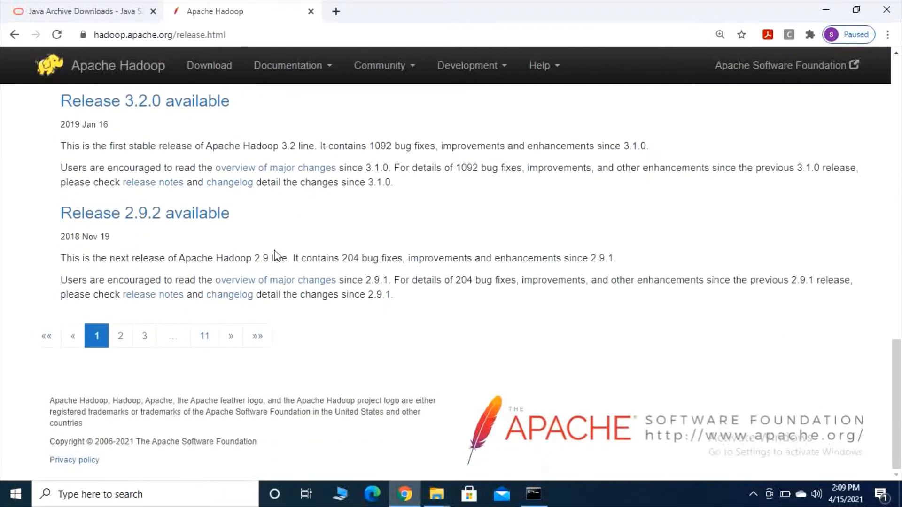
# Go through pages 2 and 3 of the release archive and open the Release 2.8.0 page.
pyautogui.click(121, 337)
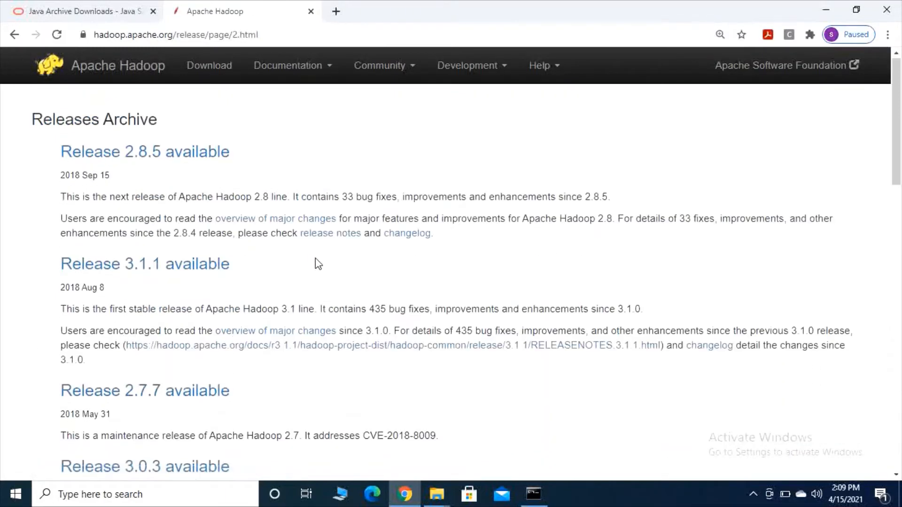
pyautogui.scroll(-5, 315, 261)
pyautogui.scroll(-11, 315, 259)
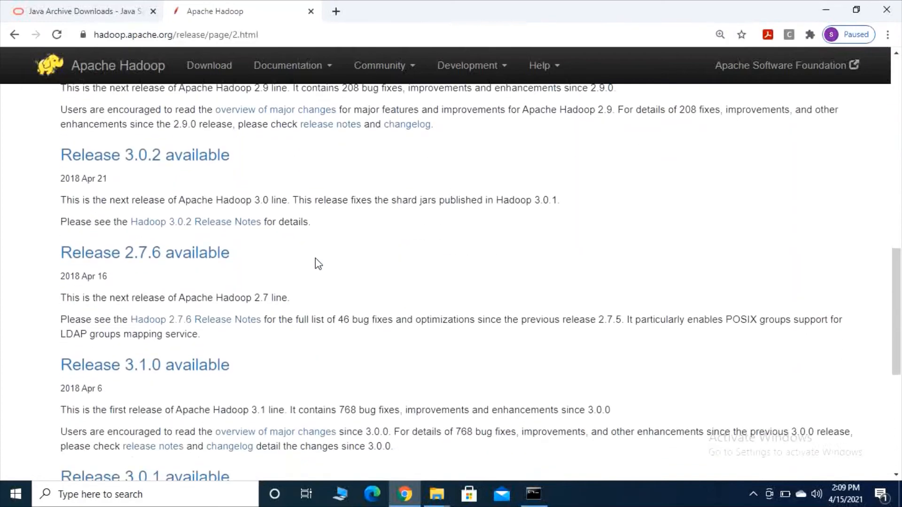
pyautogui.scroll(-4, 315, 258)
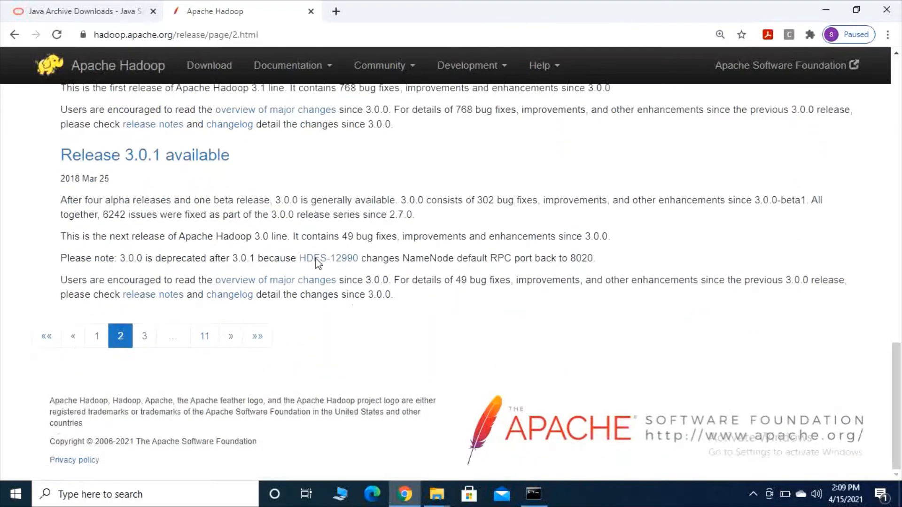
pyautogui.click(150, 340)
pyautogui.scroll(-5, 329, 336)
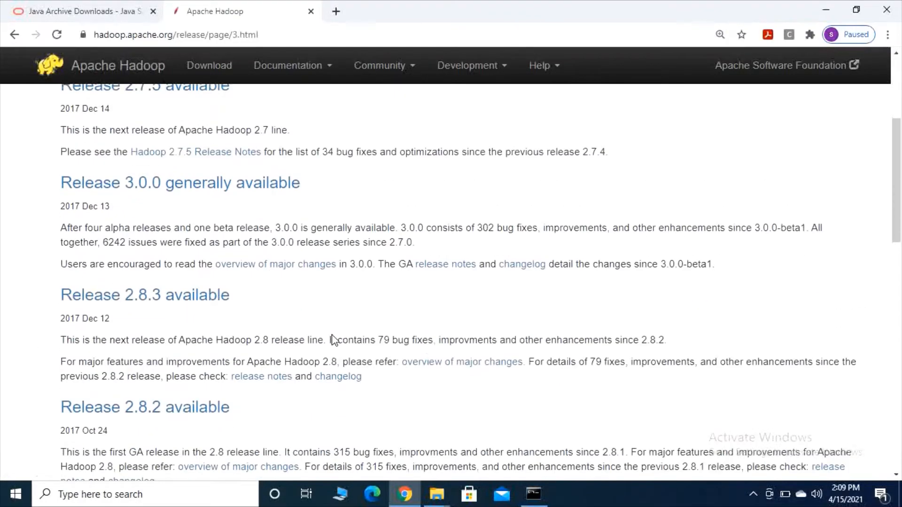
pyautogui.scroll(-11, 332, 334)
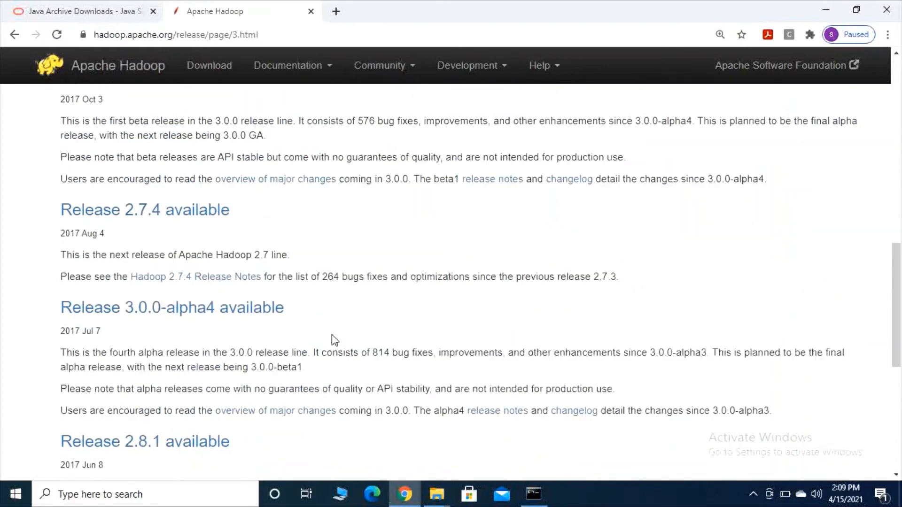
pyautogui.scroll(-6, 332, 334)
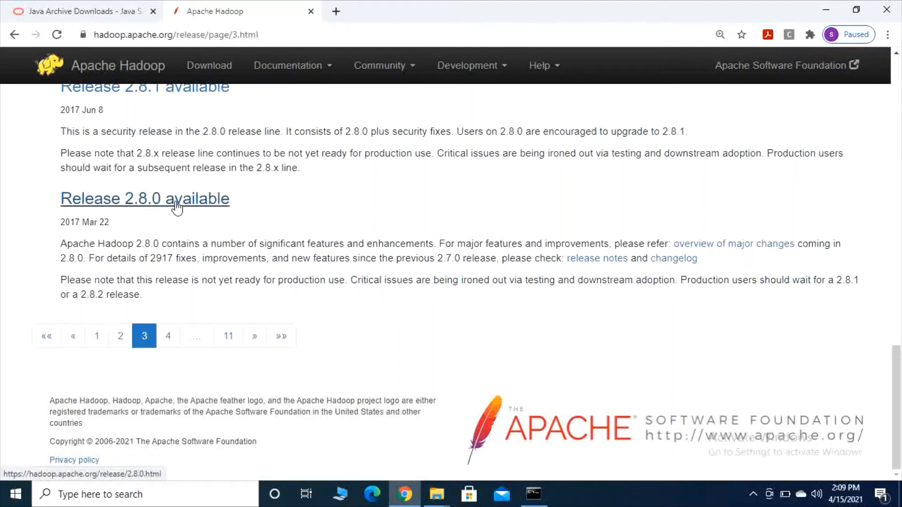
pyautogui.click(176, 207)
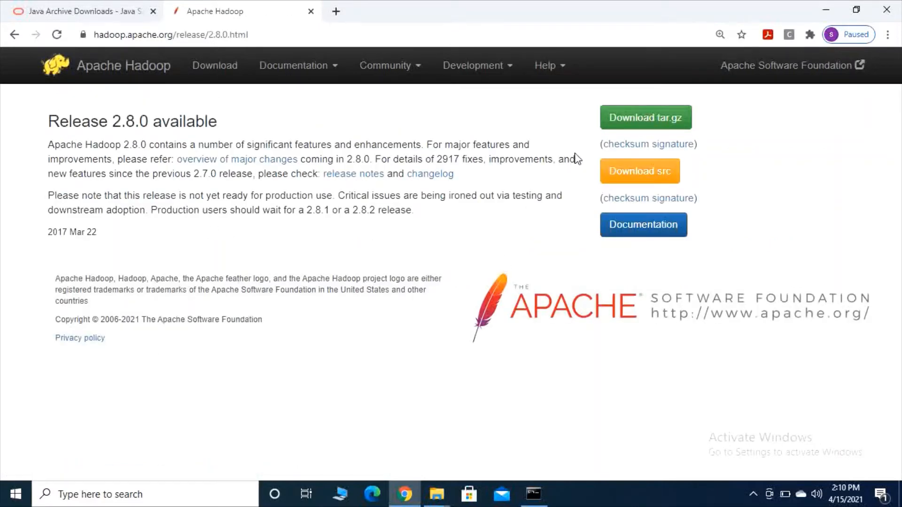
# Start downloading the Hadoop 2.8.0 tar.gz file and pause the download.
pyautogui.click(622, 123)
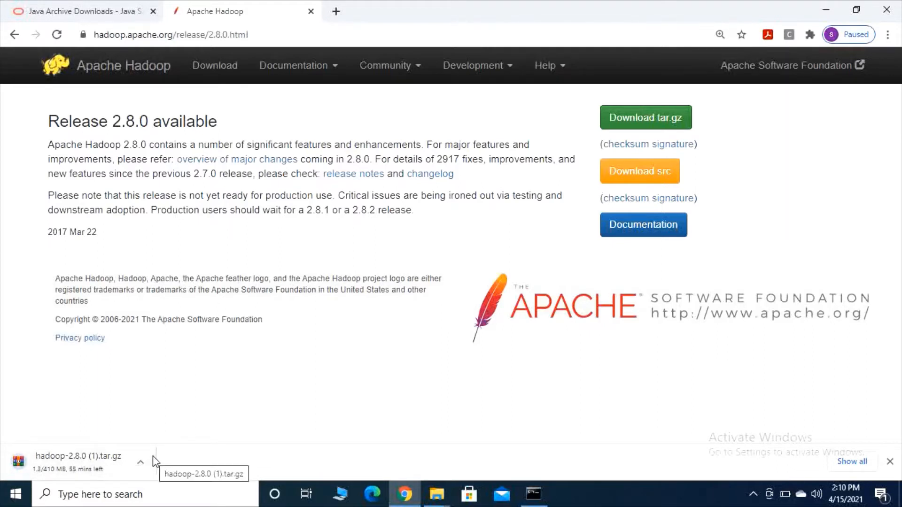
pyautogui.click(140, 463)
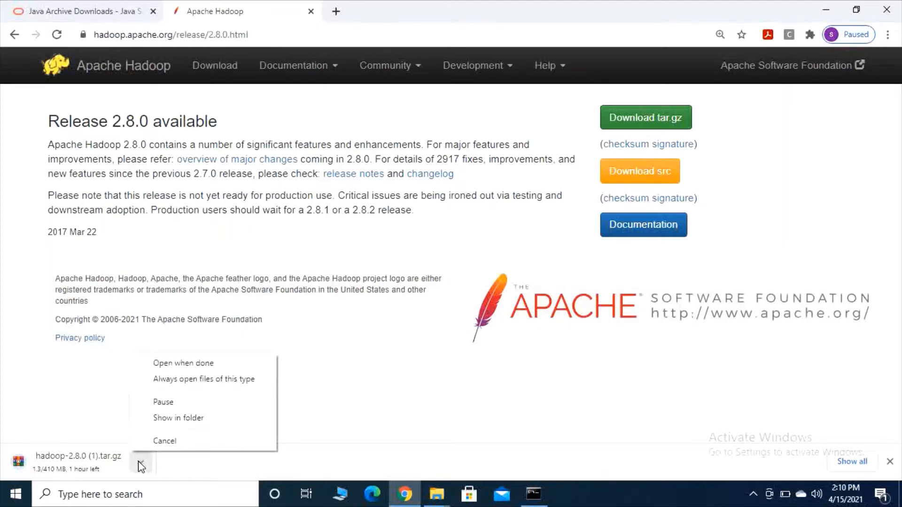
pyautogui.click(171, 403)
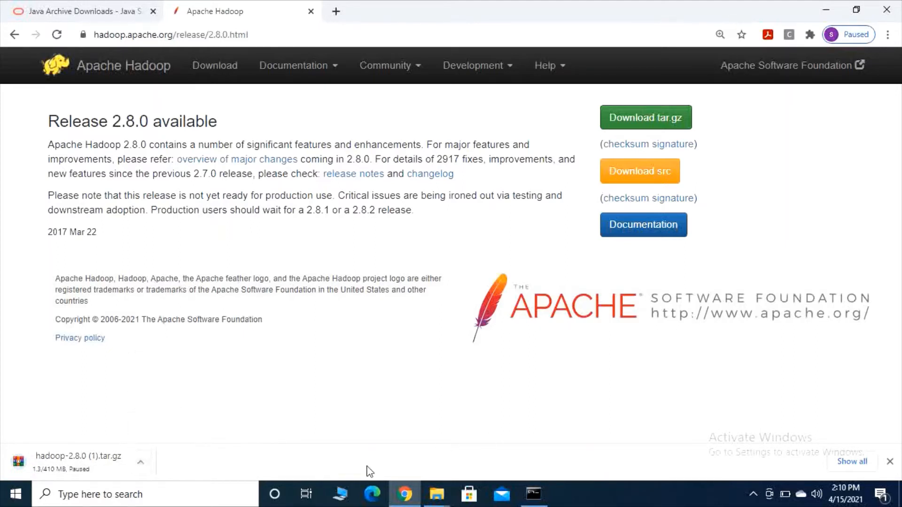
# Switch to File Explorer, open the Downloads folder, and find the existing hadoop-2.8.0.tar archive among last month's files.
pyautogui.click(341, 494)
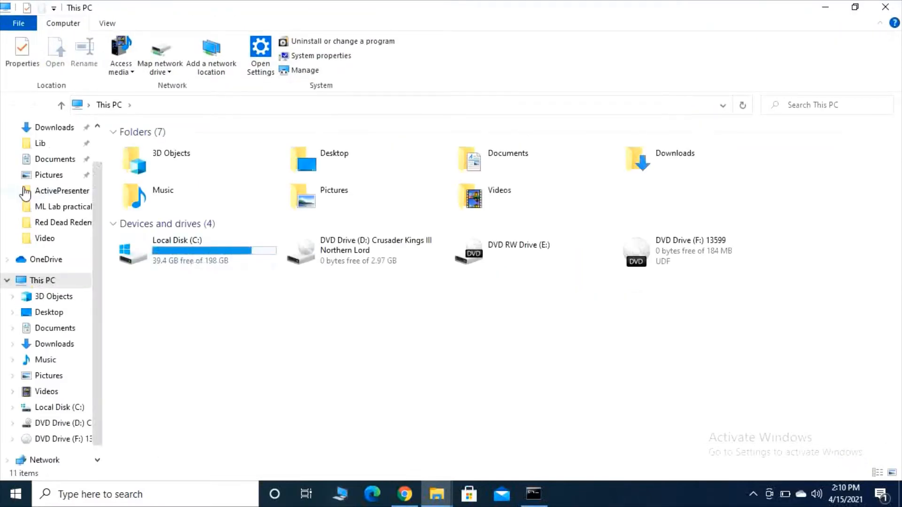
pyautogui.click(49, 129)
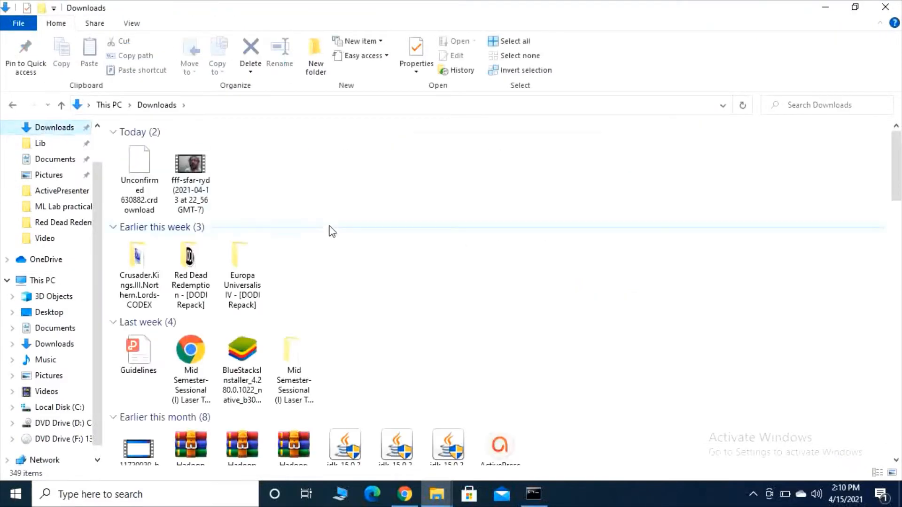
pyautogui.click(464, 331)
pyautogui.scroll(-6, 465, 332)
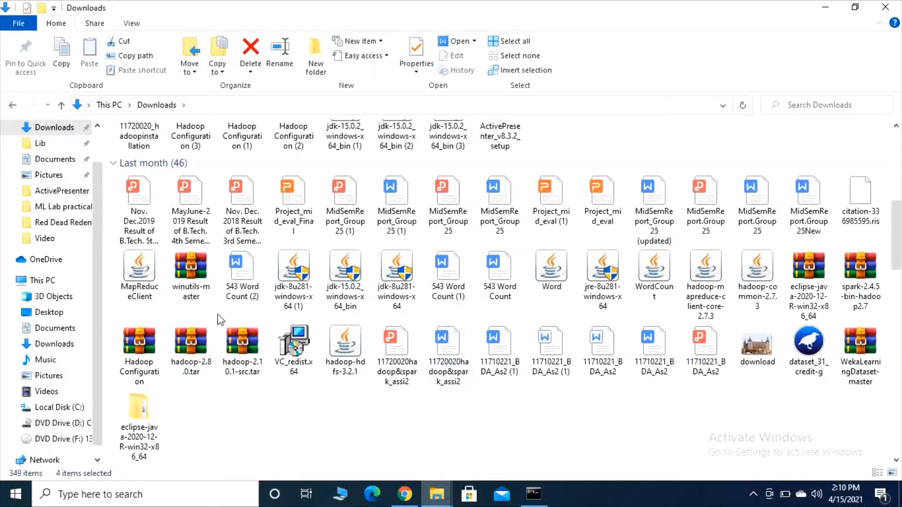
# Check the file size of hadoop-2.8.0.tar in its properties and close them.
pyautogui.rightClick(201, 340)
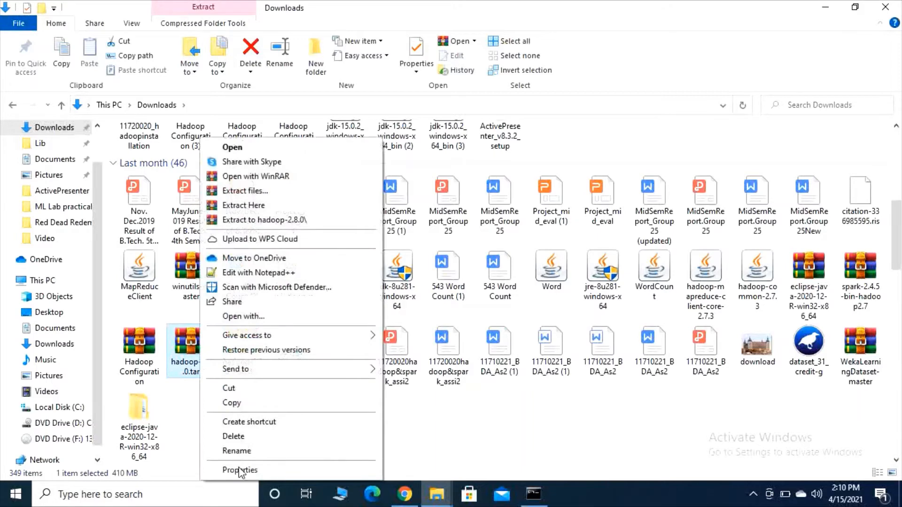
pyautogui.click(240, 470)
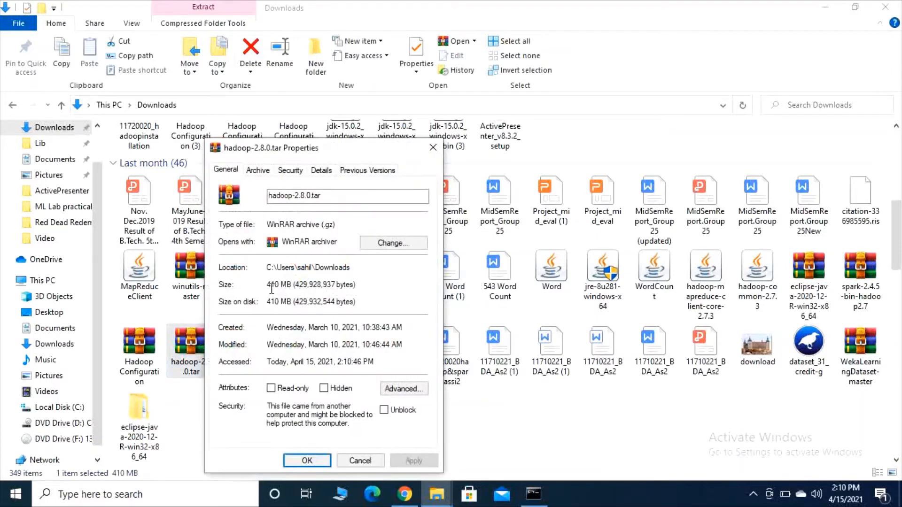
pyautogui.moveTo(267, 285); pyautogui.dragTo(293, 284)
pyautogui.click(433, 148)
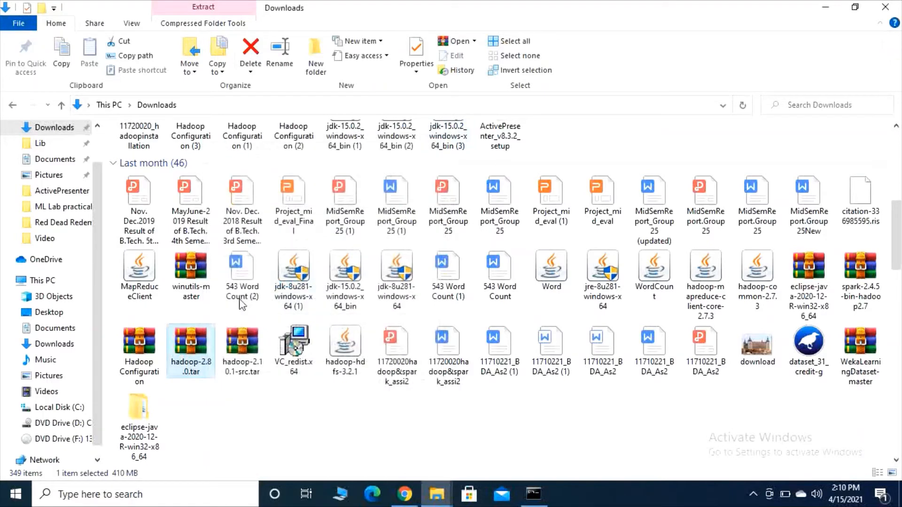
# Extract the hadoop-2.8.0.tar archive with WinRAR to the destination path C:\.
pyautogui.rightClick(187, 355)
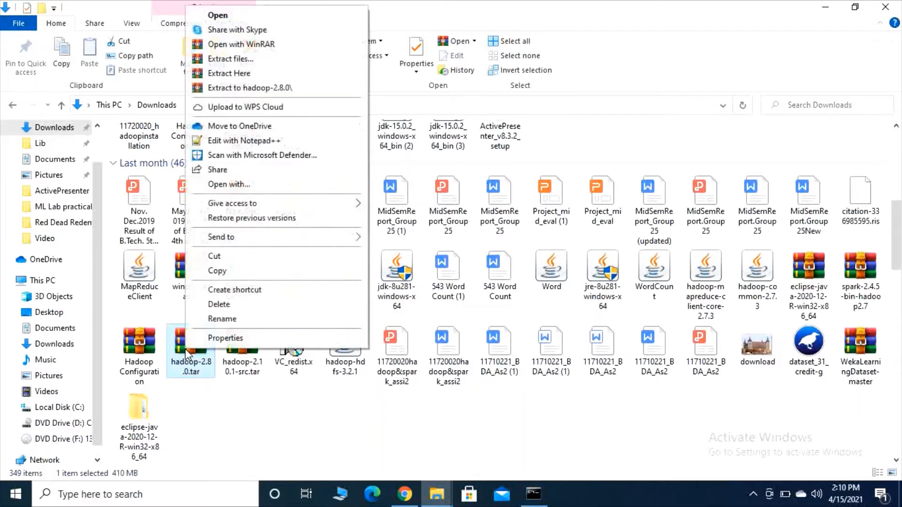
pyautogui.click(230, 59)
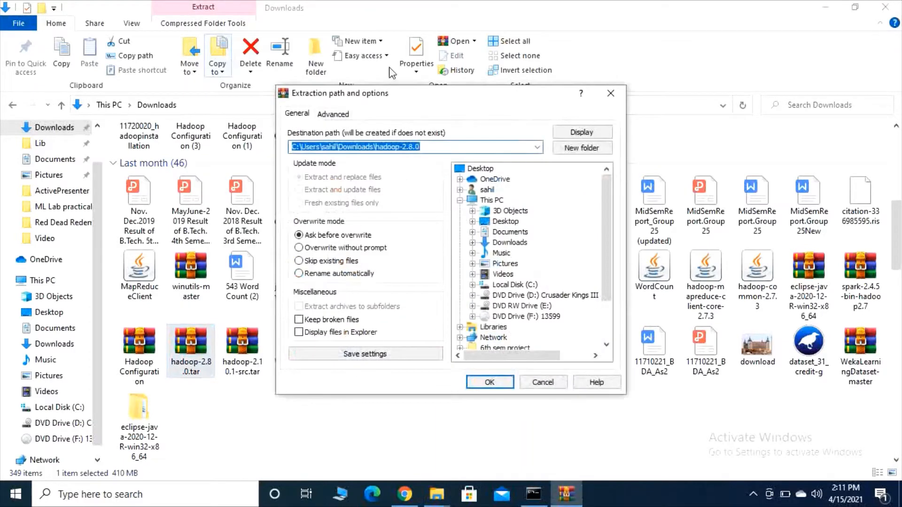
pyautogui.click(500, 286)
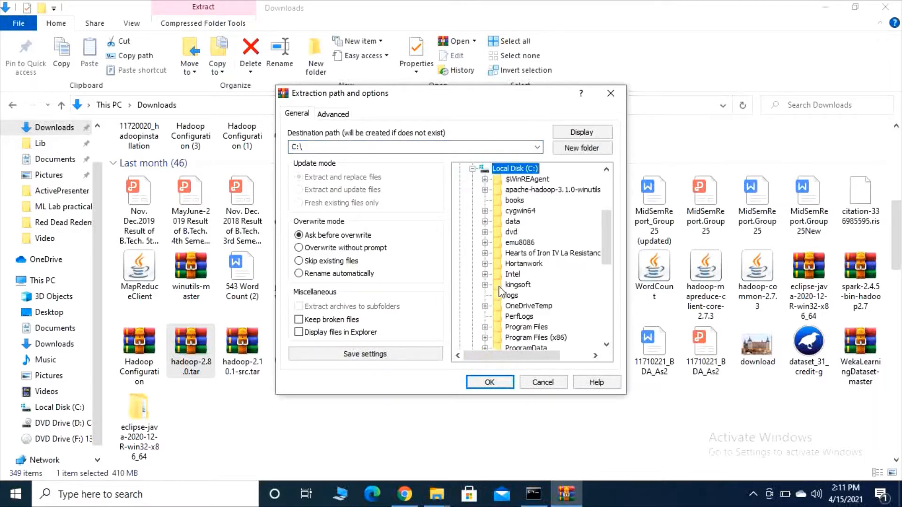
pyautogui.click(486, 385)
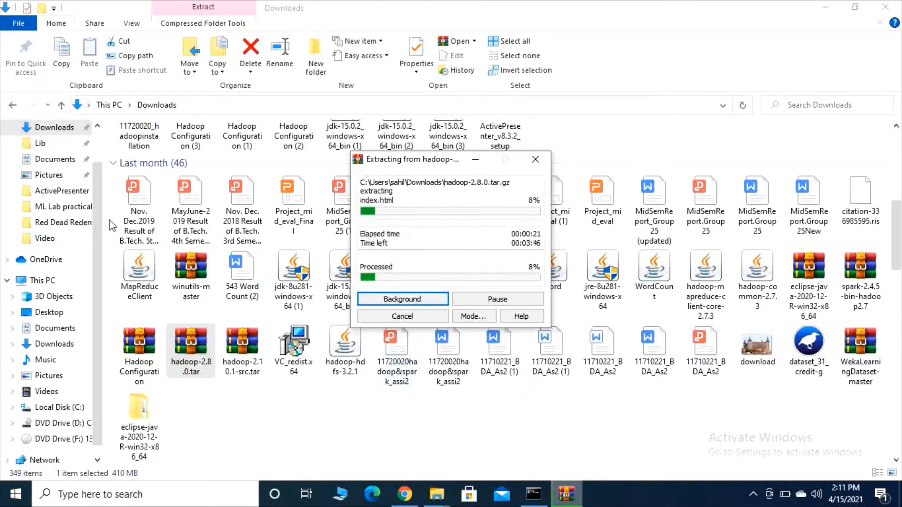
# Open Local Disk (C:), locate the hadoop-2.8.0 folder, and display the drive's contents as large icons.
pyautogui.scroll(-1, 100, 241)
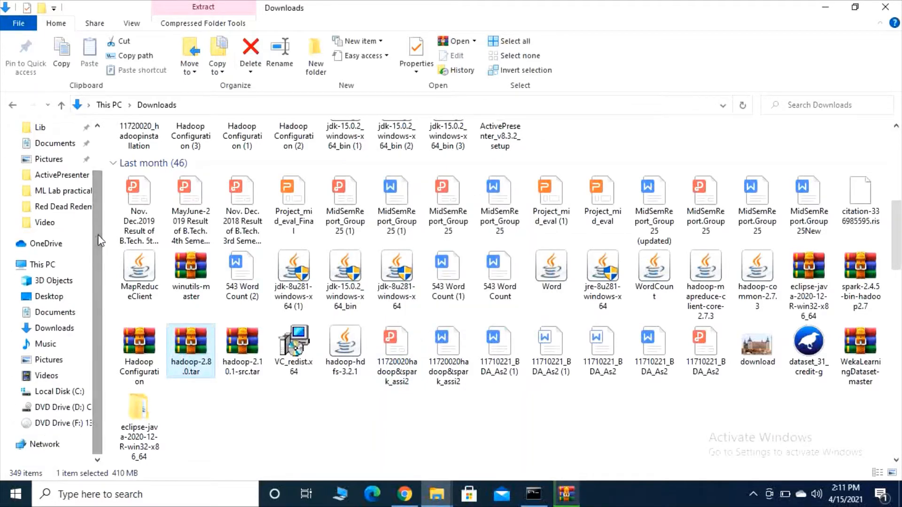
pyautogui.click(54, 393)
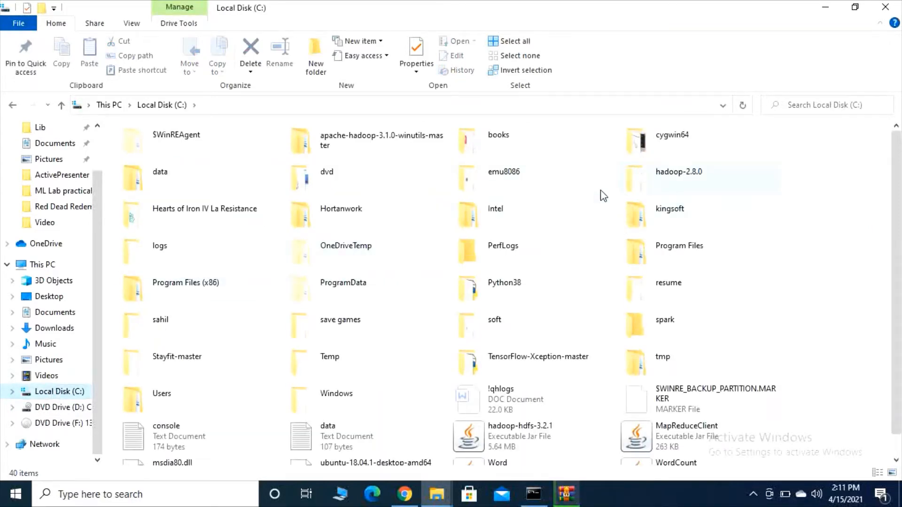
pyautogui.moveTo(672, 193)
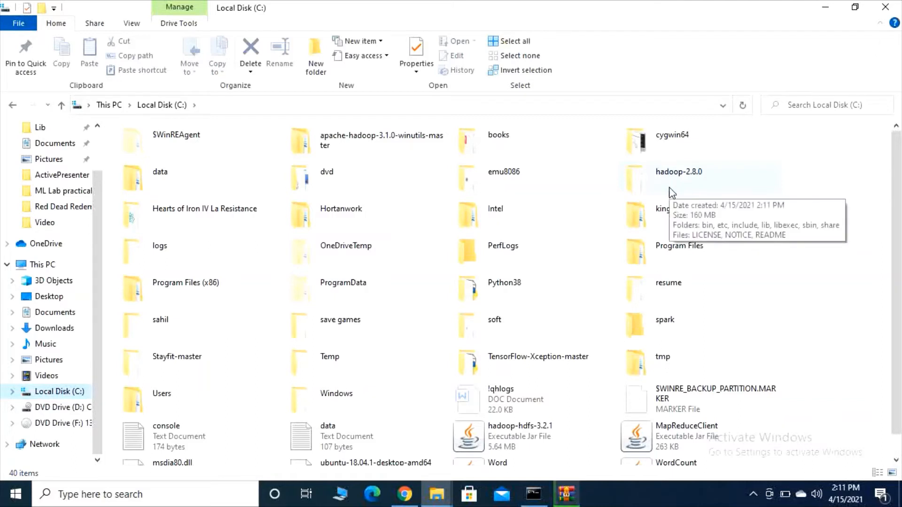
pyautogui.click(133, 23)
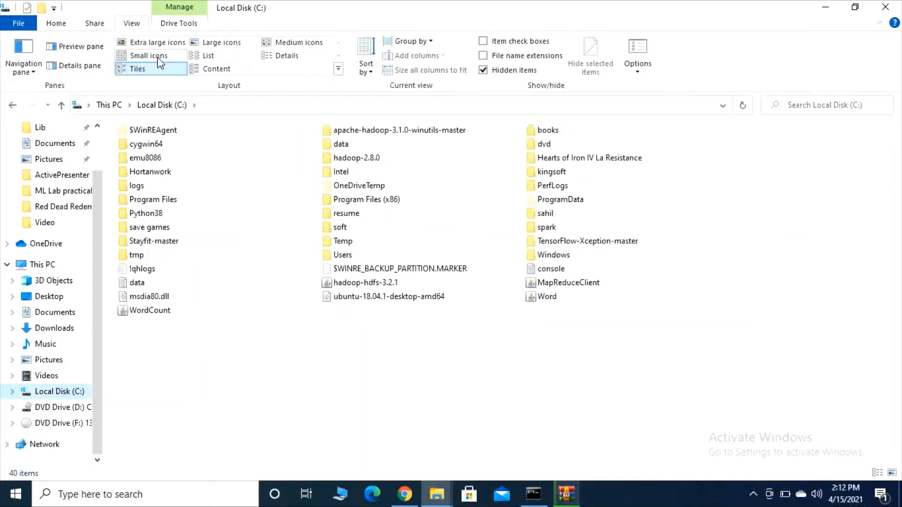
pyautogui.click(242, 44)
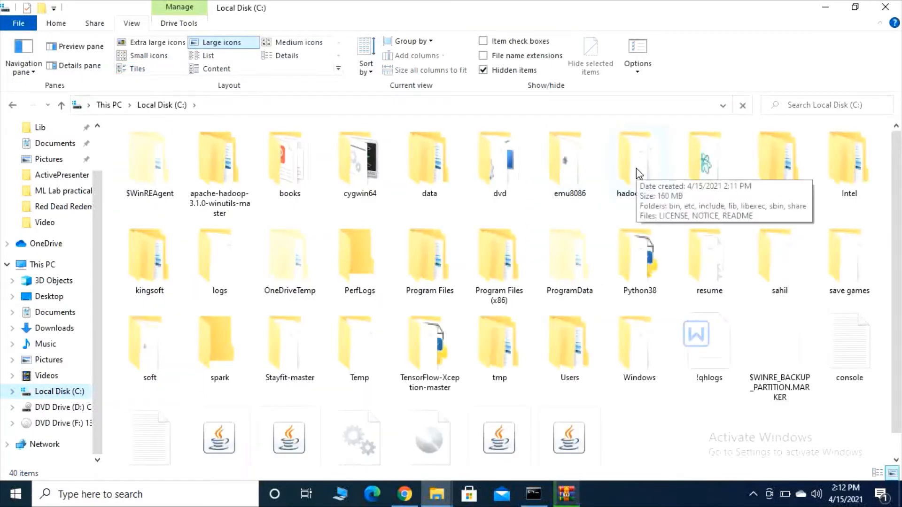
# Check the progress of the Hadoop archive extraction and move the Recording Toolbar out of the way.
pyautogui.click(566, 500)
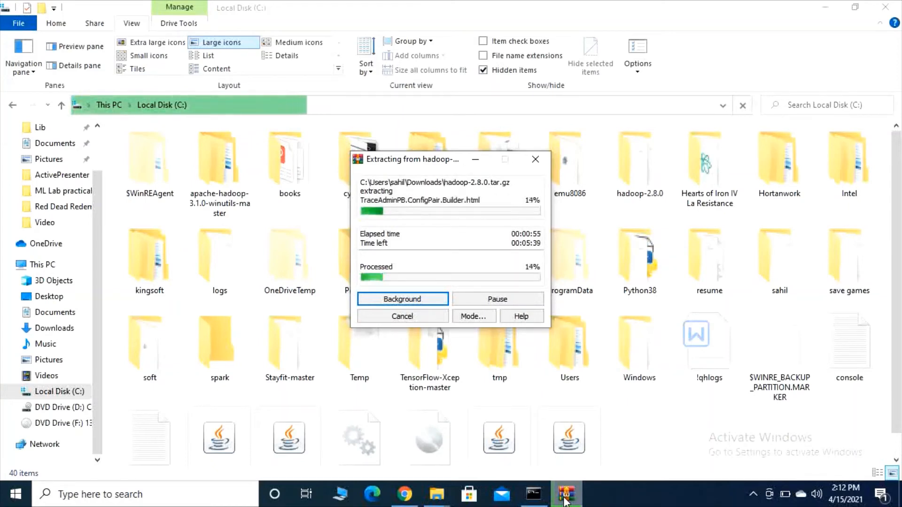
pyautogui.click(754, 494)
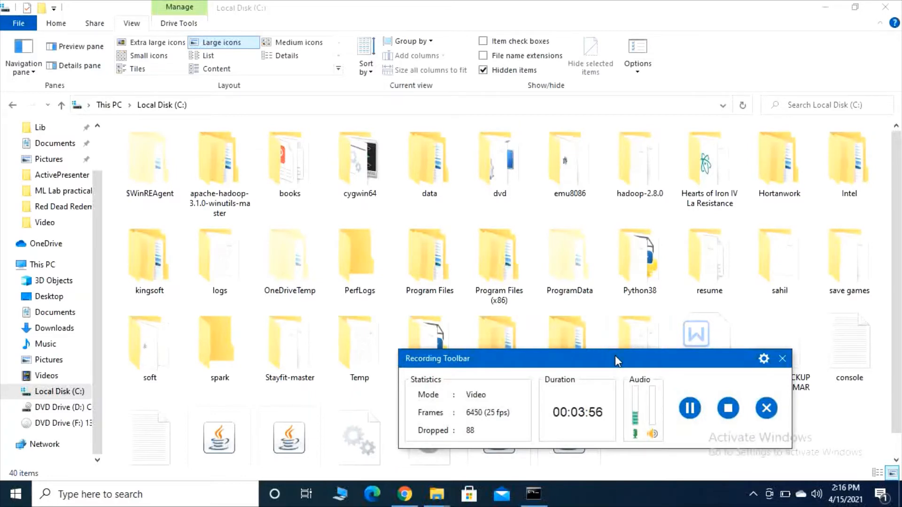
pyautogui.moveTo(658, 365); pyautogui.dragTo(899, 475)
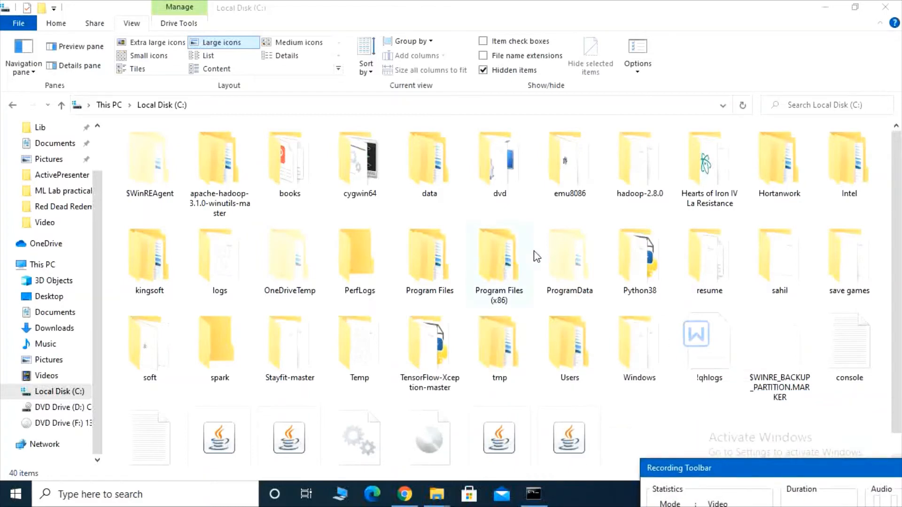
# Open the bin folder inside the extracted hadoop-2.8.0 folder on drive C:.
pyautogui.doubleClick(642, 155)
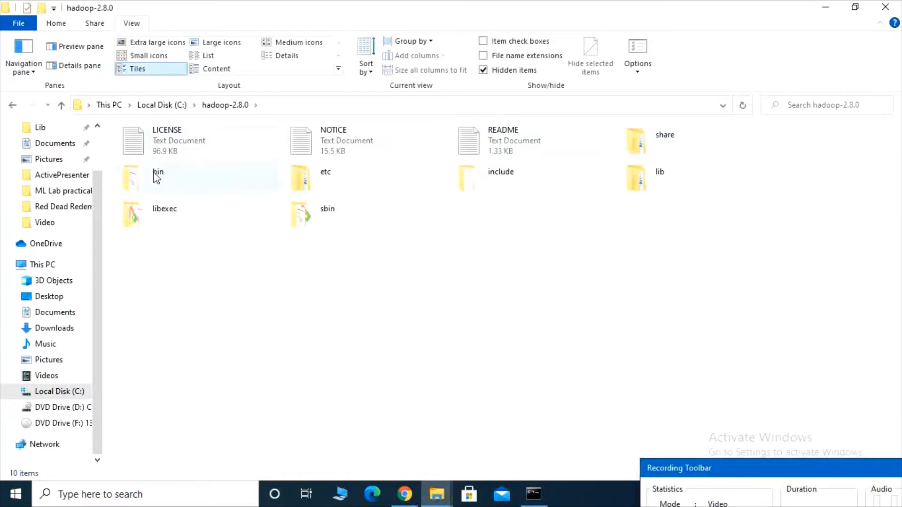
pyautogui.doubleClick(160, 177)
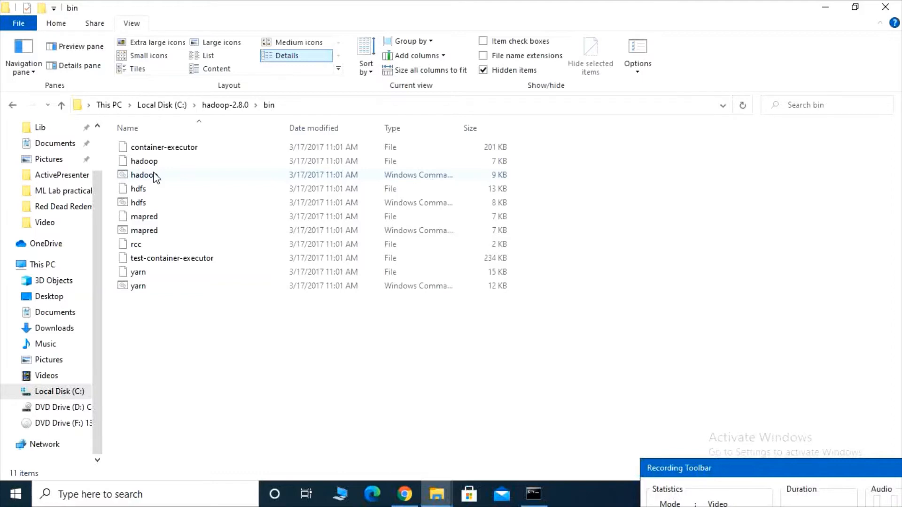
# Select the bin folder's path C:\hadoop-2.8.0\bin in File Explorer and open the system Environment Variables settings.
pyautogui.click(289, 103)
pyautogui.moveTo(168, 104); pyautogui.dragTo(88, 107)
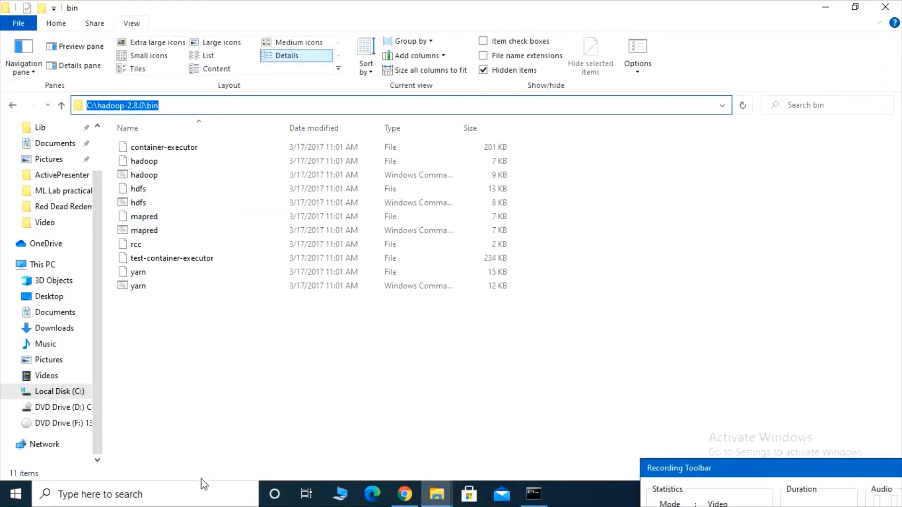
pyautogui.click(201, 502)
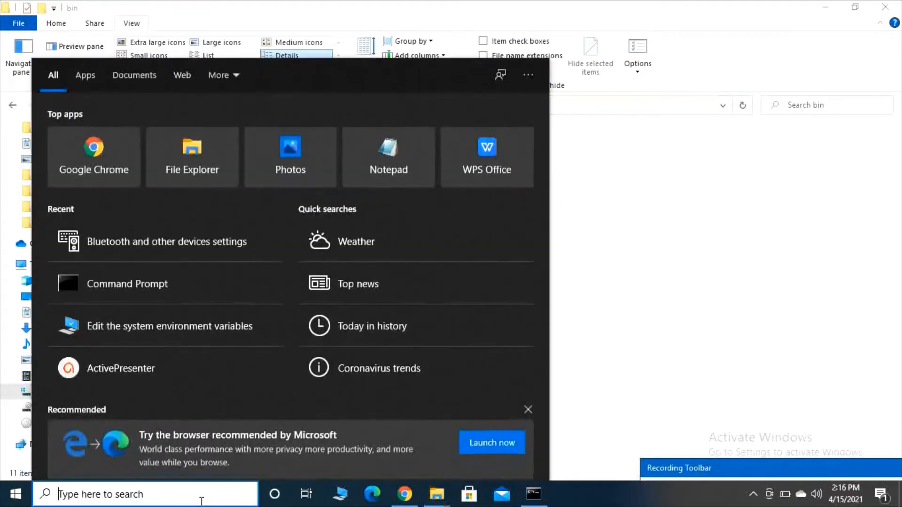
pyautogui.write('env')
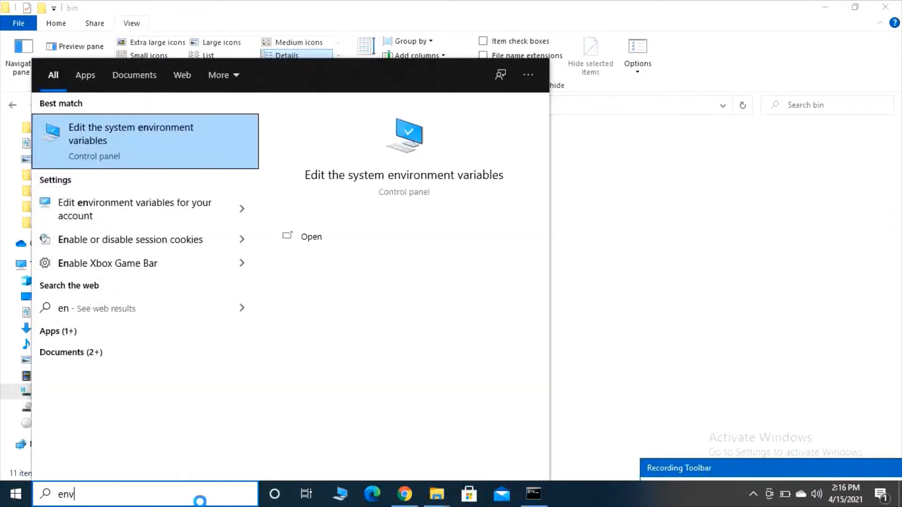
pyautogui.write('iro')
pyautogui.press('Return')
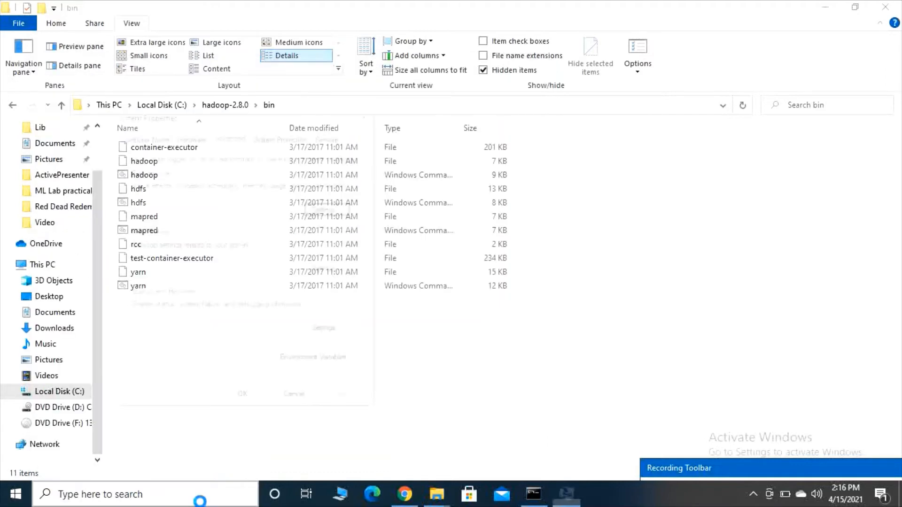
pyautogui.click(317, 361)
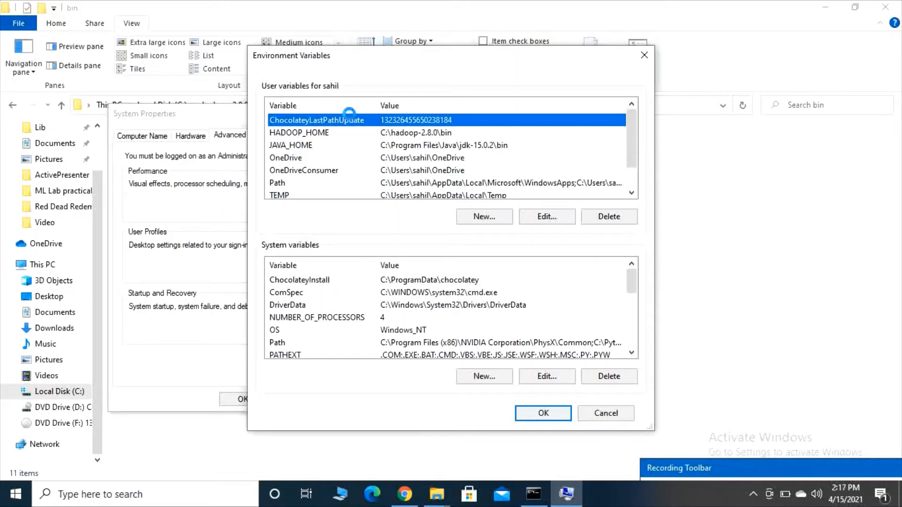
# Check the name and value of the HADOOP_HOME user variable against C:\hadoop-2.8.0\bin and confirm the entry.
pyautogui.doubleClick(326, 134)
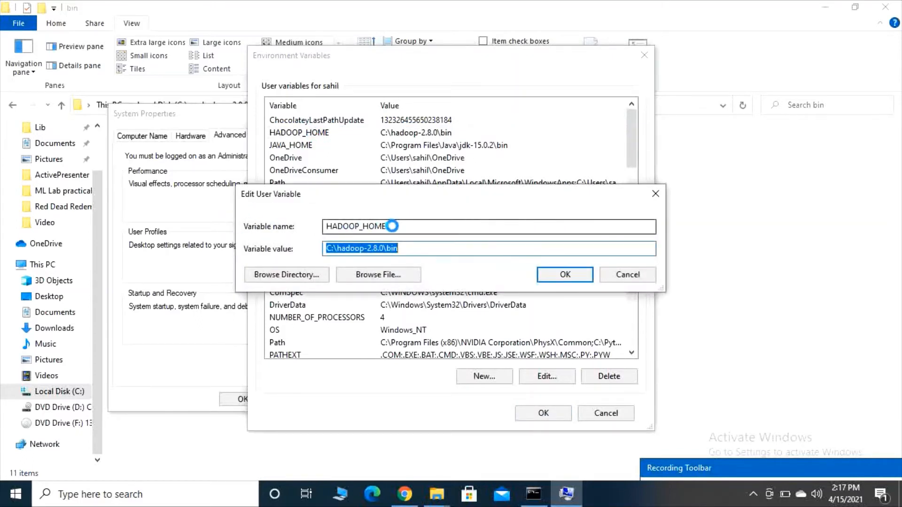
pyautogui.moveTo(388, 226); pyautogui.dragTo(330, 226)
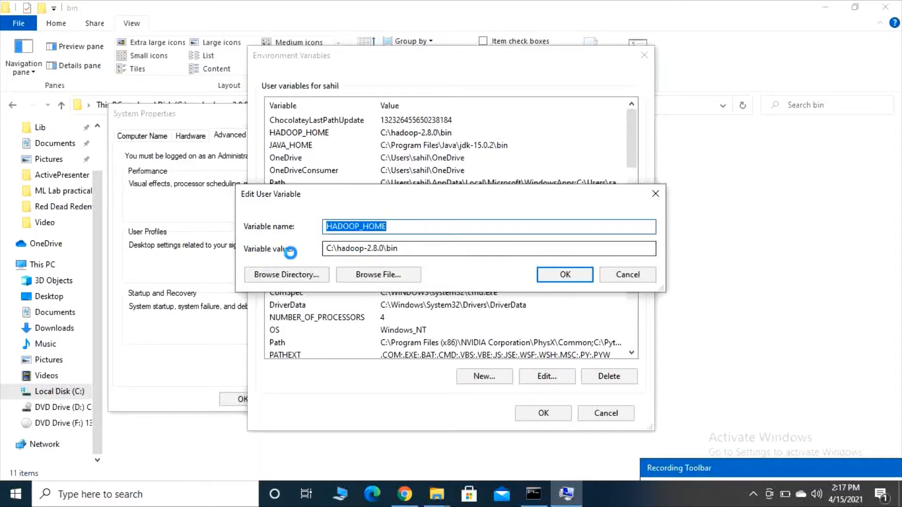
pyautogui.click(403, 245)
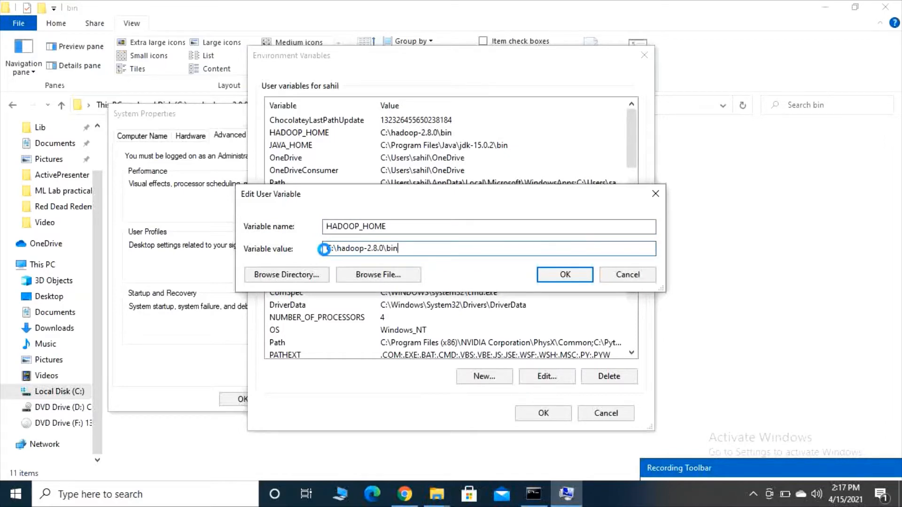
pyautogui.click(545, 274)
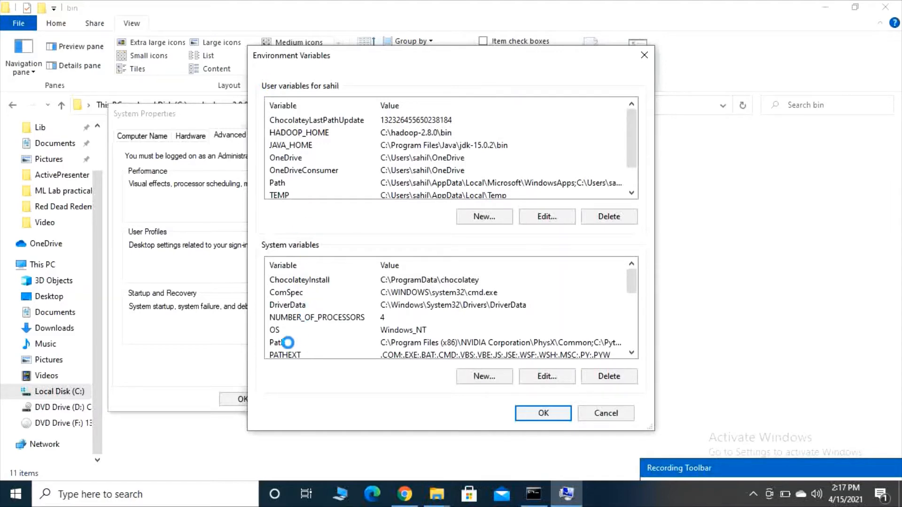
# Check the C:\hadoop-2.8.0\bin entry in the system Path variable, confirm it, and close the environment settings.
pyautogui.doubleClick(284, 343)
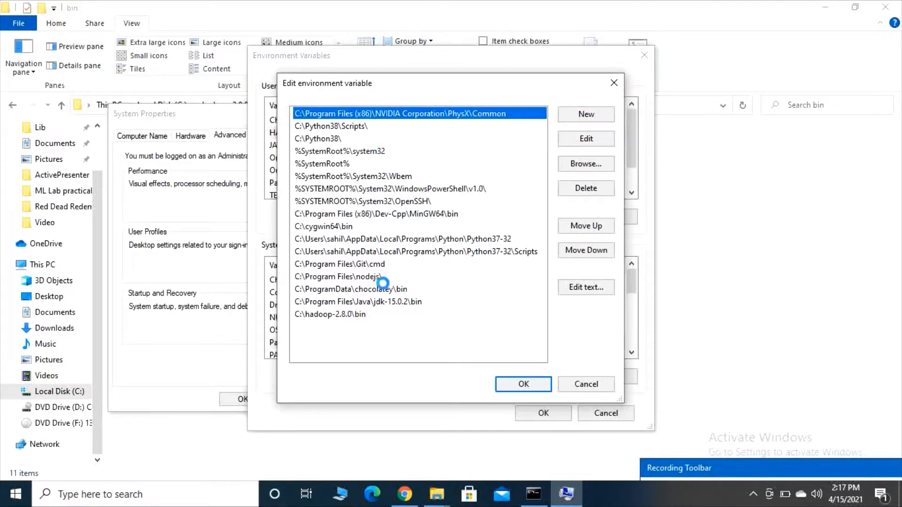
pyautogui.doubleClick(350, 315)
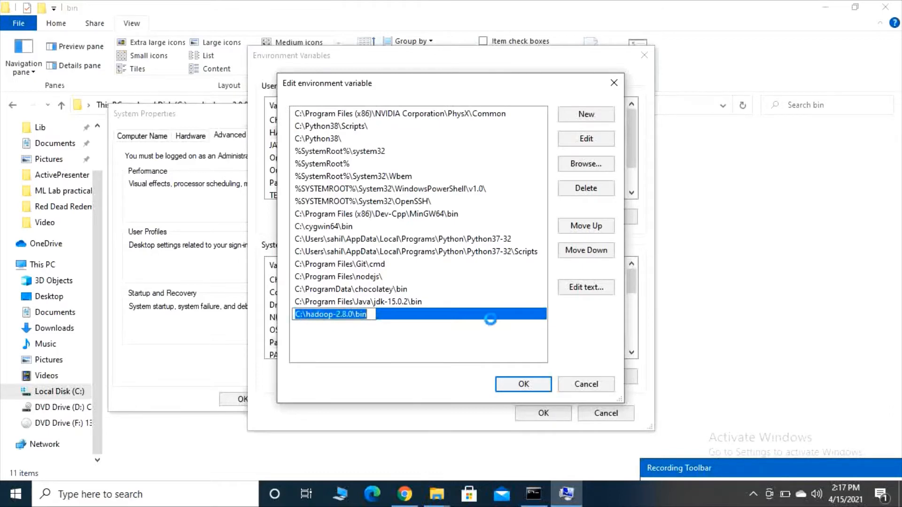
pyautogui.click(520, 383)
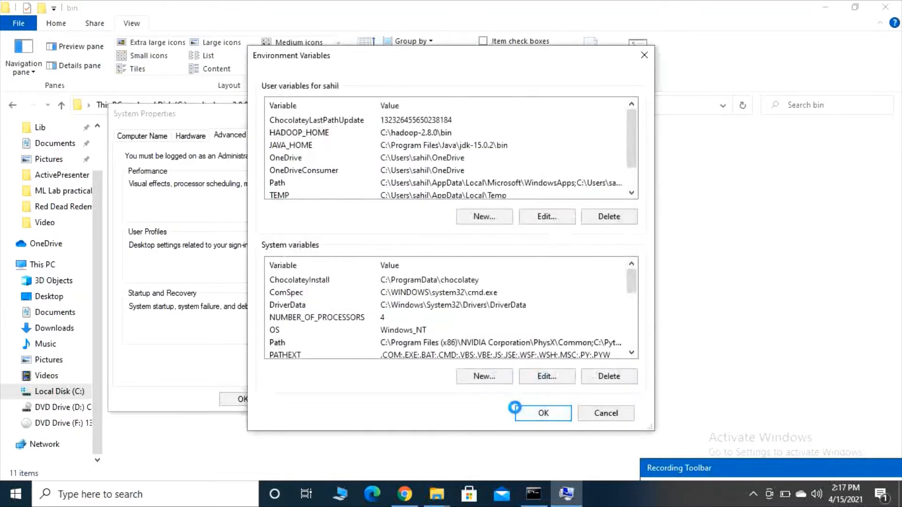
pyautogui.click(543, 413)
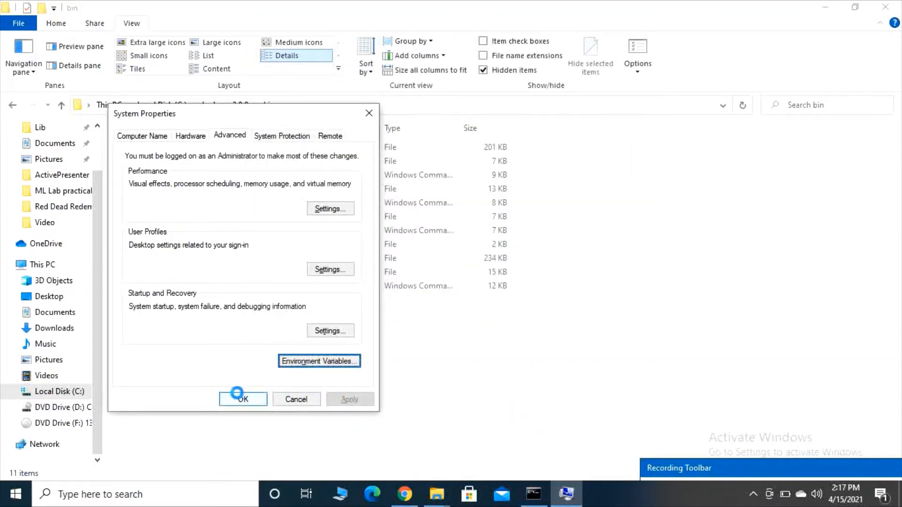
pyautogui.click(240, 398)
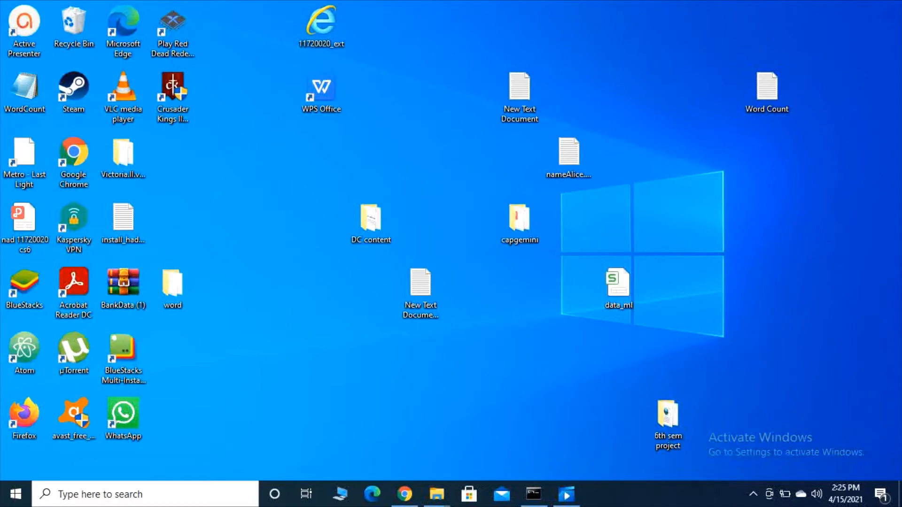
# Switch to Chrome, search Google in a new tab for "hadoop 2.8.0 configurations", and open the Apache Hadoop Cluster Setup result.
pyautogui.click(403, 495)
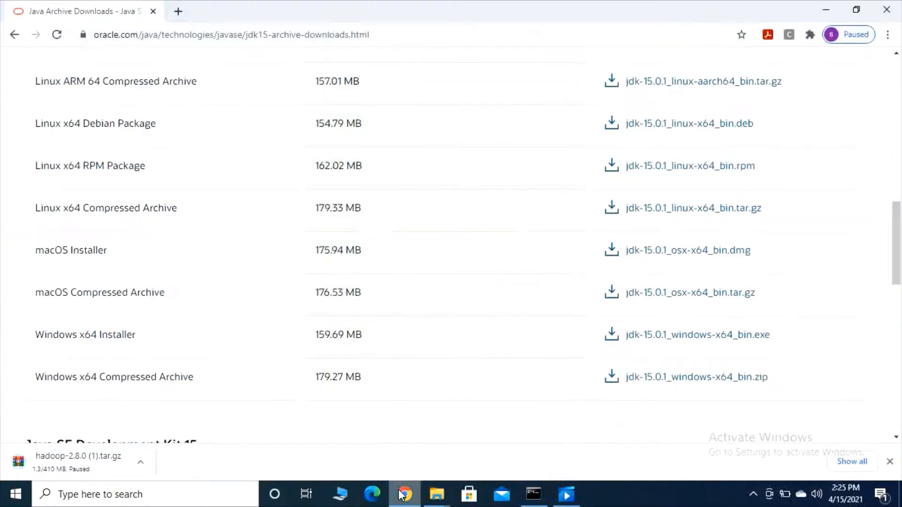
pyautogui.click(178, 11)
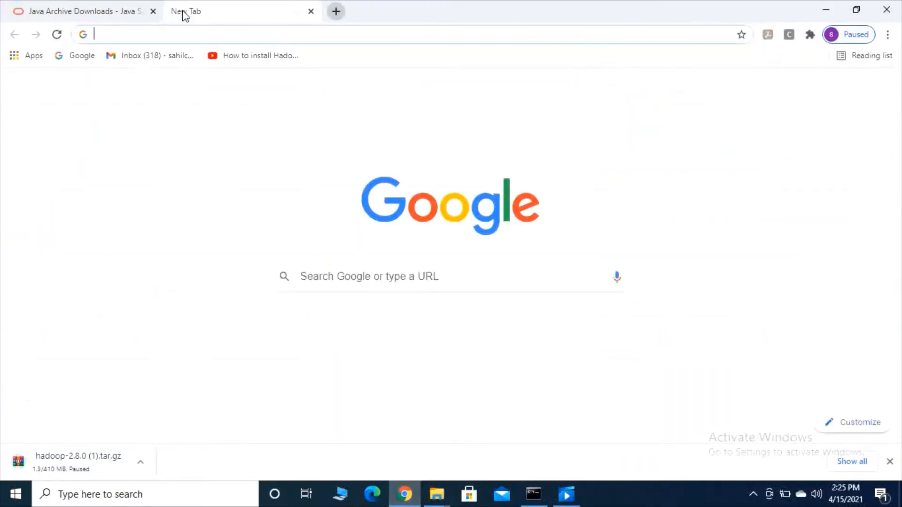
pyautogui.click(376, 278)
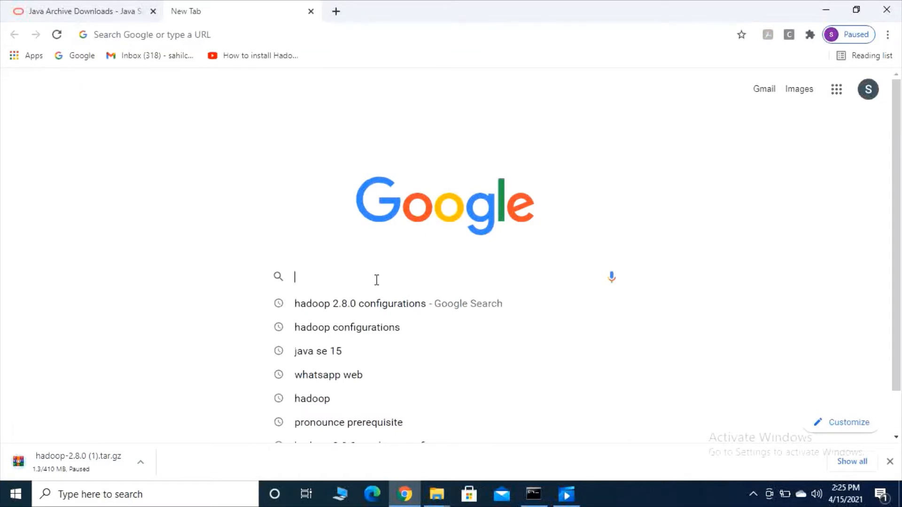
pyautogui.write('hadoop 2')
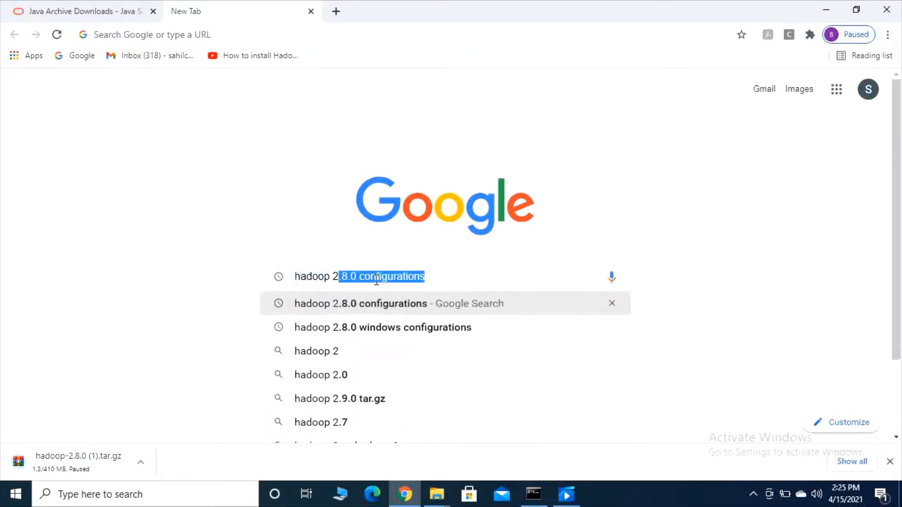
pyautogui.write('.8.')
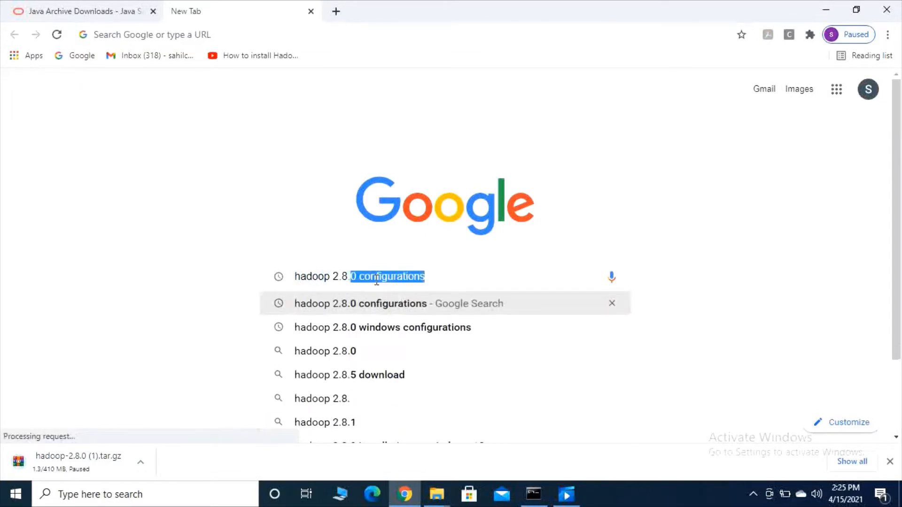
pyautogui.write('0 confi')
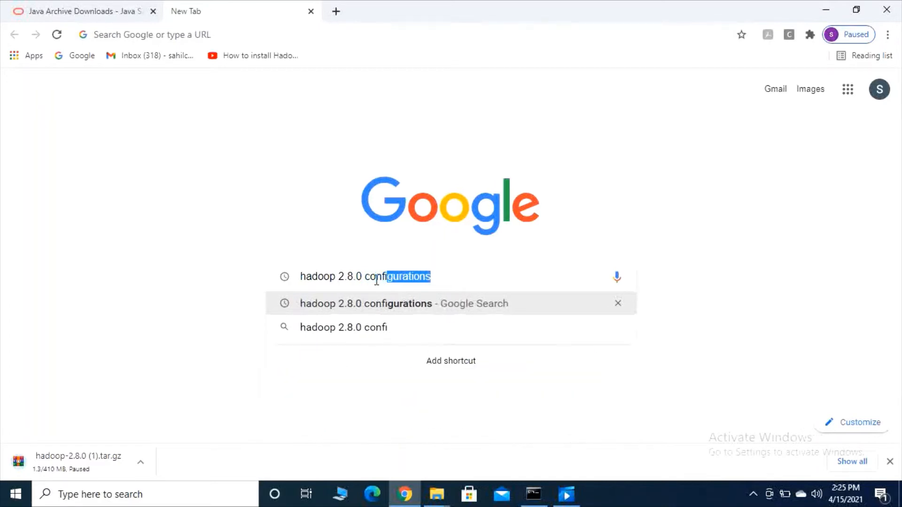
pyautogui.press('Return')
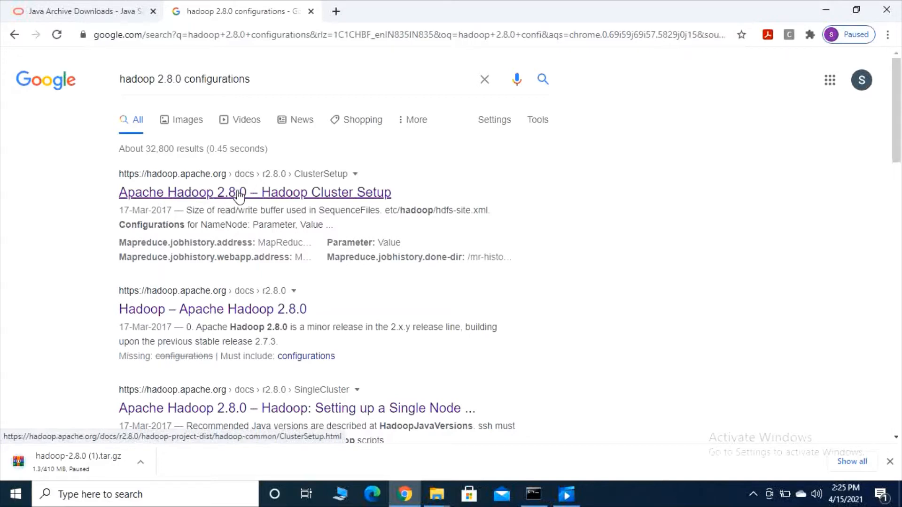
pyautogui.click(334, 195)
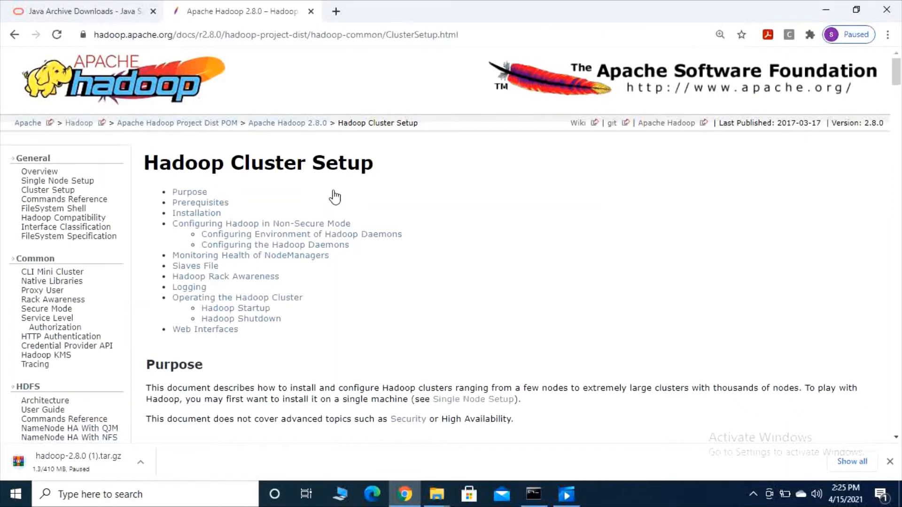
# Open the Single Node Setup documentation and find the core-site.xml configuration under Pseudo-Distributed Operation.
pyautogui.click(56, 185)
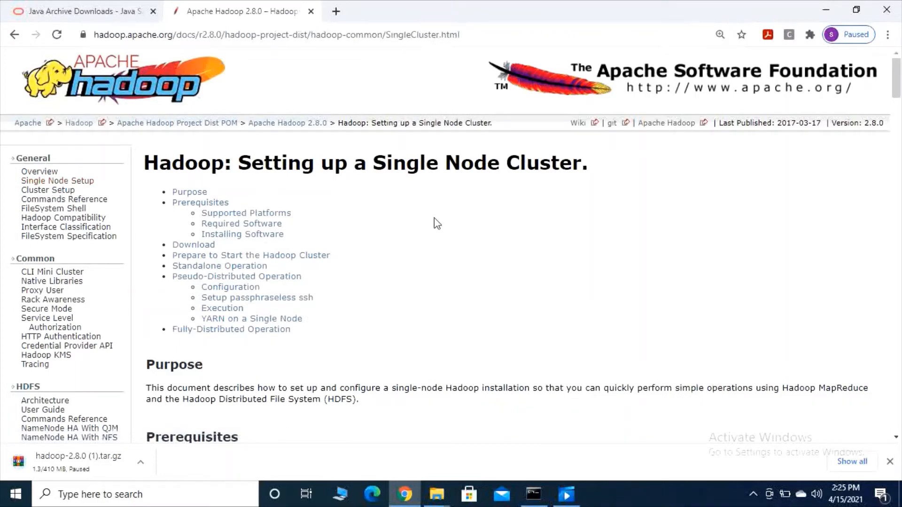
pyautogui.scroll(-7, 435, 219)
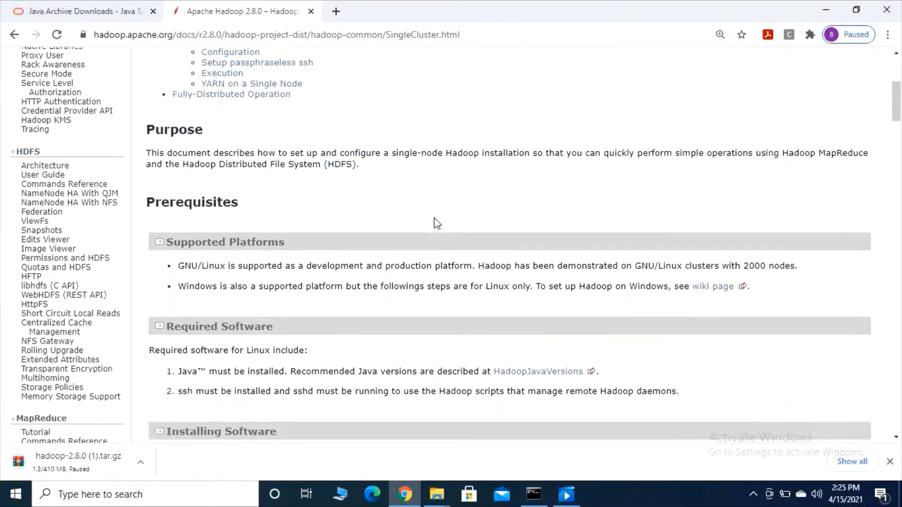
pyautogui.scroll(7, 434, 218)
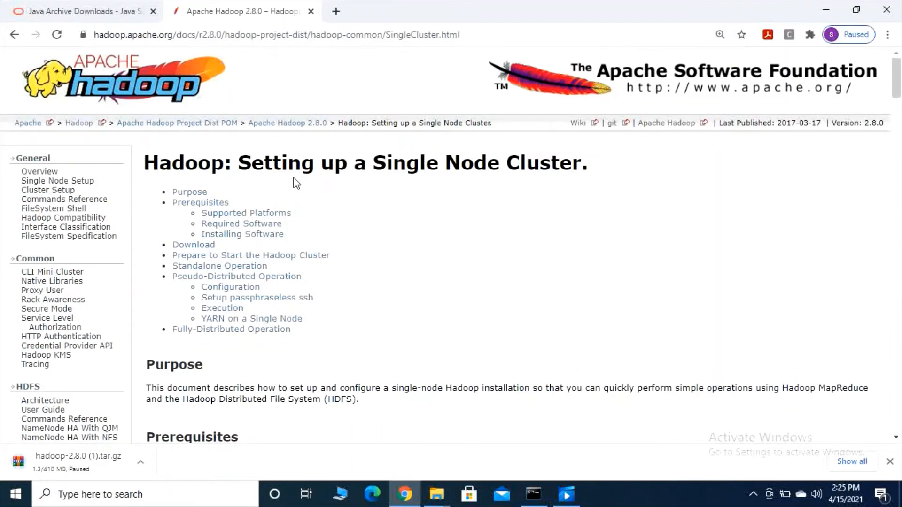
pyautogui.scroll(-20, 296, 183)
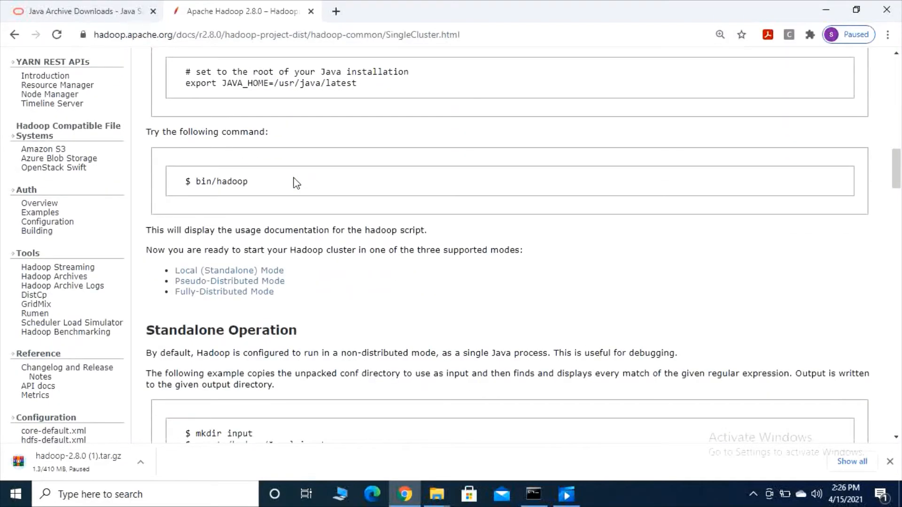
pyautogui.scroll(-6, 296, 183)
pyautogui.scroll(-2, 304, 283)
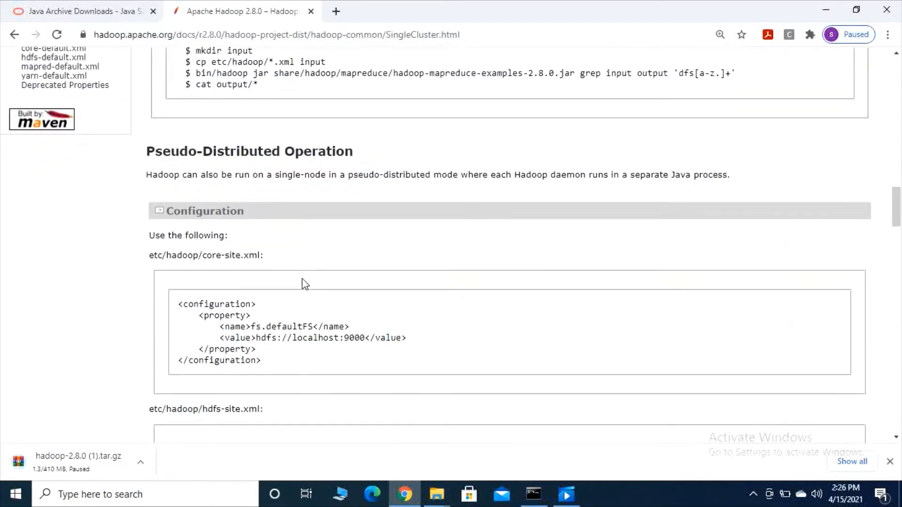
pyautogui.scroll(-1, 303, 280)
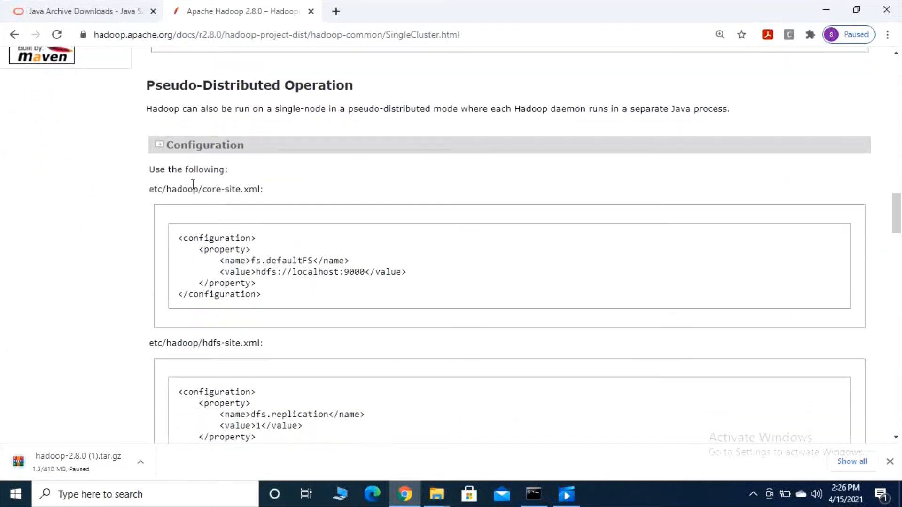
pyautogui.moveTo(207, 189); pyautogui.dragTo(283, 188)
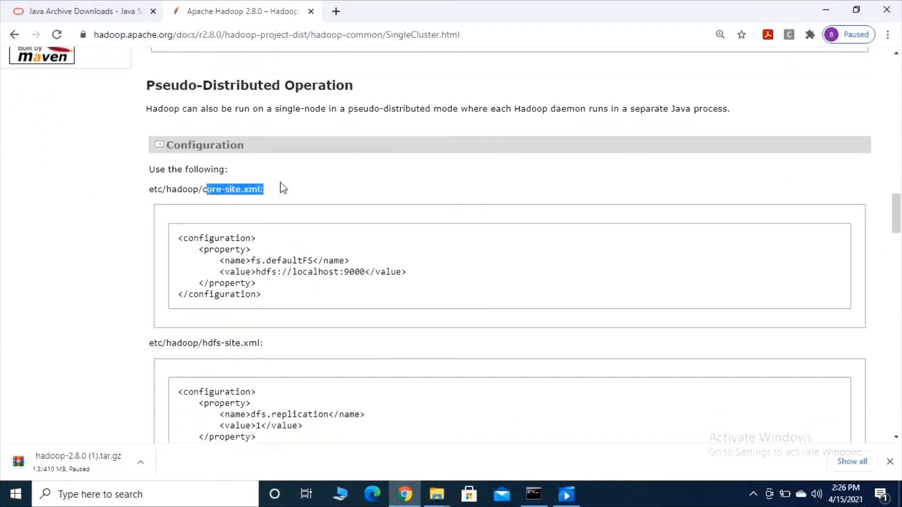
pyautogui.click(283, 188)
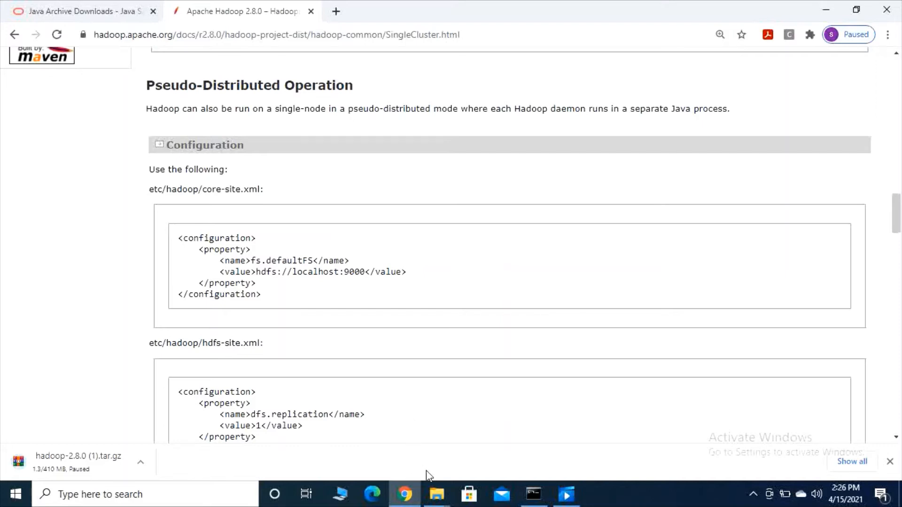
# Switch to the File Explorer window showing Documents and open Local Disk (C:).
pyautogui.click(436, 494)
pyautogui.moveTo(149, 423)
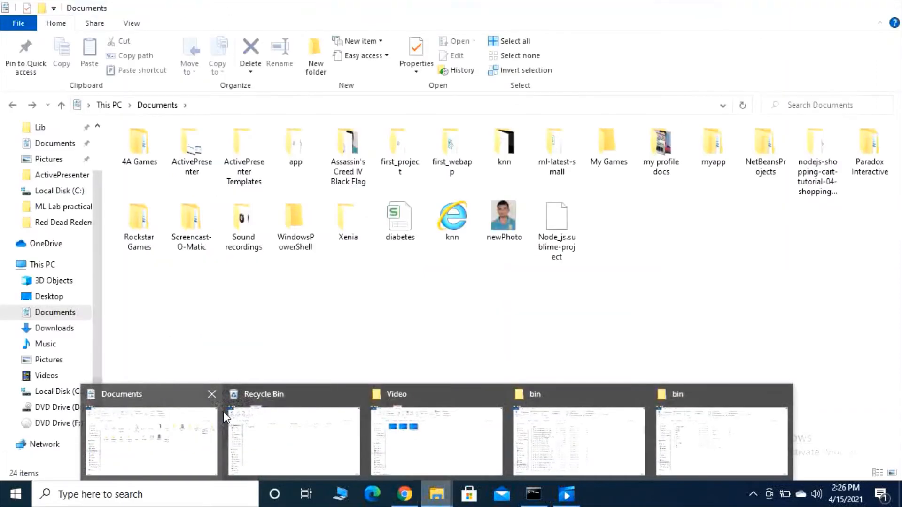
pyautogui.click(150, 422)
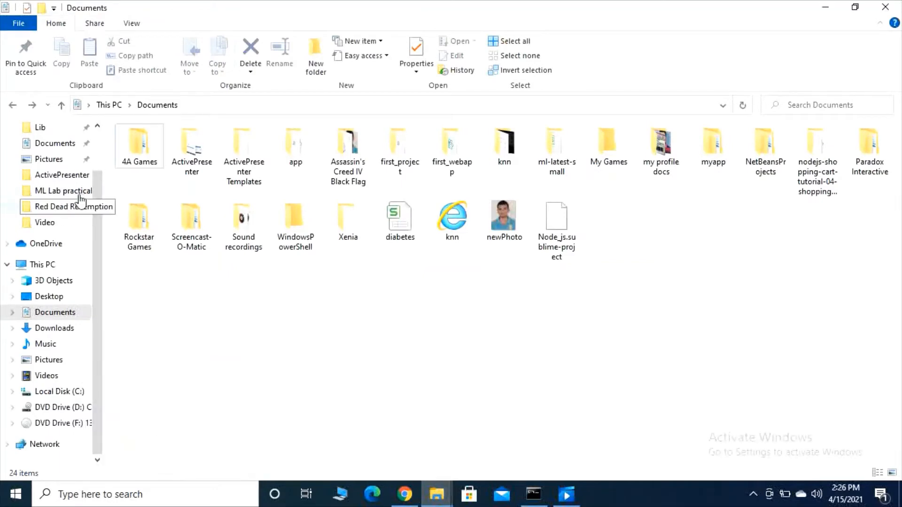
pyautogui.scroll(2, 71, 226)
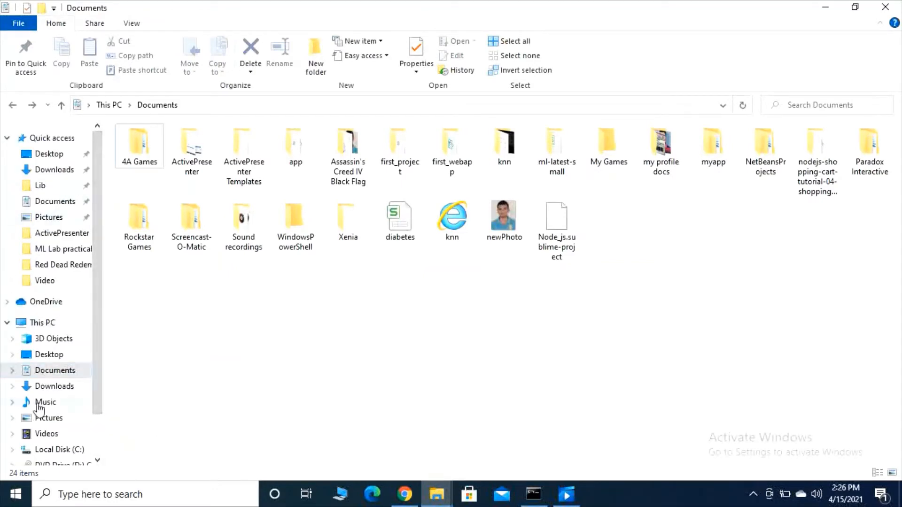
pyautogui.scroll(-2, 89, 329)
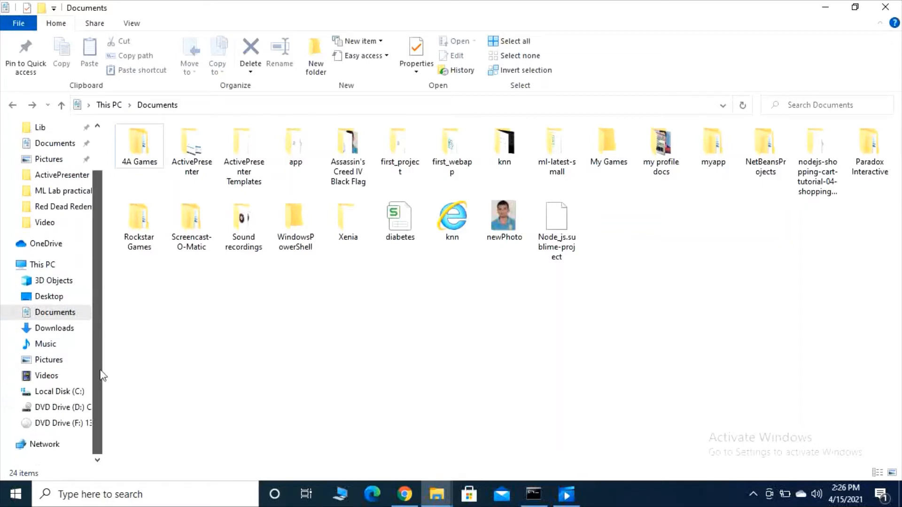
pyautogui.click(58, 395)
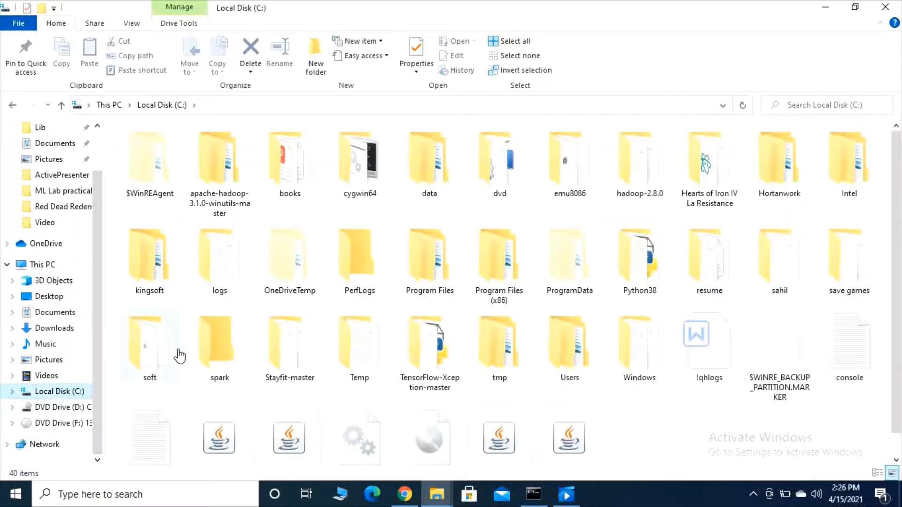
# Open the hadoop-2.8.0 folder on drive C and go to its etc\hadoop subfolder.
pyautogui.doubleClick(629, 175)
pyautogui.click(629, 175)
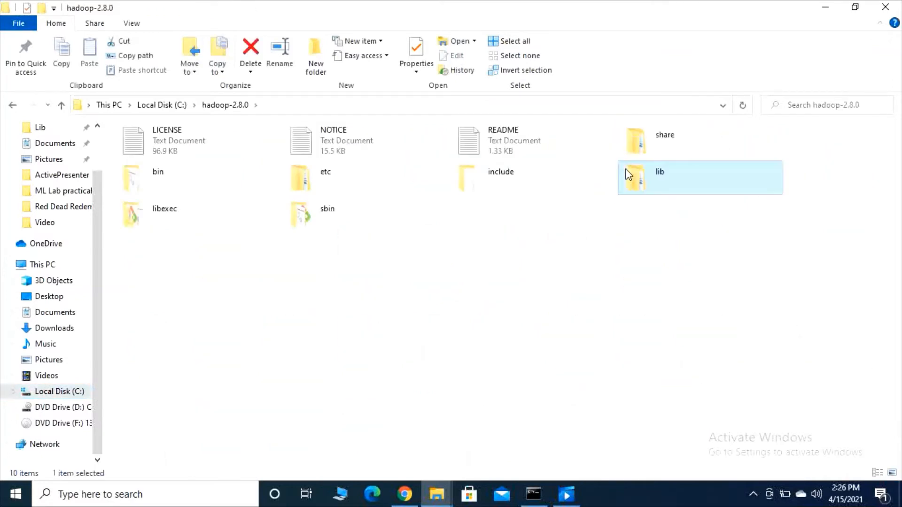
pyautogui.click(416, 299)
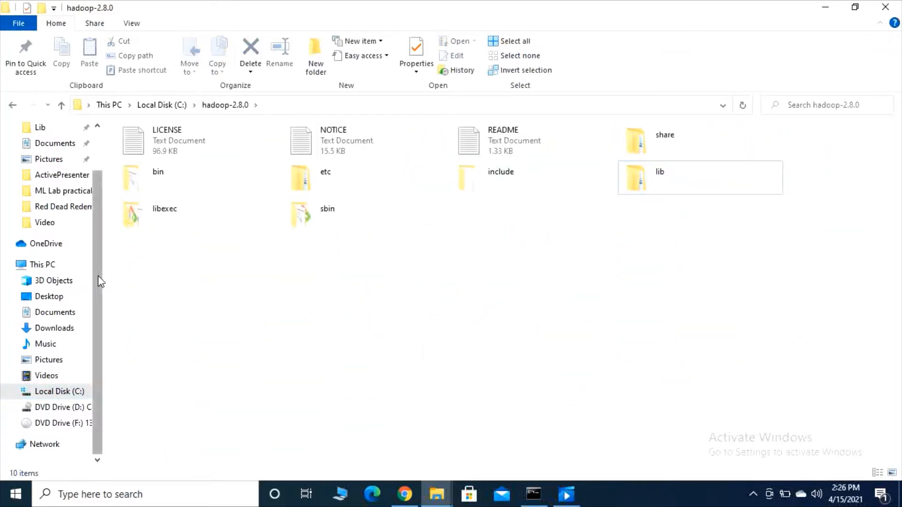
pyautogui.doubleClick(322, 172)
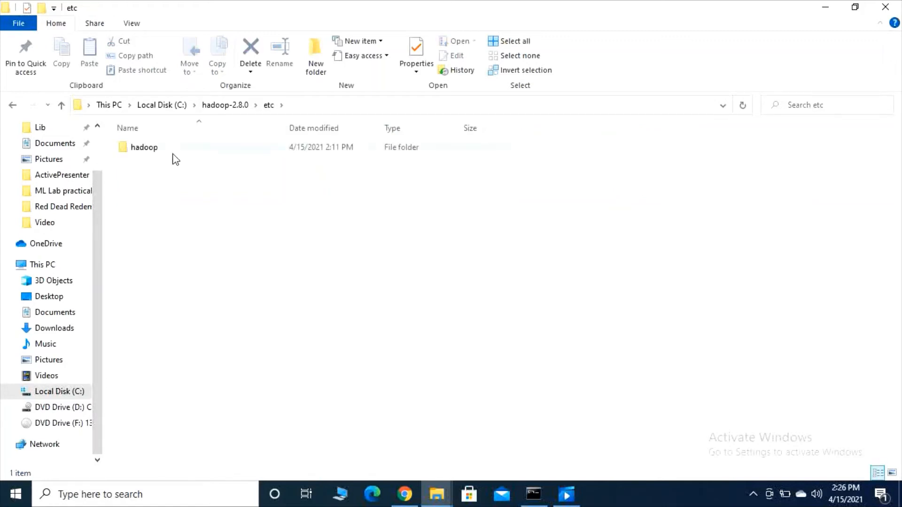
pyautogui.doubleClick(173, 154)
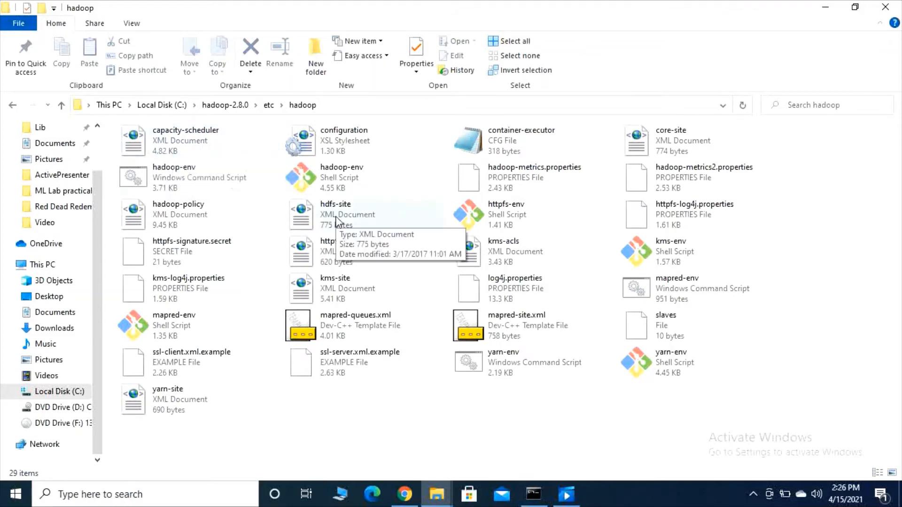
# Open the core-site XML file from the hadoop folder in Notepad++ for editing.
pyautogui.click(823, 102)
pyautogui.click(647, 137)
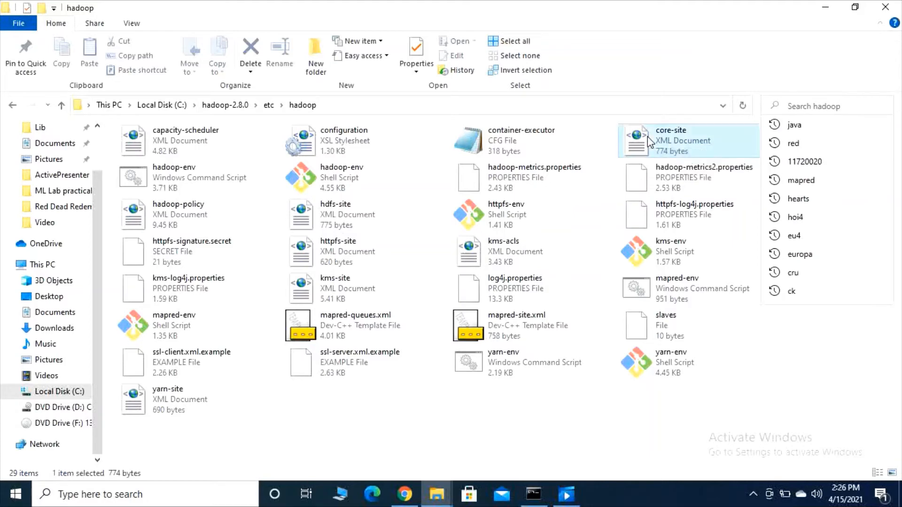
pyautogui.rightClick(648, 136)
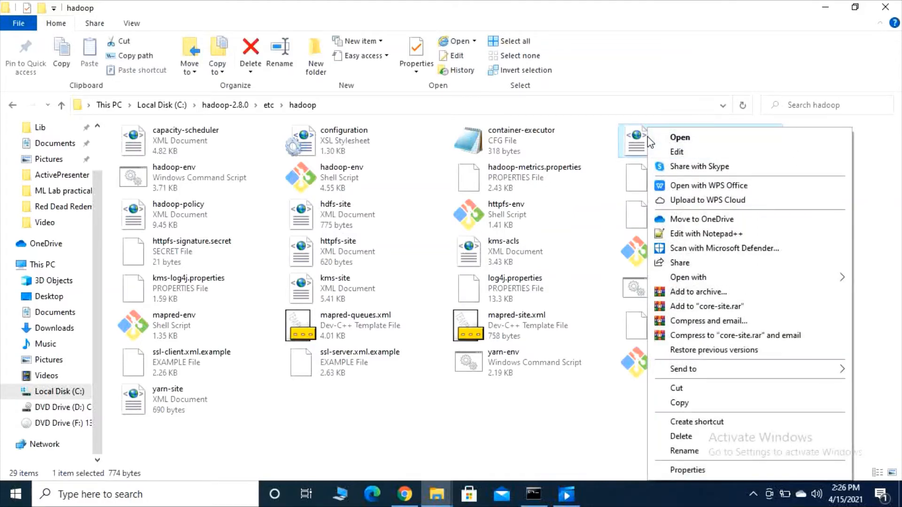
pyautogui.click(676, 234)
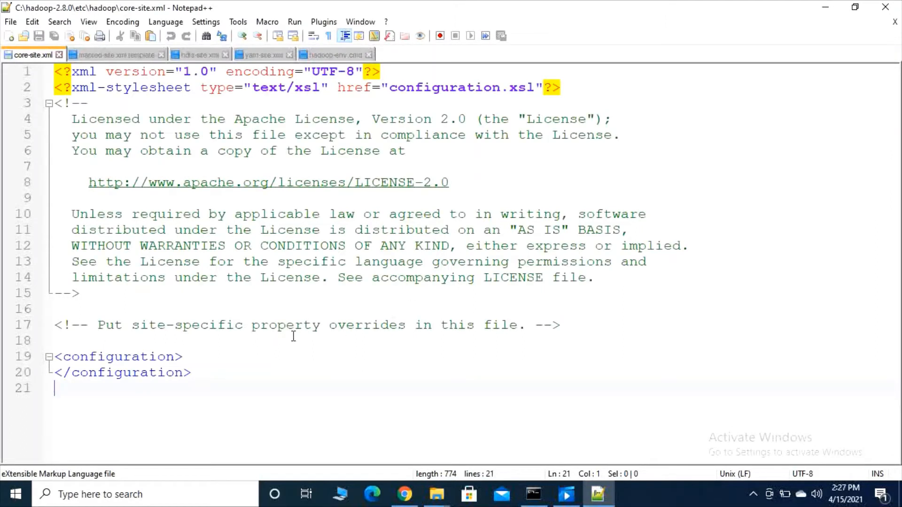
# Switch to the Single Node Setup documentation in Chrome and copy the fs.defaultFS property block given for core-site.xml.
pyautogui.moveTo(58, 353); pyautogui.dragTo(191, 367)
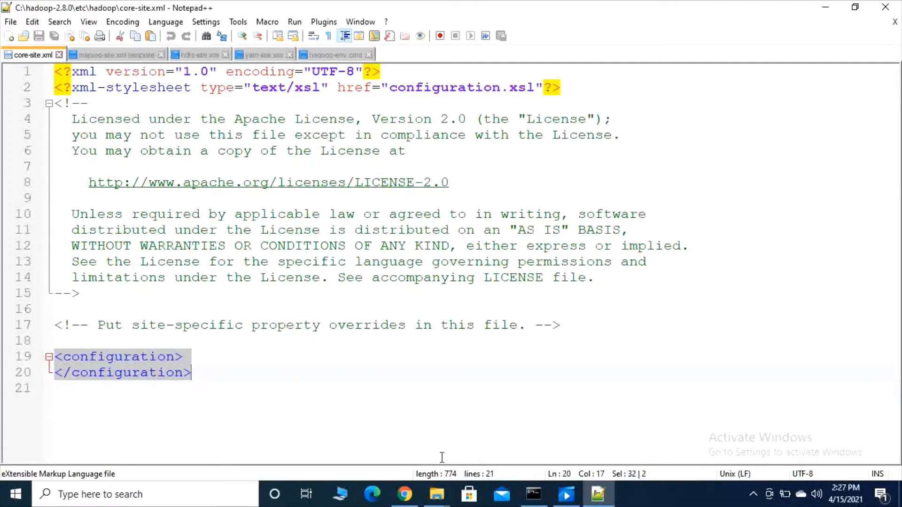
pyautogui.moveTo(411, 492)
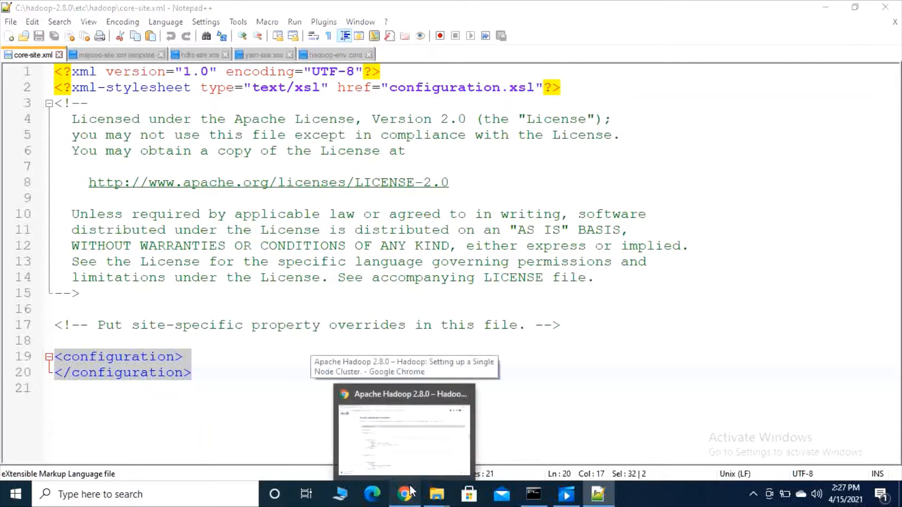
pyautogui.click(404, 414)
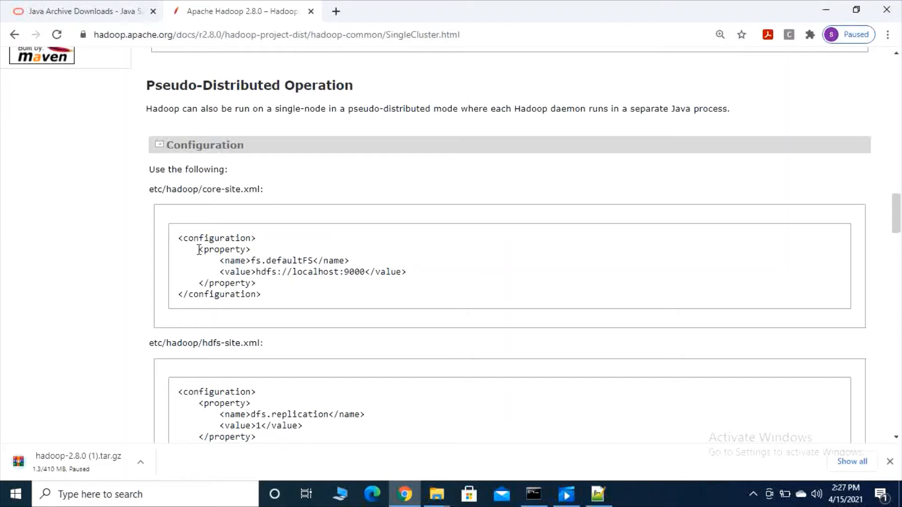
pyautogui.moveTo(201, 250); pyautogui.dragTo(266, 281)
pyautogui.hotkey('ctrl', 'c')
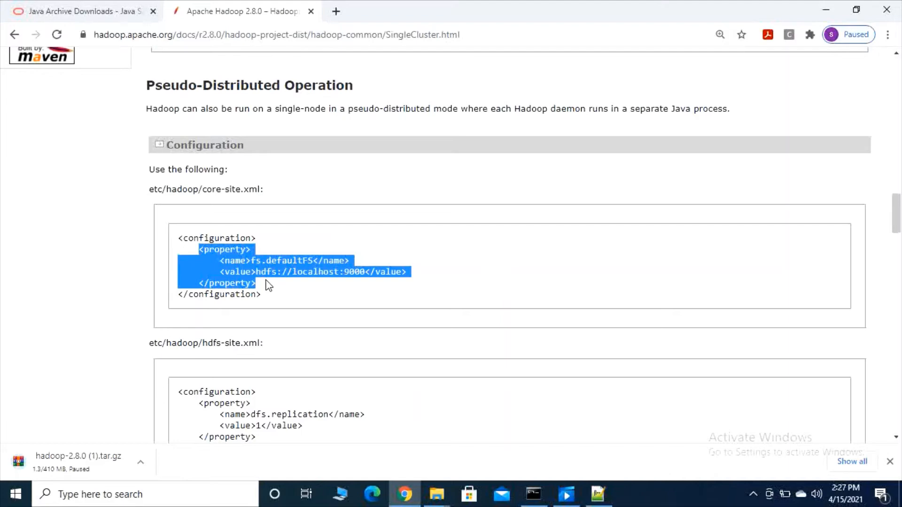
# Switch back to Notepad++, paste the fs.defaultFS property with hdfs://localhost:9000 between the configuration tags of core-site.xml, and save the file.
pyautogui.click(597, 494)
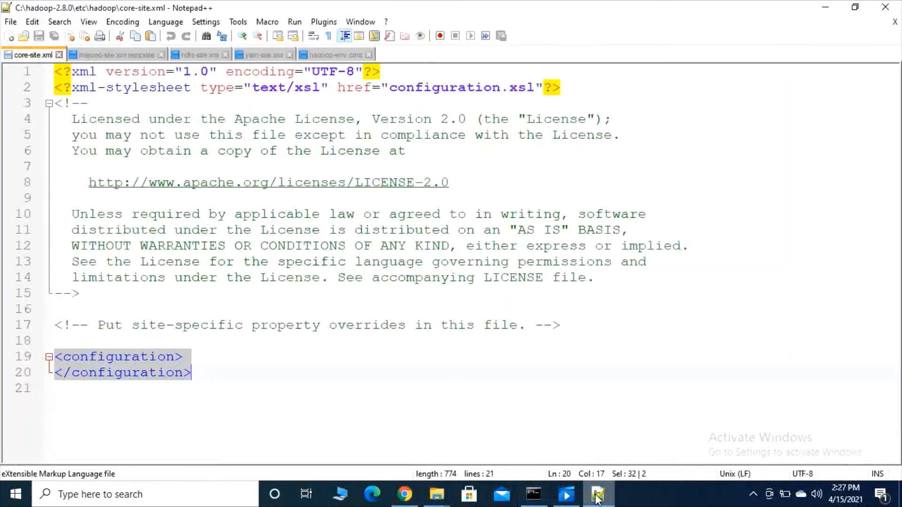
pyautogui.click(193, 361)
pyautogui.press('Return')
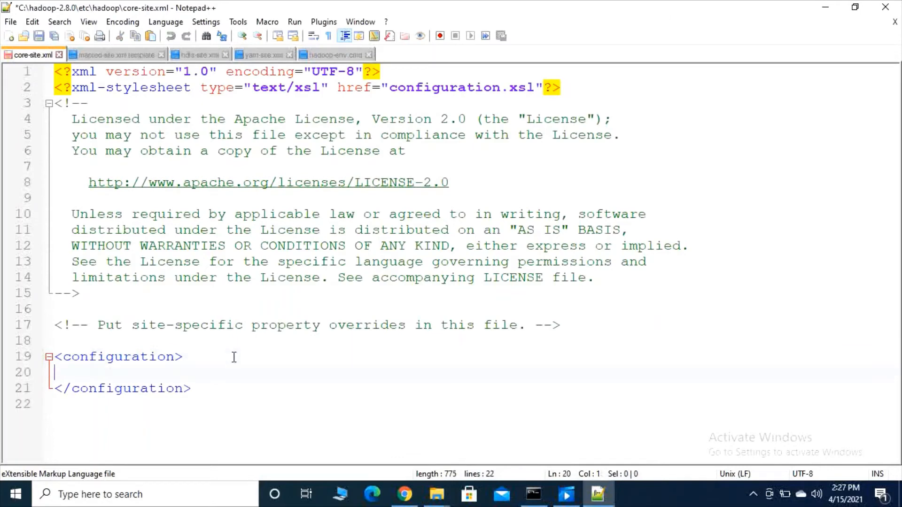
pyautogui.hotkey('ctrl', 'v')
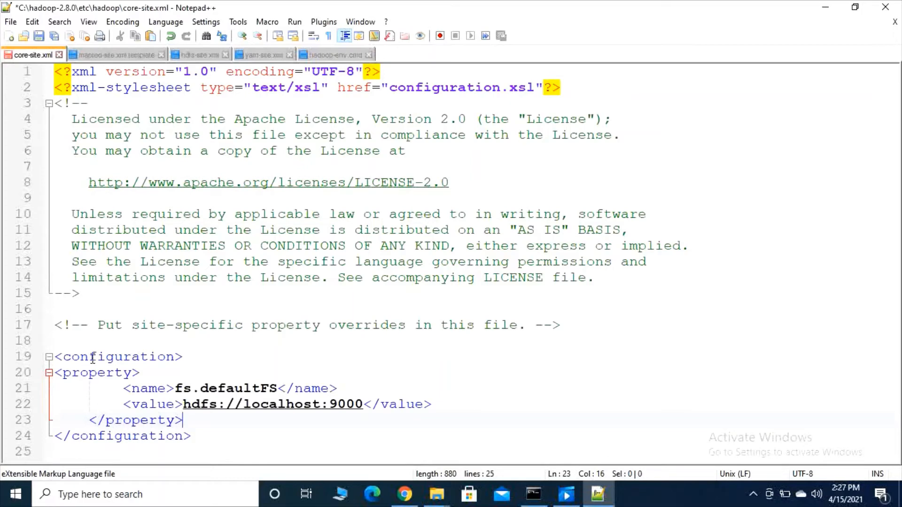
pyautogui.moveTo(123, 405); pyautogui.dragTo(437, 404)
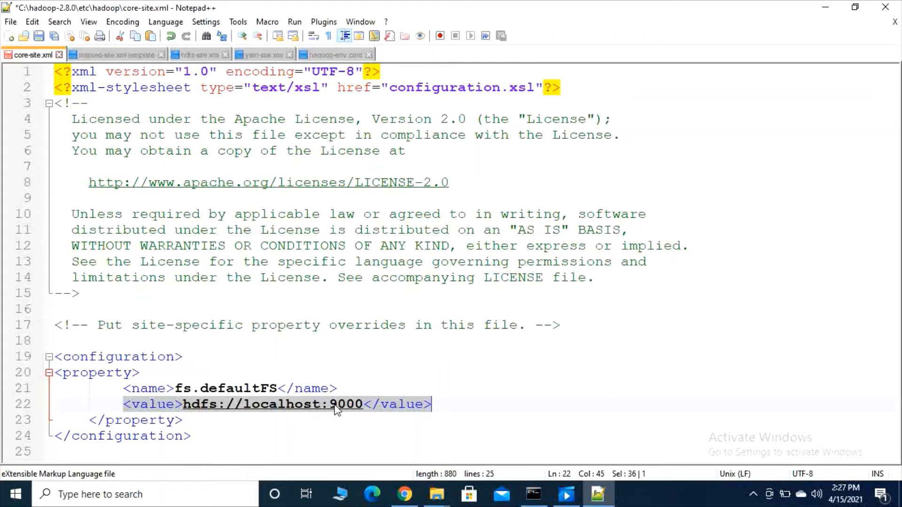
pyautogui.hotkey('ctrl', 's')
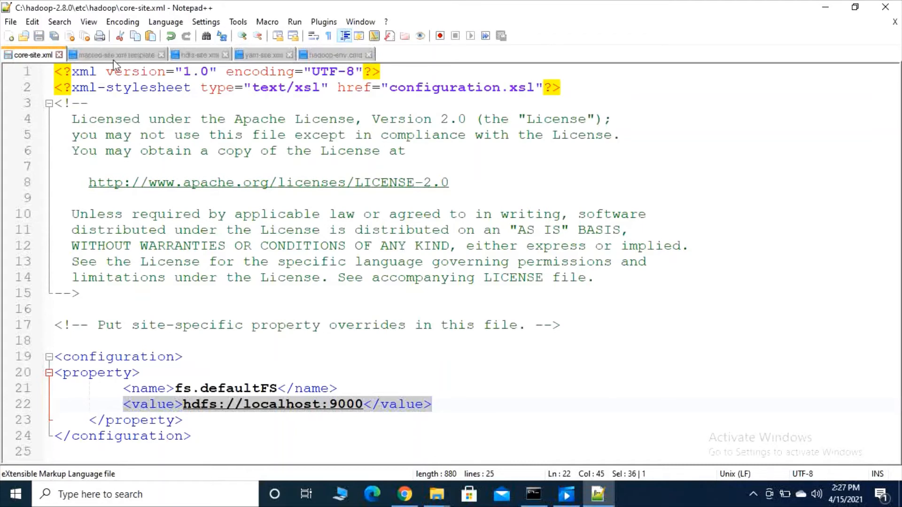
# Close the mapred-site.xml.template, hdfs-site.xml, yarn-site.xml and hadoop-env.cmd files, and exit Notepad++.
pyautogui.click(162, 55)
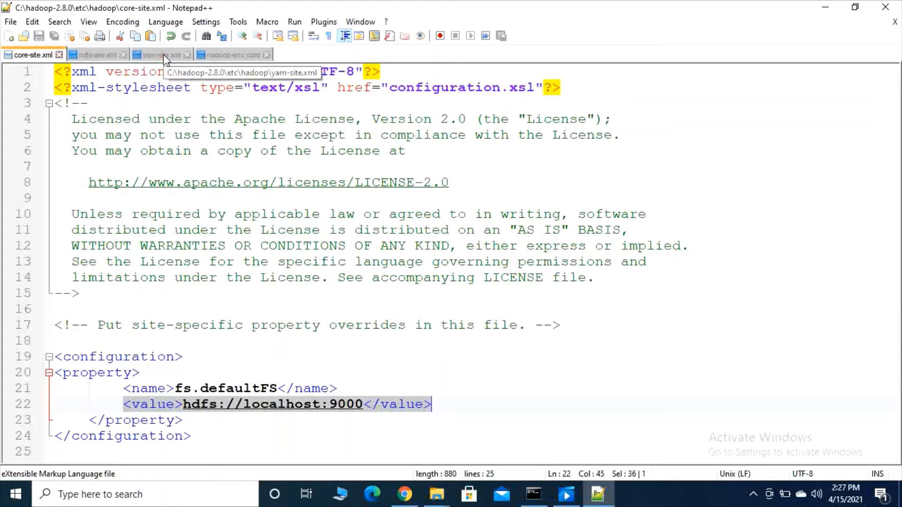
pyautogui.click(123, 55)
pyautogui.click(122, 54)
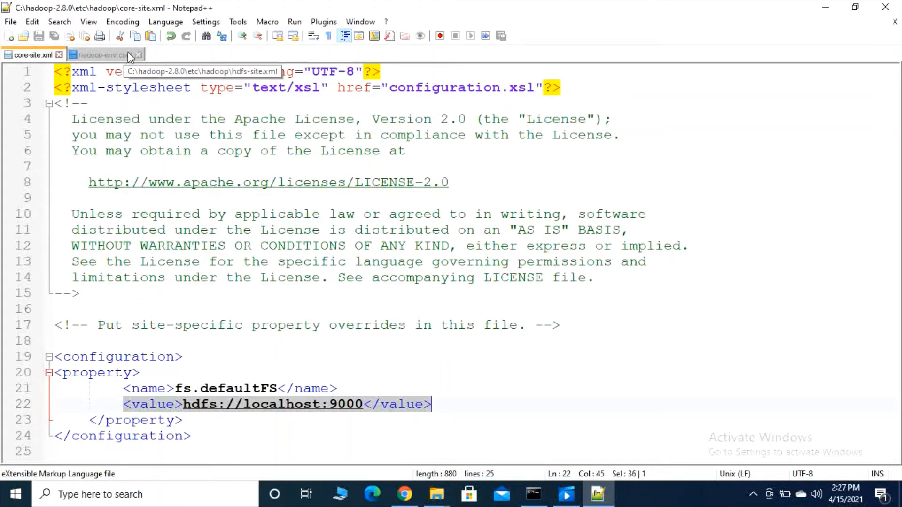
pyautogui.click(137, 55)
pyautogui.click(885, 6)
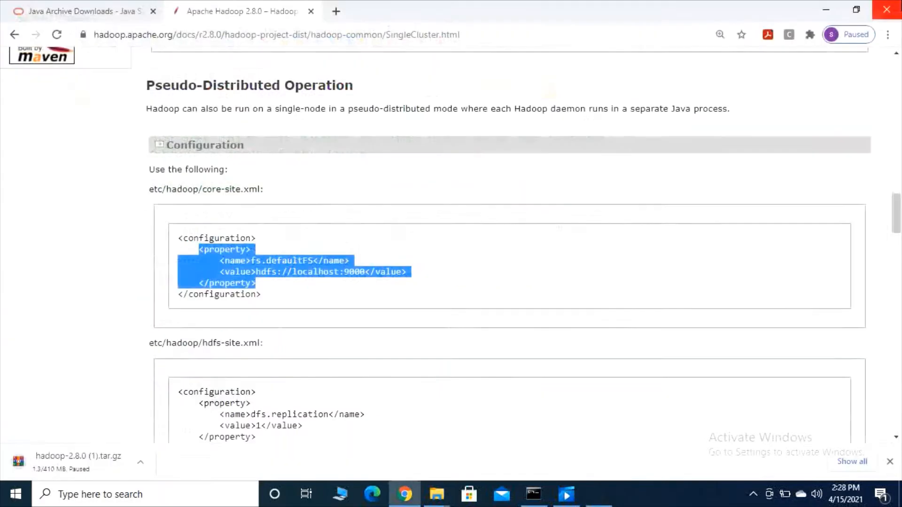
# Find the mapred-site.xml configuration under YARN on a Single Node in the documentation and copy its mapreduce.framework.name property block.
pyautogui.scroll(-2, 557, 246)
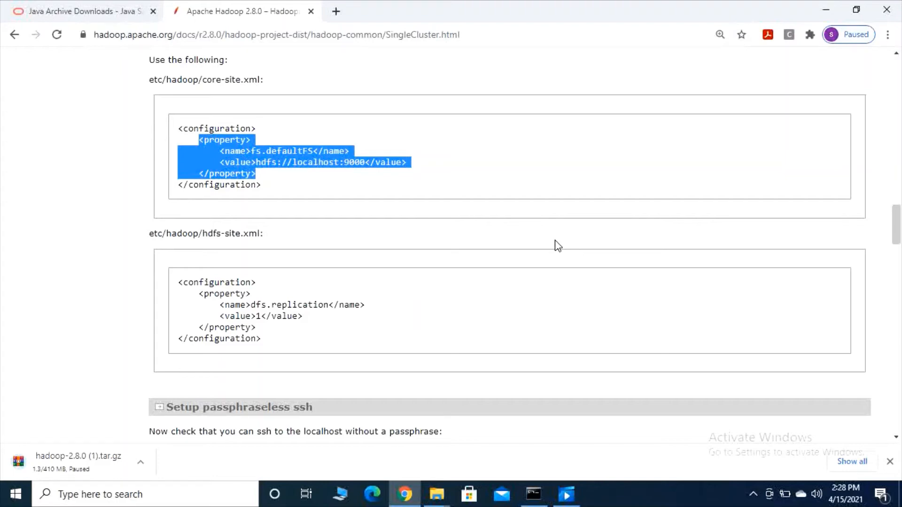
pyautogui.scroll(-15, 558, 245)
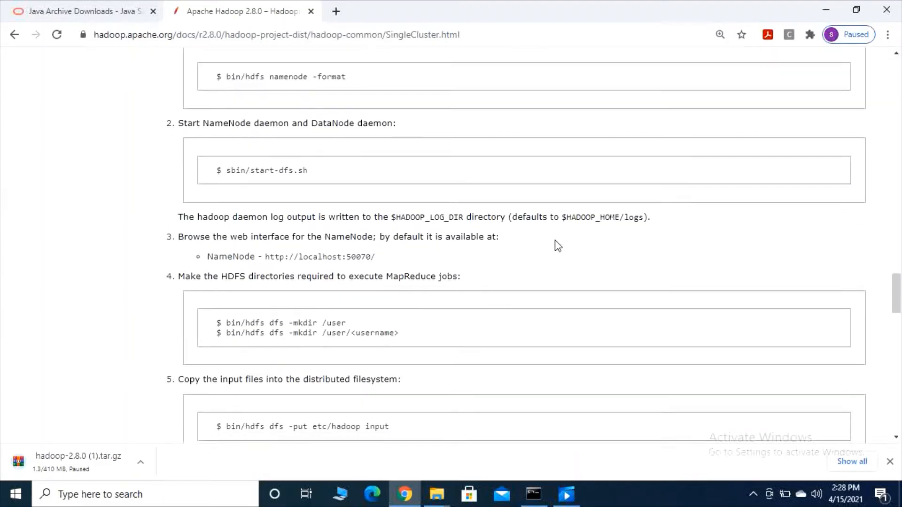
pyautogui.scroll(-10, 369, 320)
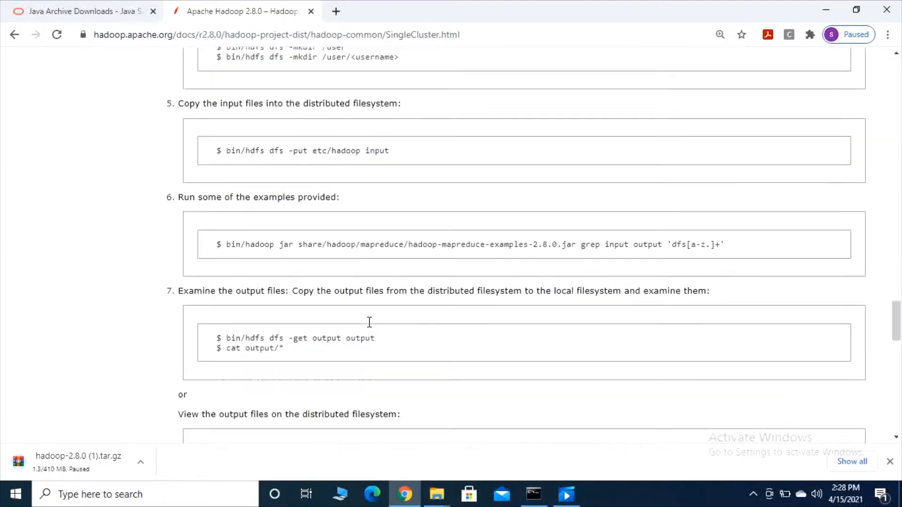
pyautogui.scroll(-11, 369, 322)
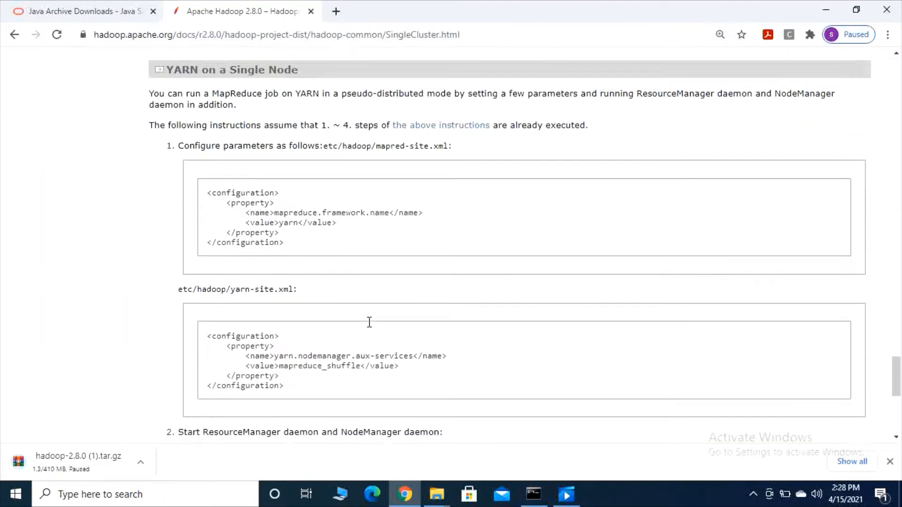
pyautogui.scroll(-4, 370, 322)
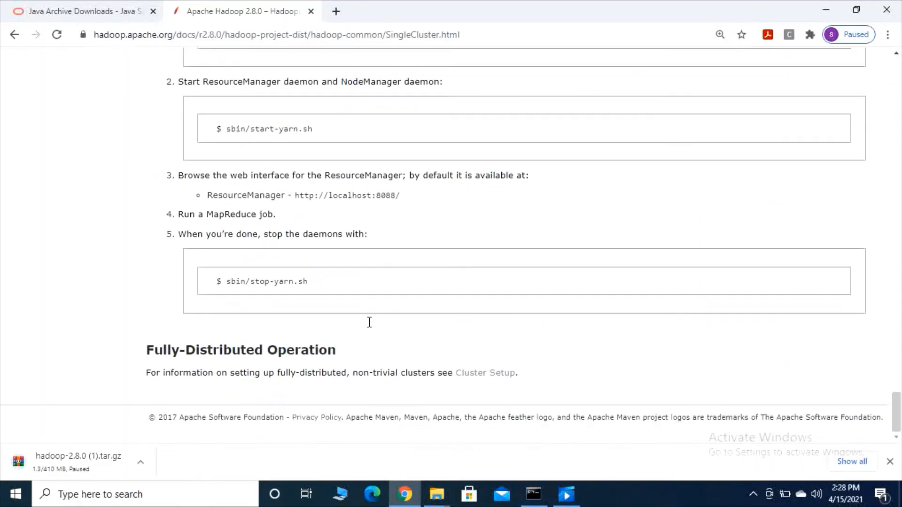
pyautogui.scroll(4, 369, 322)
pyautogui.scroll(2, 369, 323)
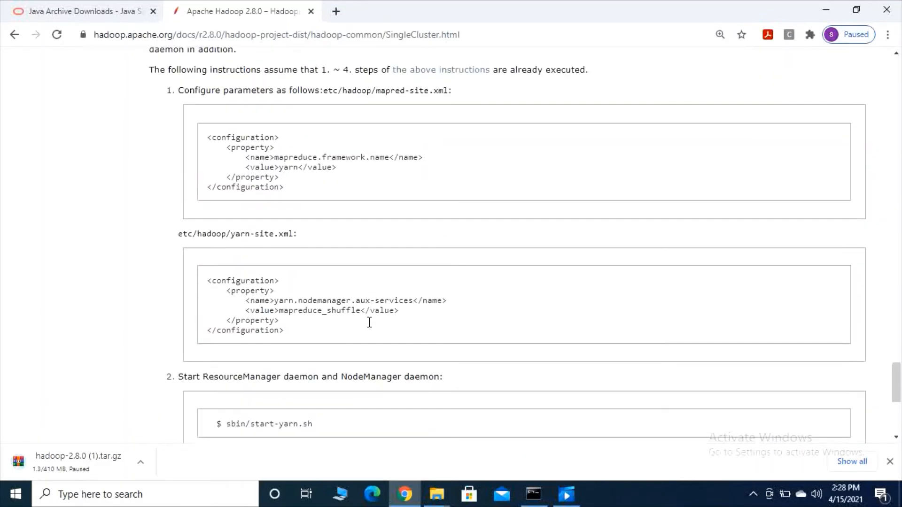
pyautogui.scroll(2, 370, 322)
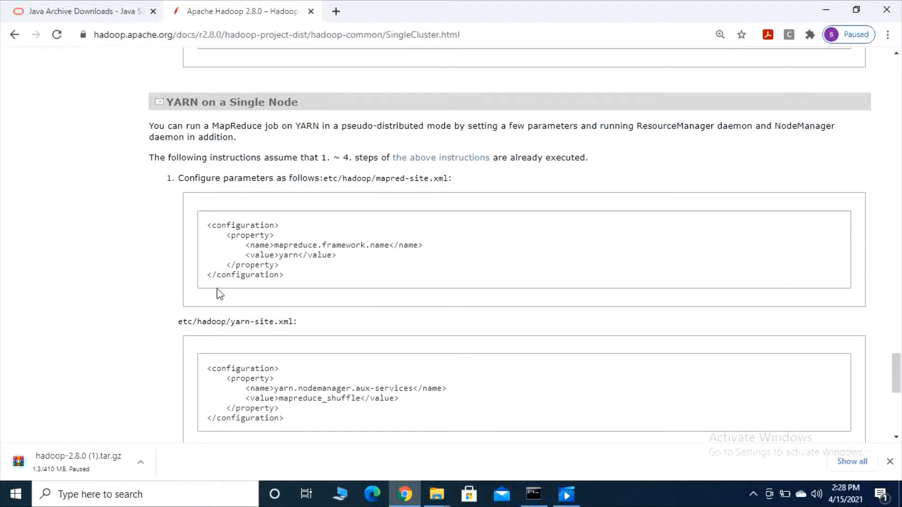
pyautogui.moveTo(226, 235); pyautogui.dragTo(322, 267)
pyautogui.hotkey('ctrl', 'c')
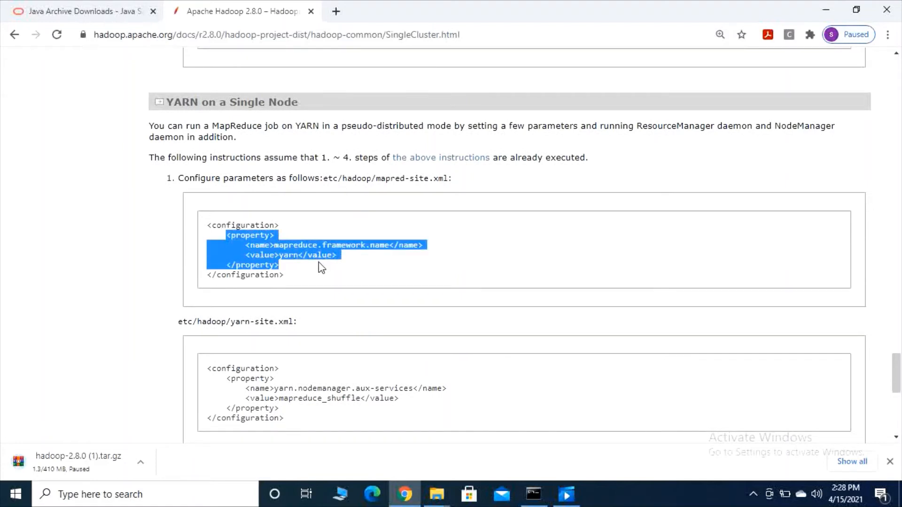
# Switch to the File Explorer window showing the hadoop folder, search it for "mapred", and open the mapred-site.xml template in Notepad++.
pyautogui.click(436, 494)
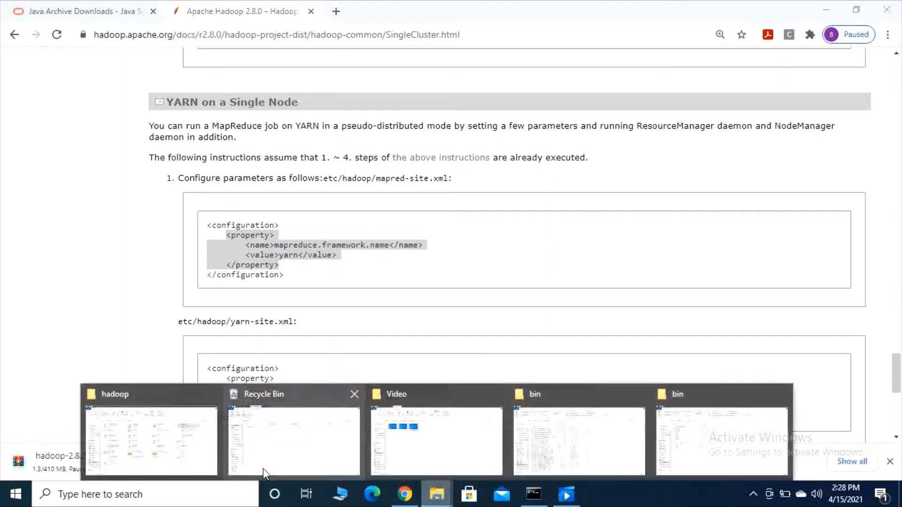
pyautogui.moveTo(246, 470)
pyautogui.click(133, 455)
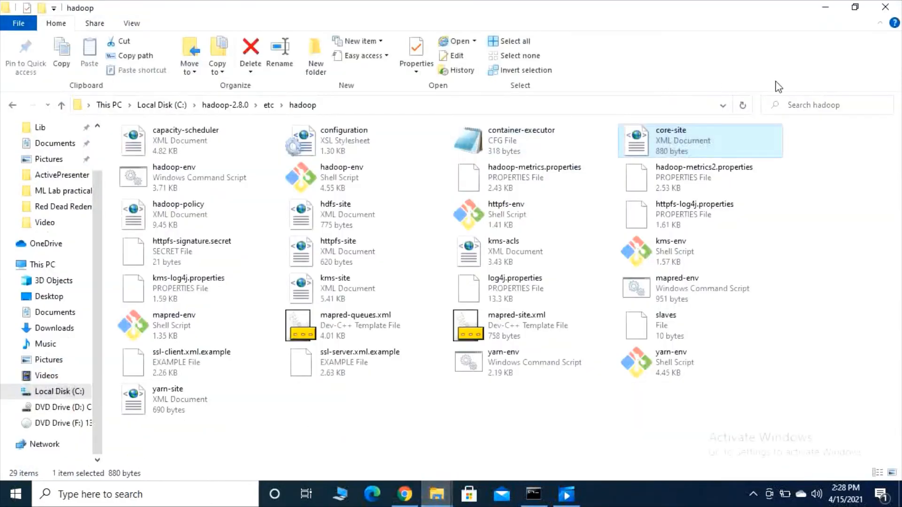
pyautogui.click(802, 99)
pyautogui.write('mapred')
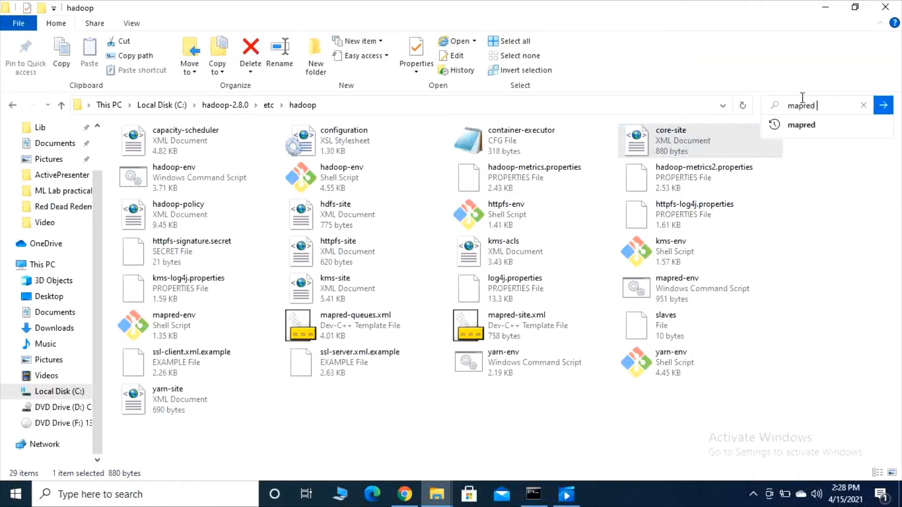
pyautogui.press('Return')
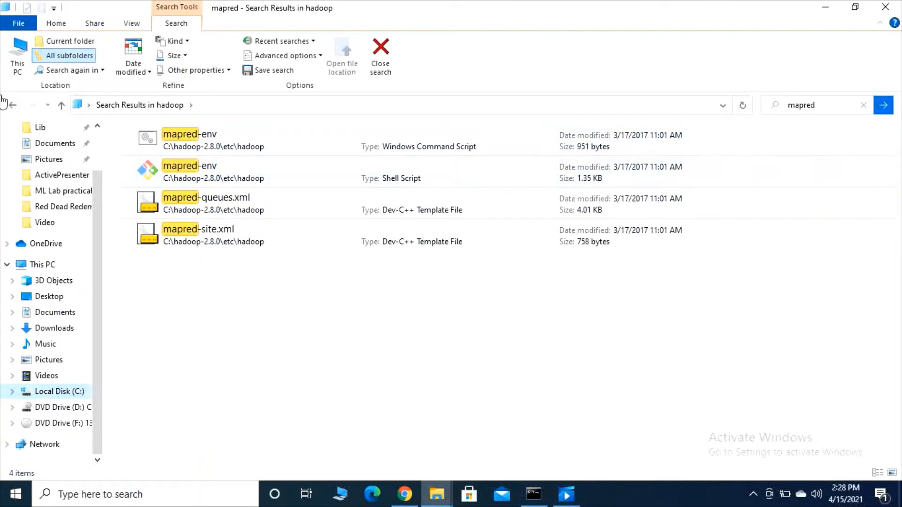
pyautogui.click(186, 235)
pyautogui.rightClick(186, 235)
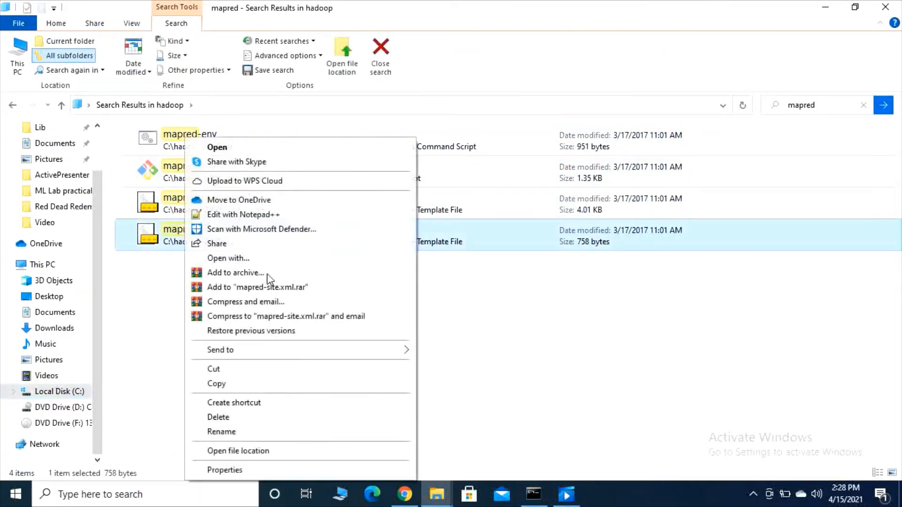
pyautogui.click(212, 215)
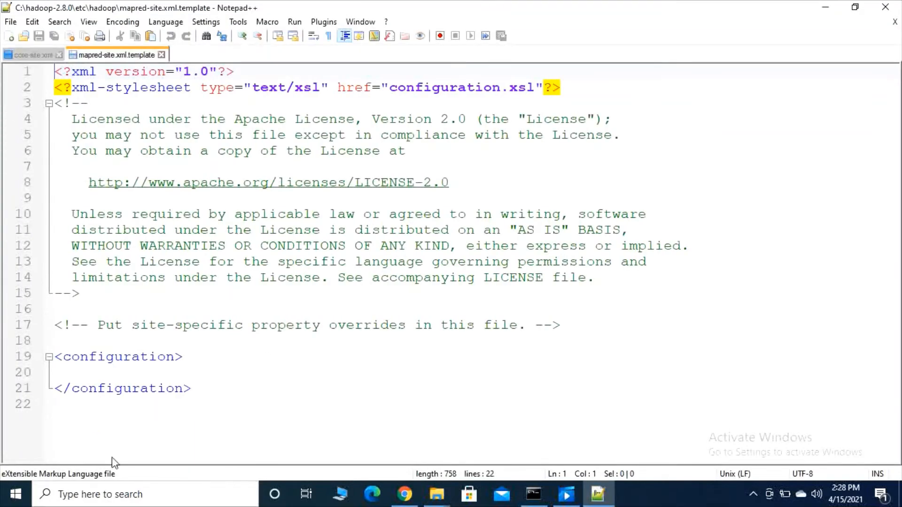
# Paste the mapreduce.framework.name property with the value yarn between the configuration tags of mapred-site.xml.template.
pyautogui.click(201, 386)
pyautogui.click(192, 368)
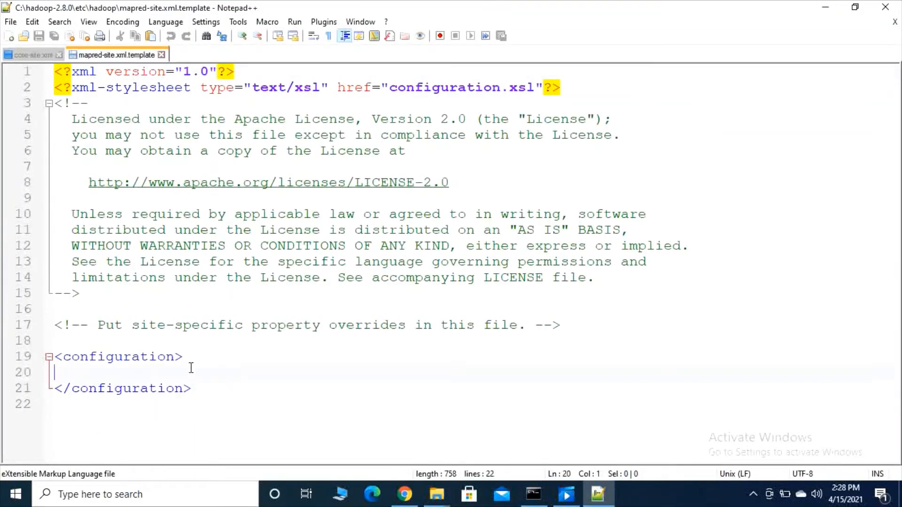
pyautogui.hotkey('ctrl', 'v')
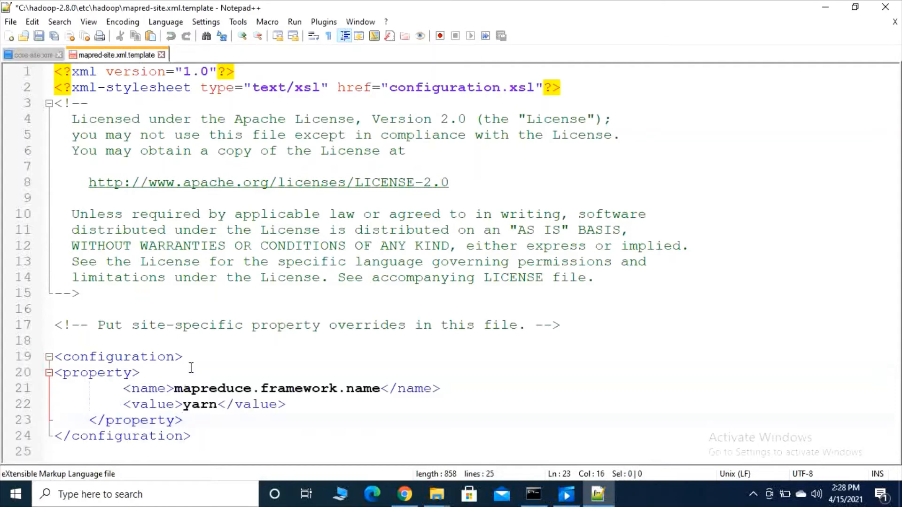
# Indent the opening property tag inside the configuration block of mapred-site.xml.template and save the file.
pyautogui.click(56, 371)
pyautogui.press('Tab')
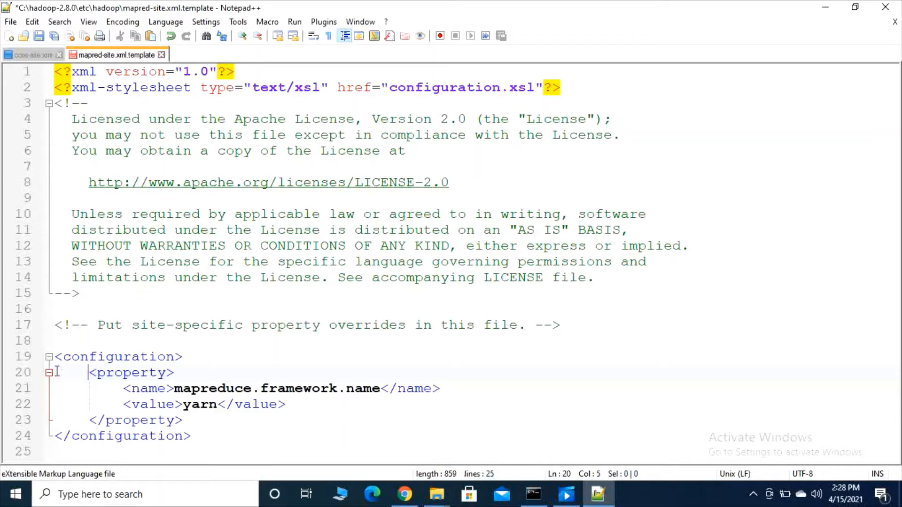
pyautogui.hotkey('ctrl', 's')
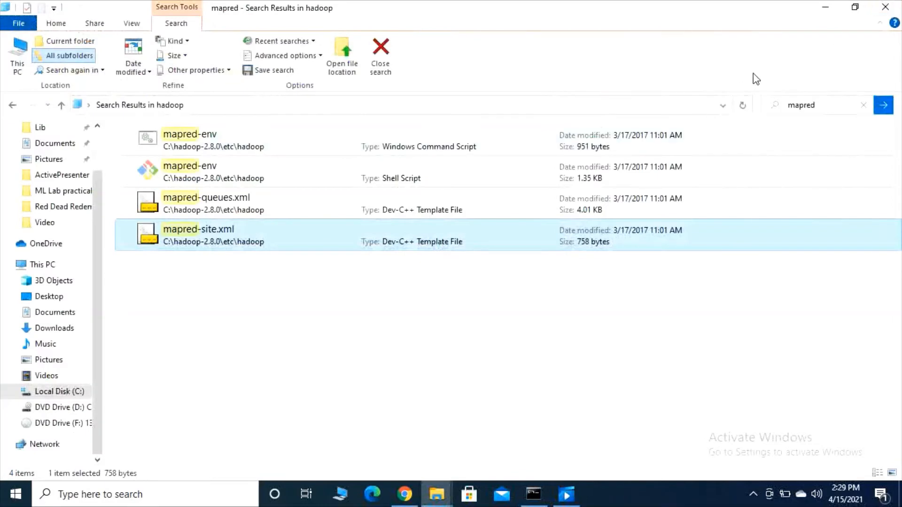
# Go back from the search results to the hadoop-2.8.0 folder and create a new folder named data there.
pyautogui.click(13, 106)
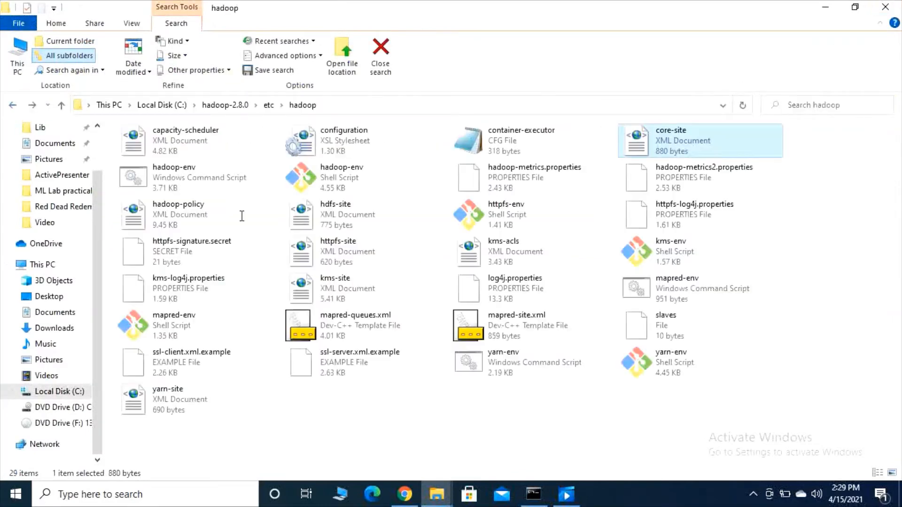
pyautogui.click(13, 105)
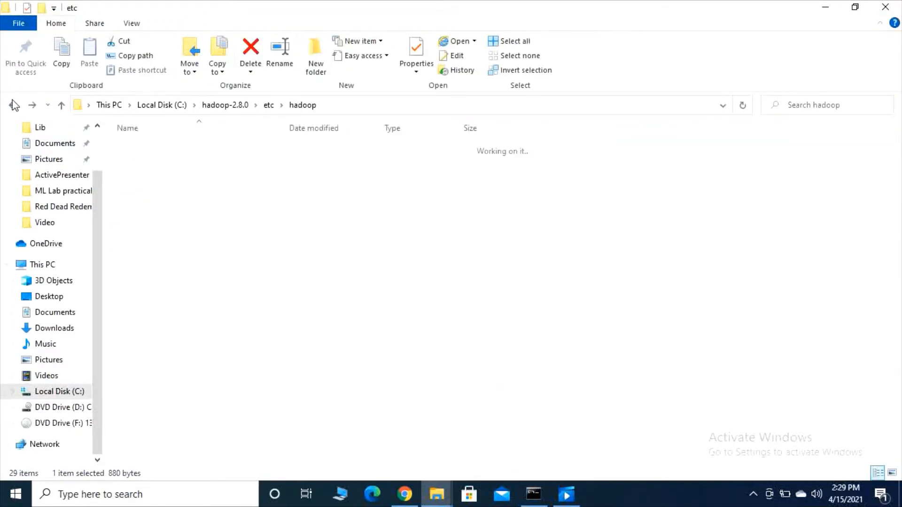
pyautogui.click(13, 105)
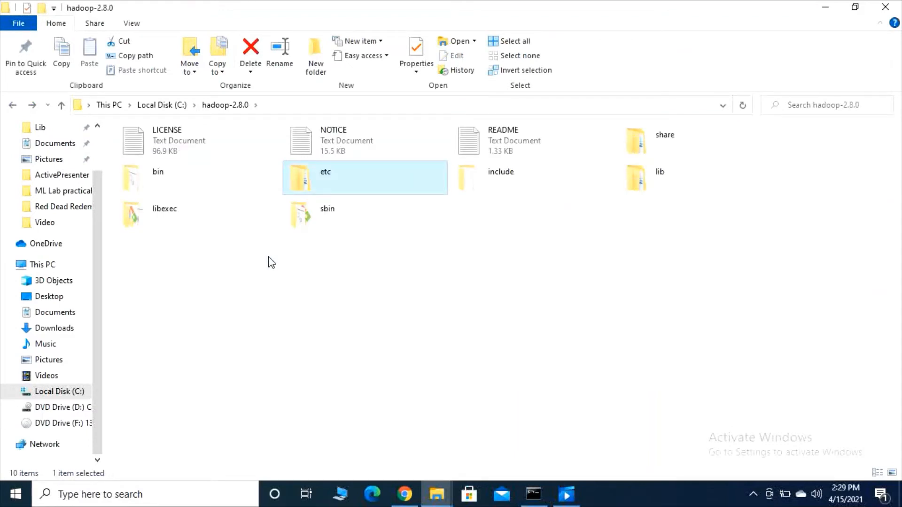
pyautogui.click(388, 233)
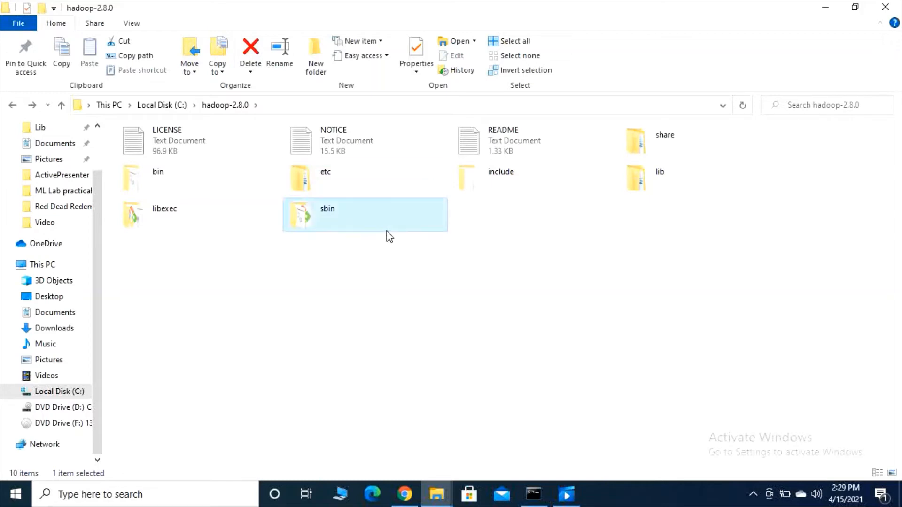
pyautogui.rightClick(388, 234)
pyautogui.rightClick(275, 284)
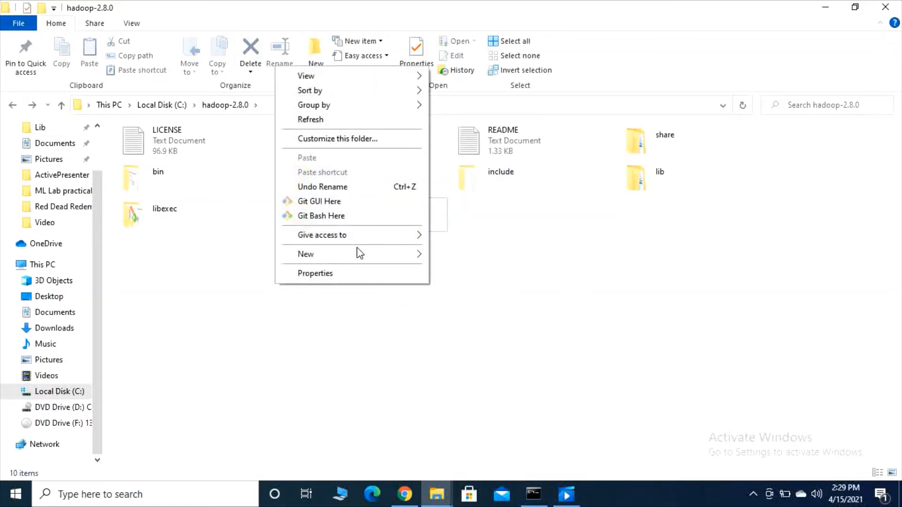
pyautogui.moveTo(360, 254)
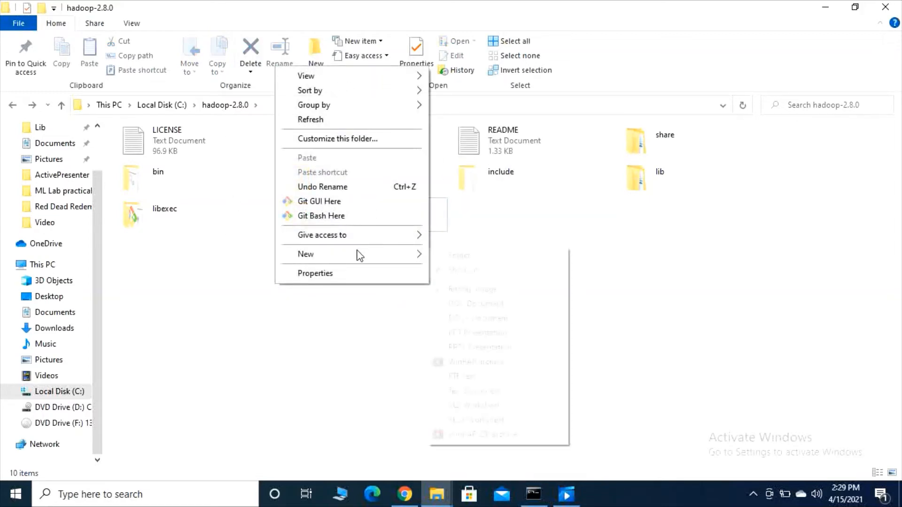
pyautogui.click(457, 256)
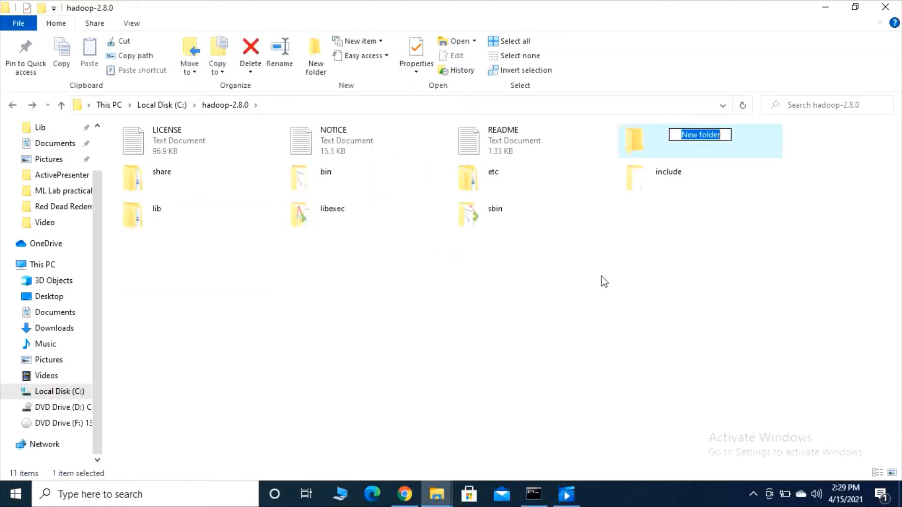
pyautogui.hotkey('alt', 'Up')
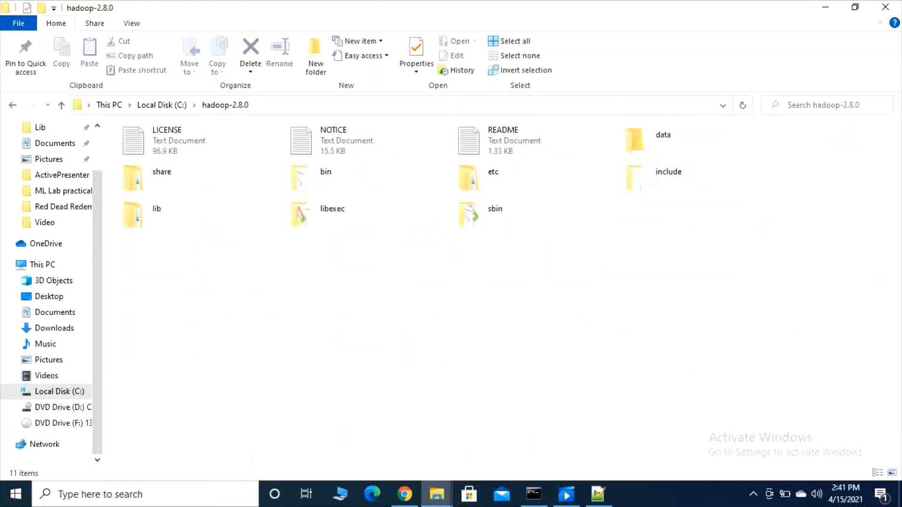
# Open the data folder and create a subfolder named datanode in it.
pyautogui.doubleClick(648, 147)
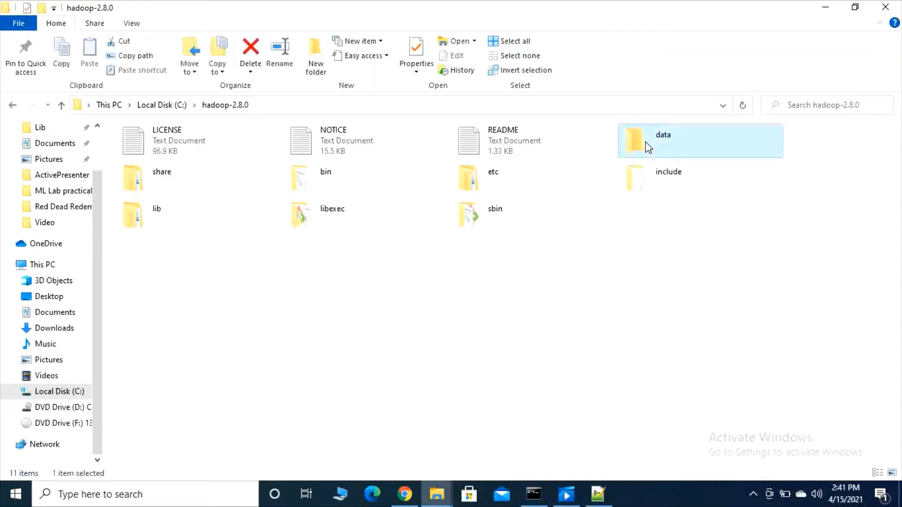
pyautogui.rightClick(250, 207)
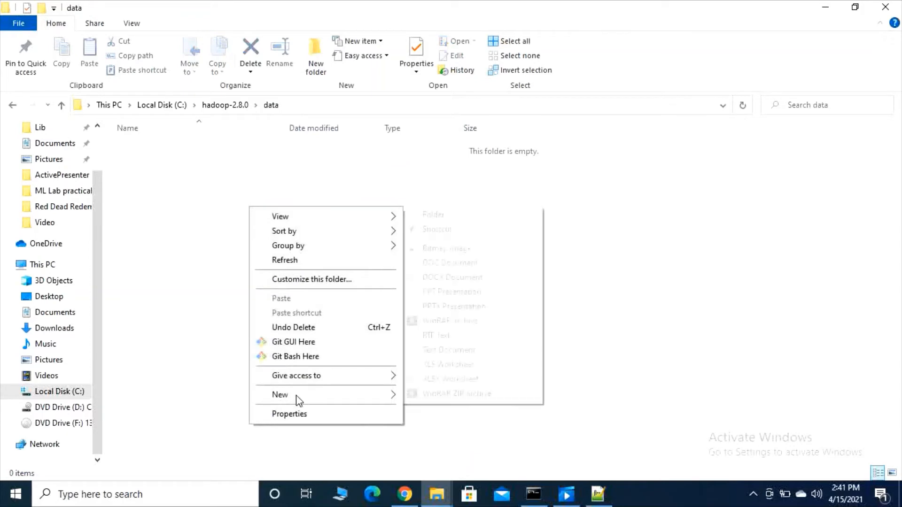
pyautogui.moveTo(298, 395)
pyautogui.click(454, 217)
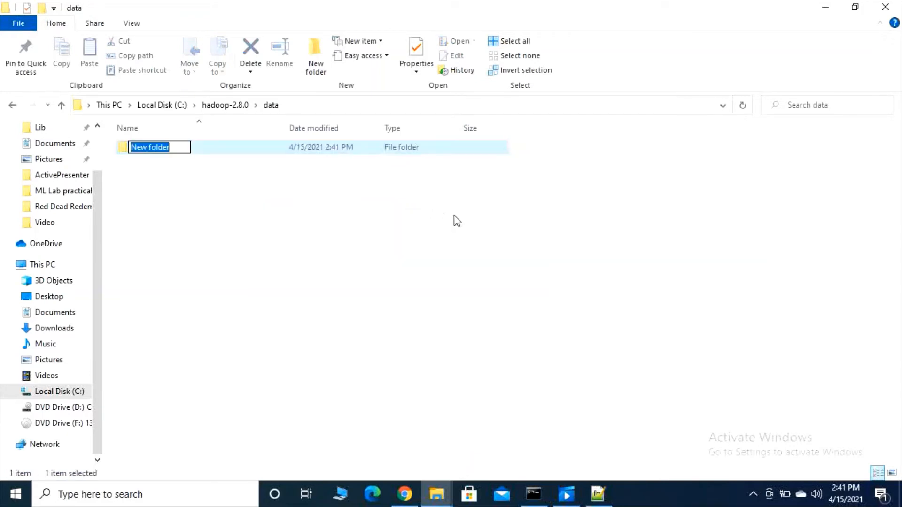
pyautogui.write('datanode')
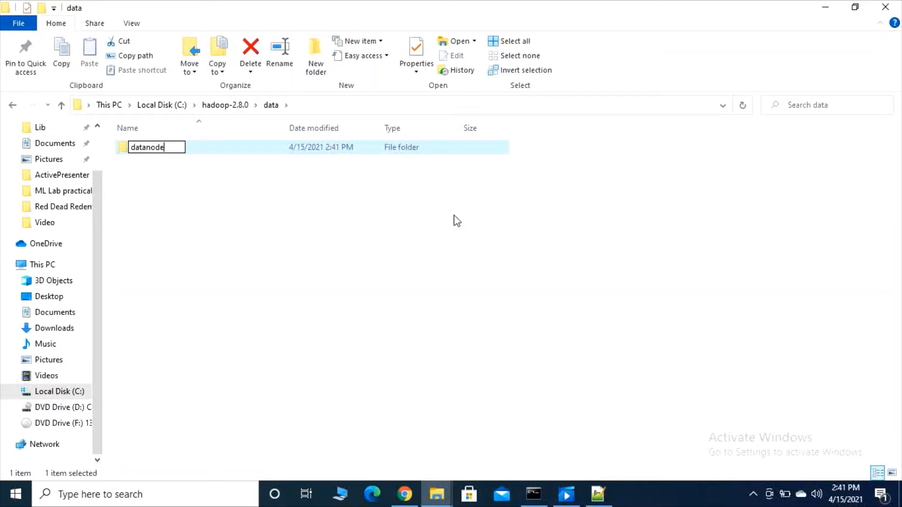
pyautogui.press('Return')
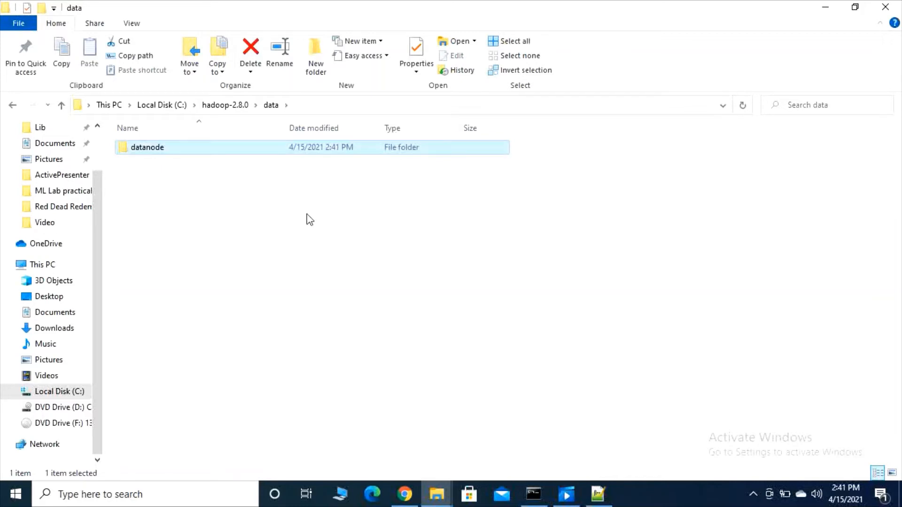
# Create a second subfolder named namenode in the data folder, beside datanode.
pyautogui.rightClick(285, 215)
pyautogui.moveTo(334, 403)
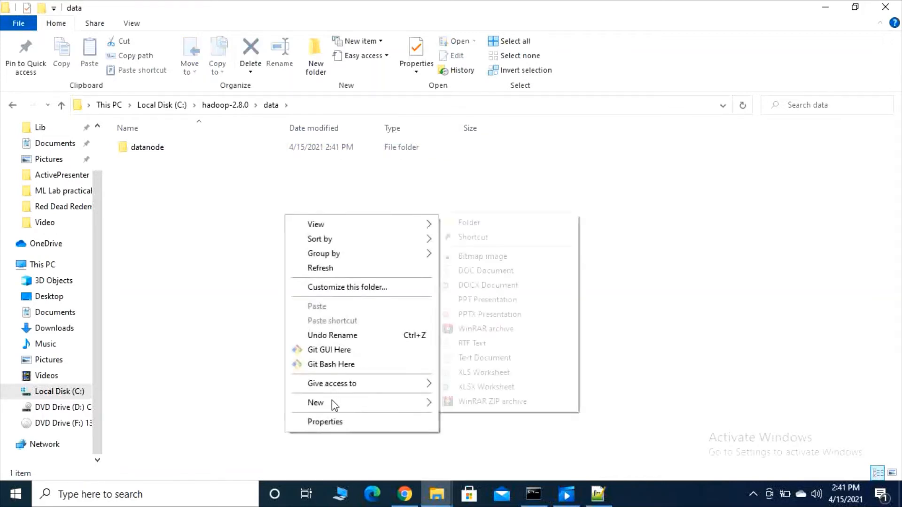
pyautogui.click(501, 223)
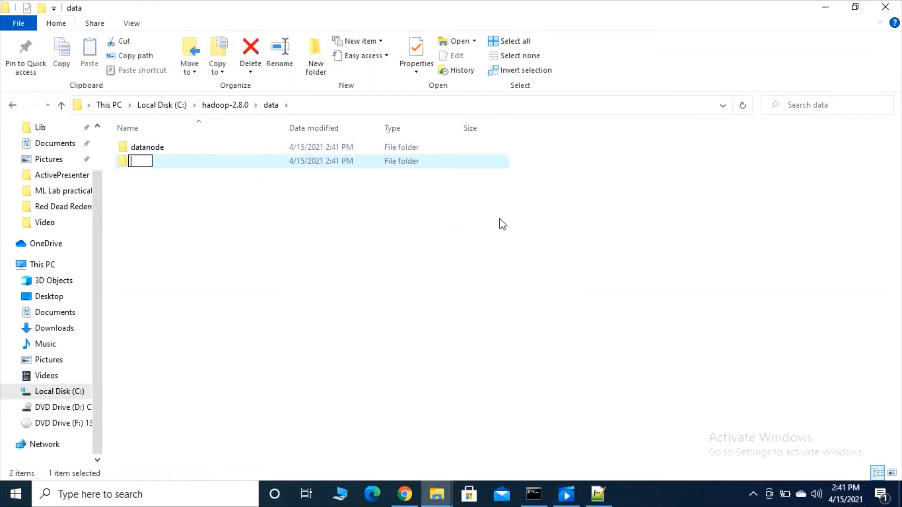
pyautogui.write('namenode')
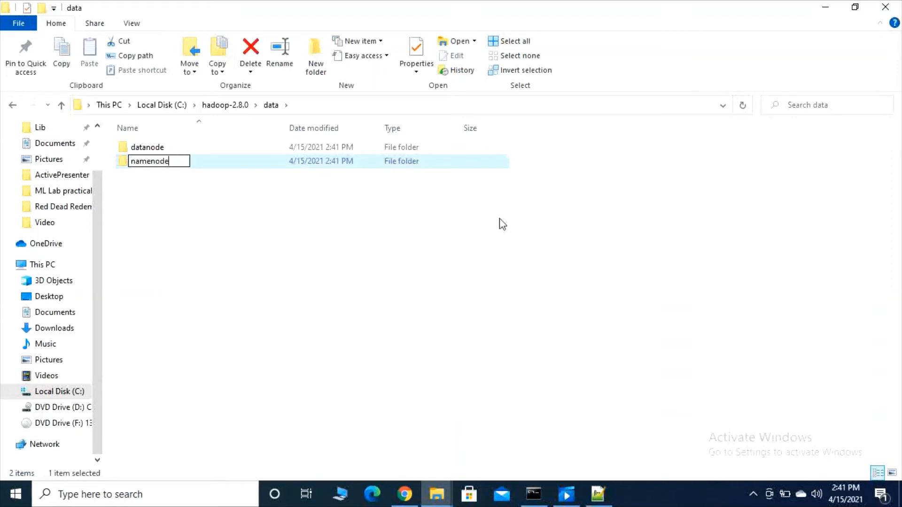
pyautogui.press('Return')
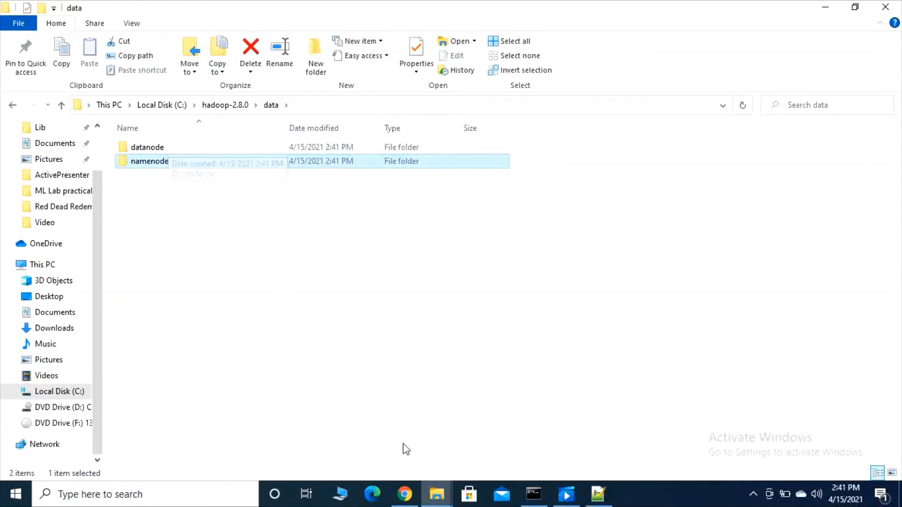
# Switch to the Hadoop documentation in Chrome, find the etc/hadoop/hdfs-site.xml configuration and copy its dfs.replication property block.
pyautogui.click(404, 493)
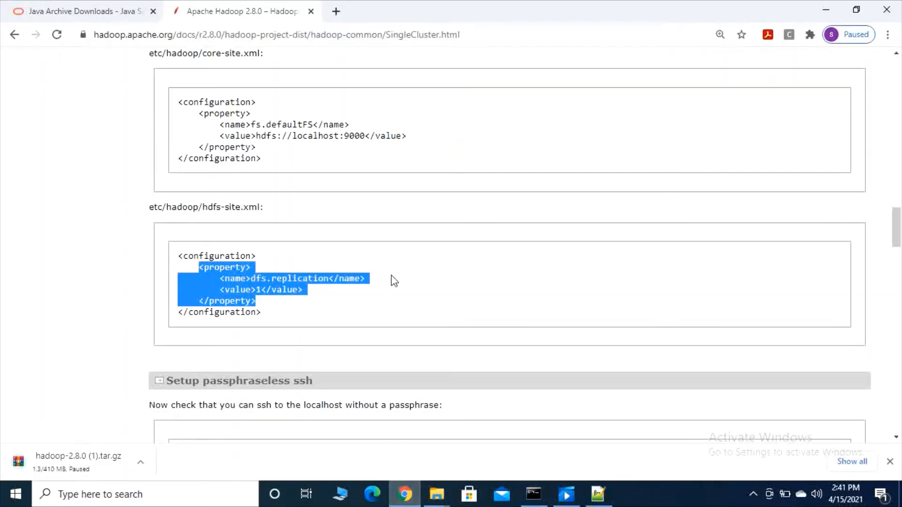
pyautogui.scroll(15, 393, 280)
pyautogui.scroll(-15, 464, 245)
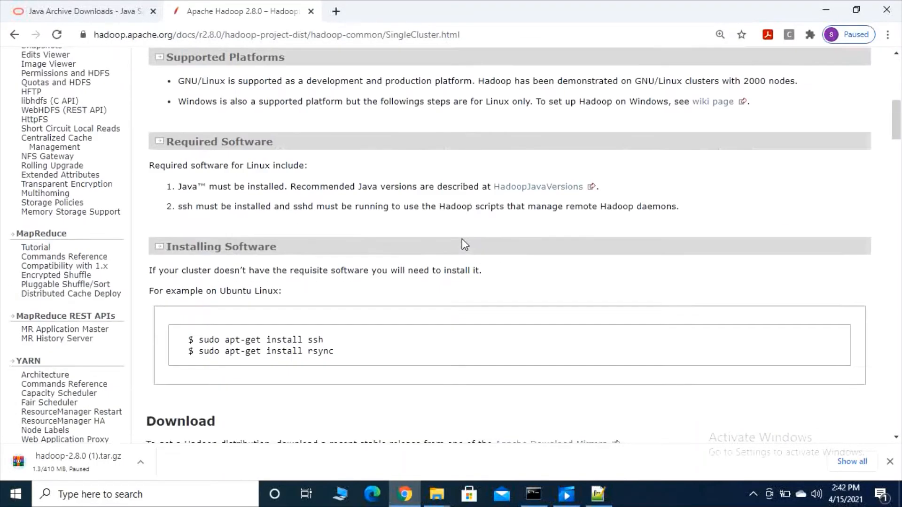
pyautogui.scroll(-20, 464, 245)
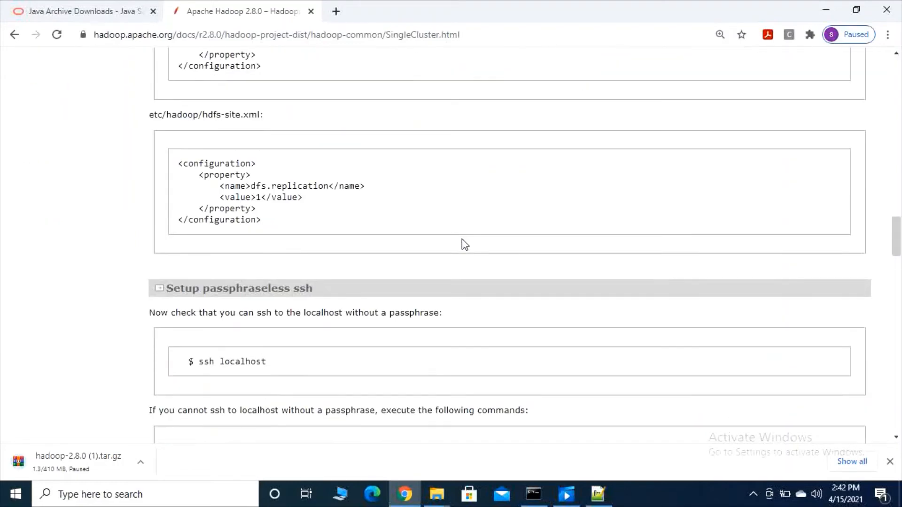
pyautogui.scroll(1, 312, 191)
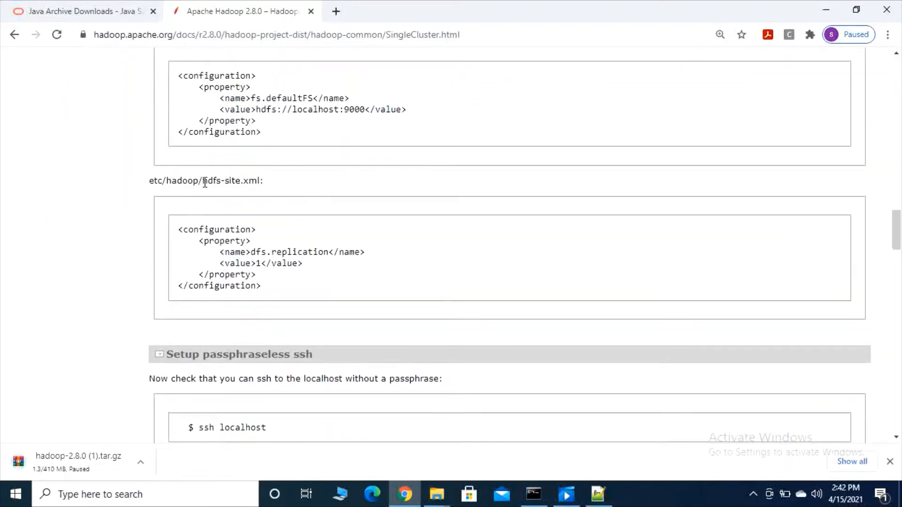
pyautogui.press('Home')
pyautogui.scroll(-20, 207, 183)
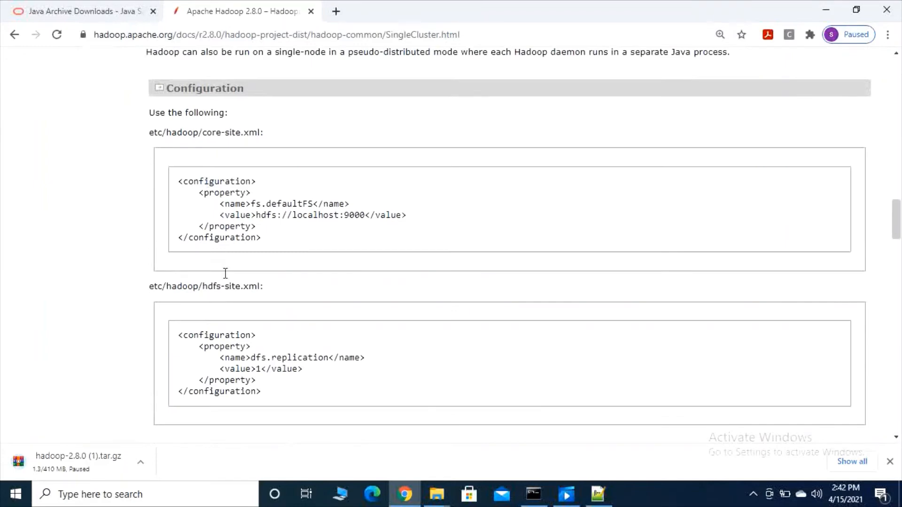
pyautogui.scroll(-5, 228, 282)
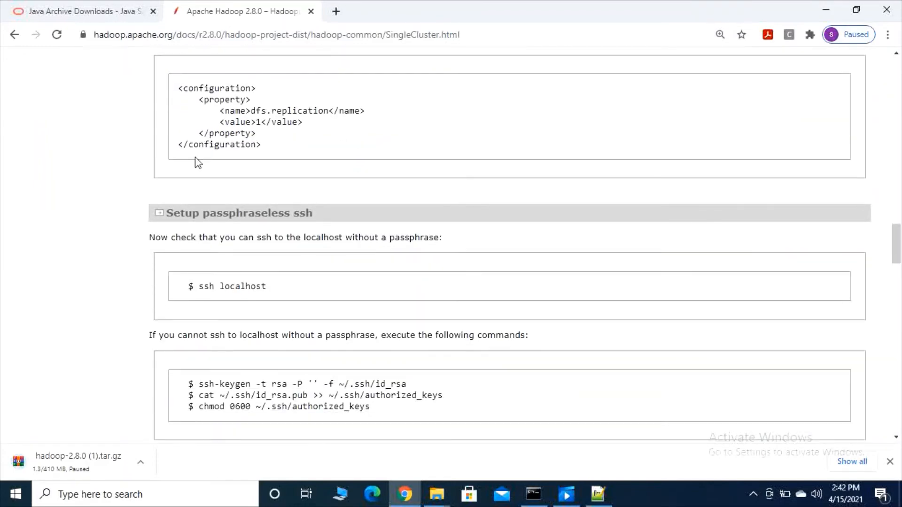
pyautogui.moveTo(199, 99); pyautogui.dragTo(264, 137)
pyautogui.hotkey('ctrl', 'c')
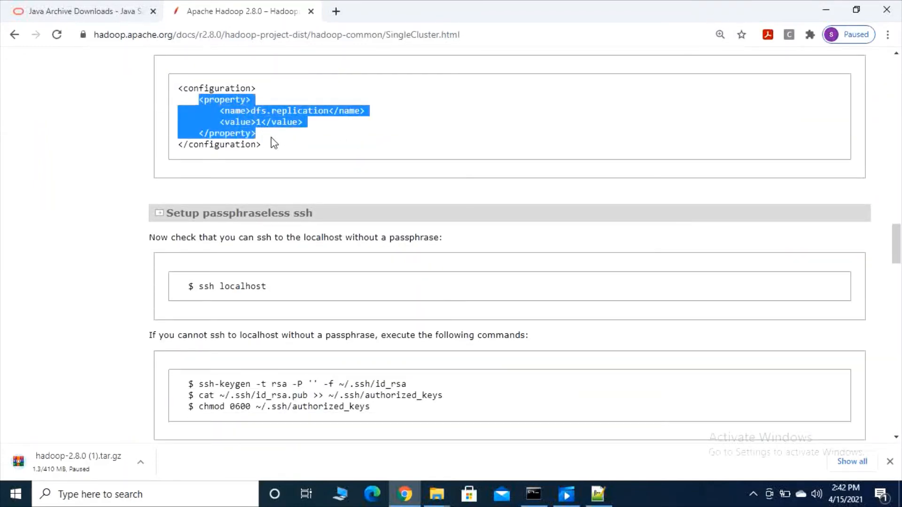
pyautogui.scroll(3, 274, 143)
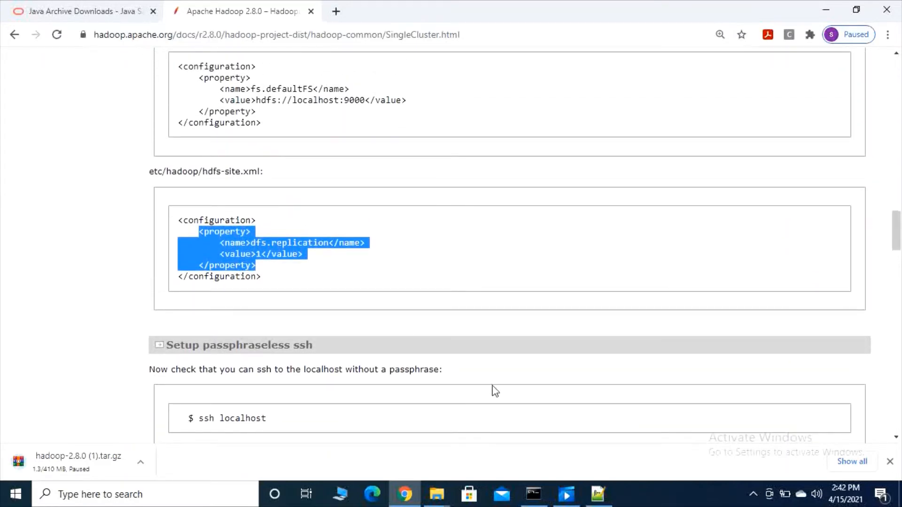
# Switch to the File Explorer window showing the data folder and go to the etc\hadoop folder of hadoop-2.8.0.
pyautogui.click(435, 496)
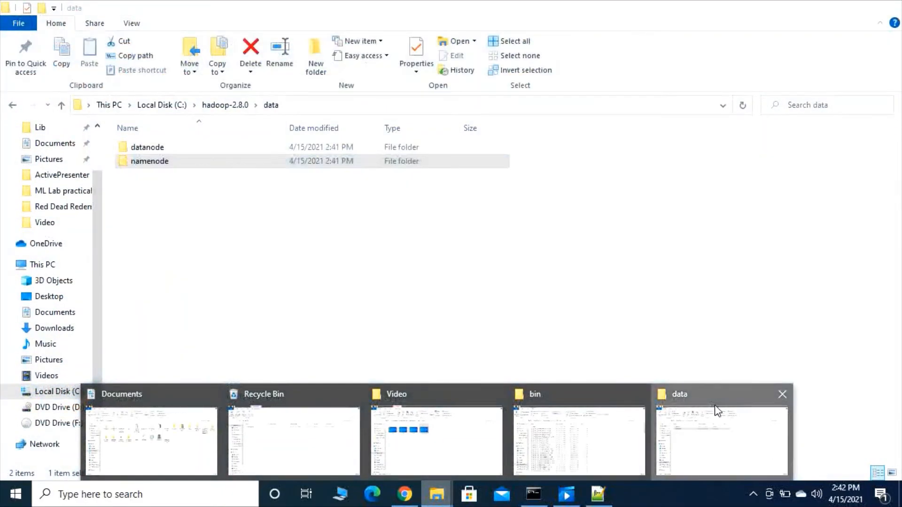
pyautogui.click(715, 408)
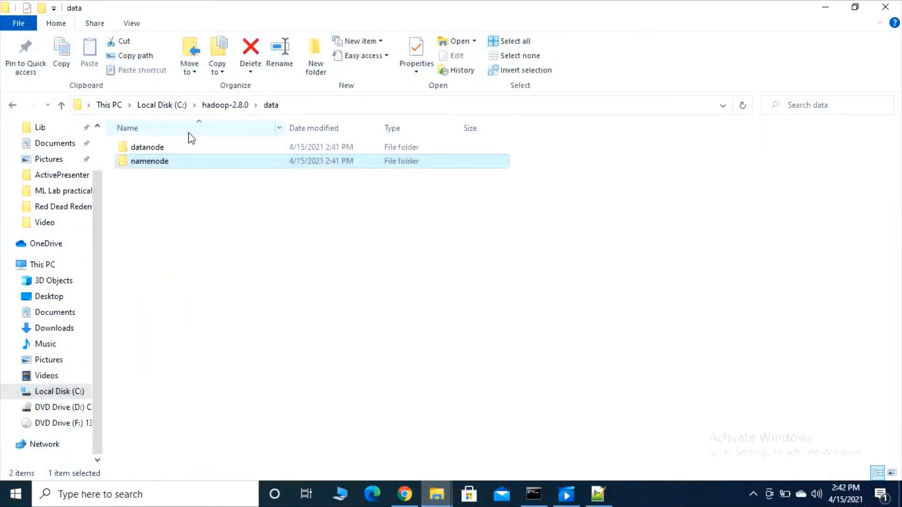
pyautogui.click(13, 105)
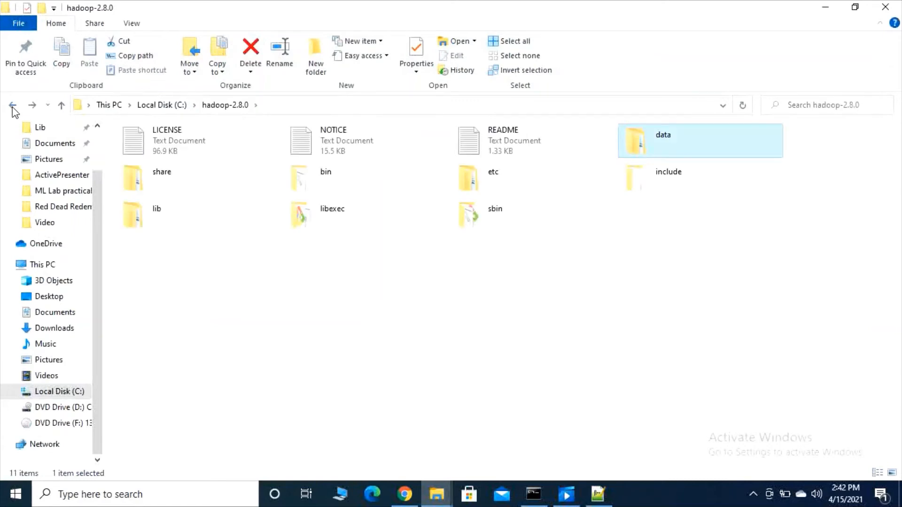
pyautogui.doubleClick(484, 187)
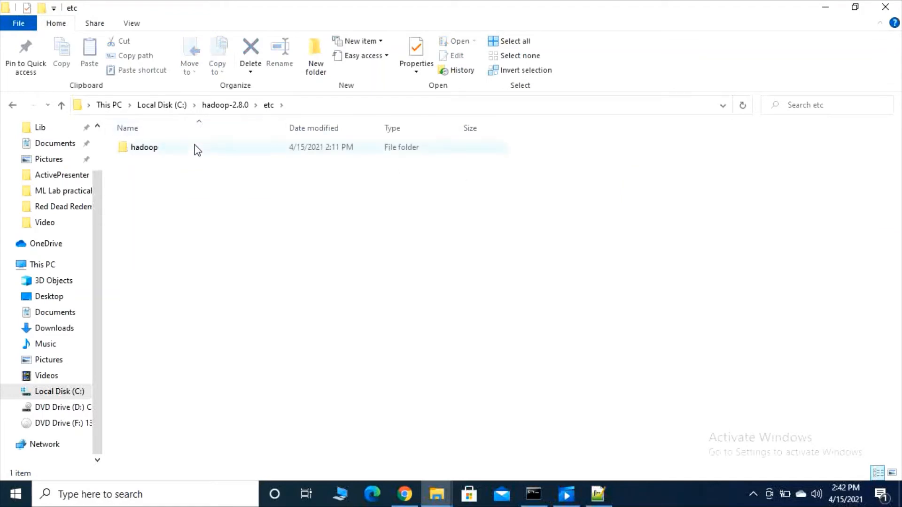
pyautogui.doubleClick(198, 149)
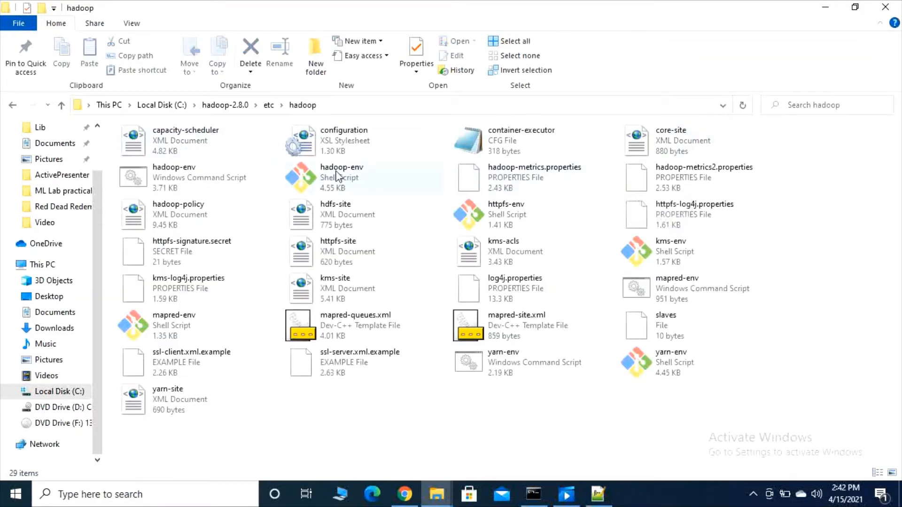
# Open hdfs-site.xml in Notepad++ and paste the dfs.replication property with the value 1 between its configuration tags.
pyautogui.rightClick(337, 216)
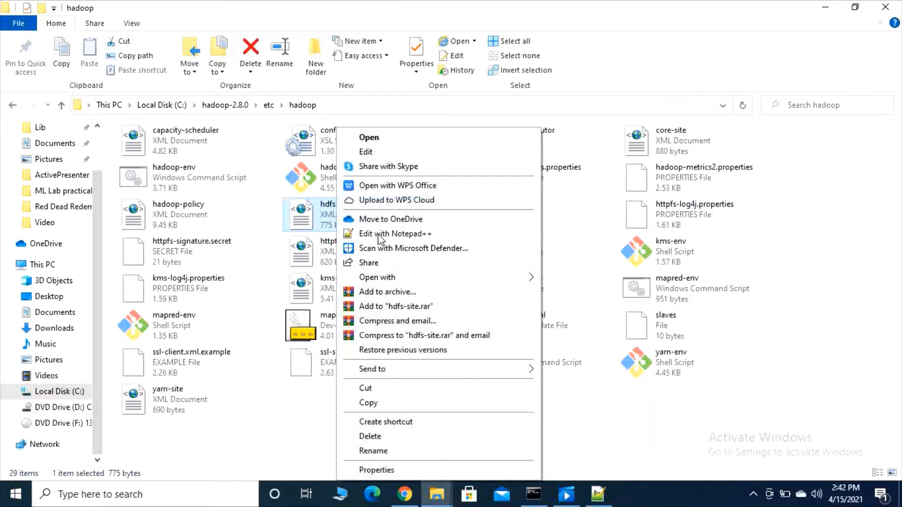
pyautogui.click(381, 234)
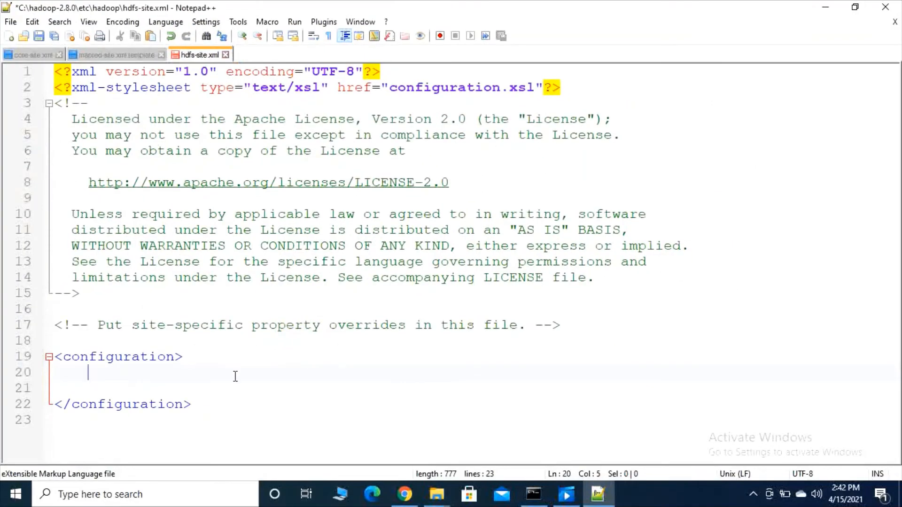
pyautogui.hotkey('ctrl', 'v')
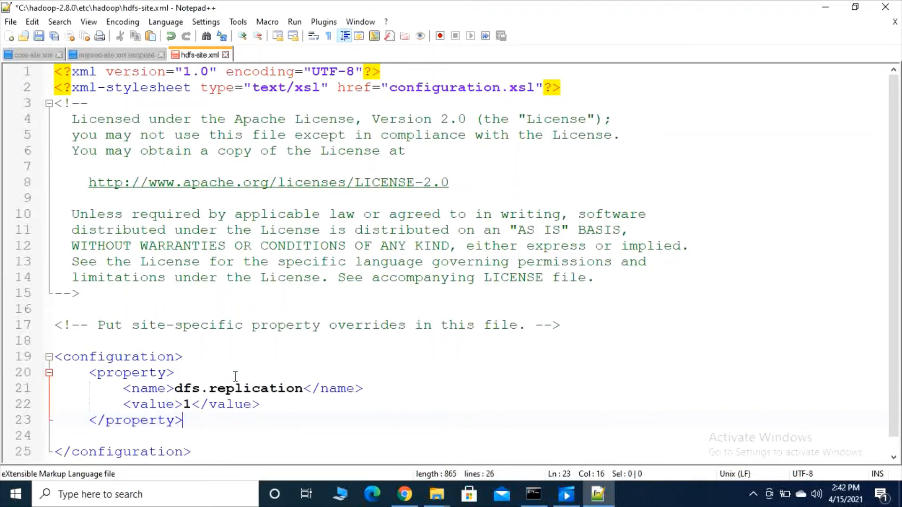
# Add an opening <property> tag on a new line below the dfs.replication property block.
pyautogui.scroll(-1, 236, 376)
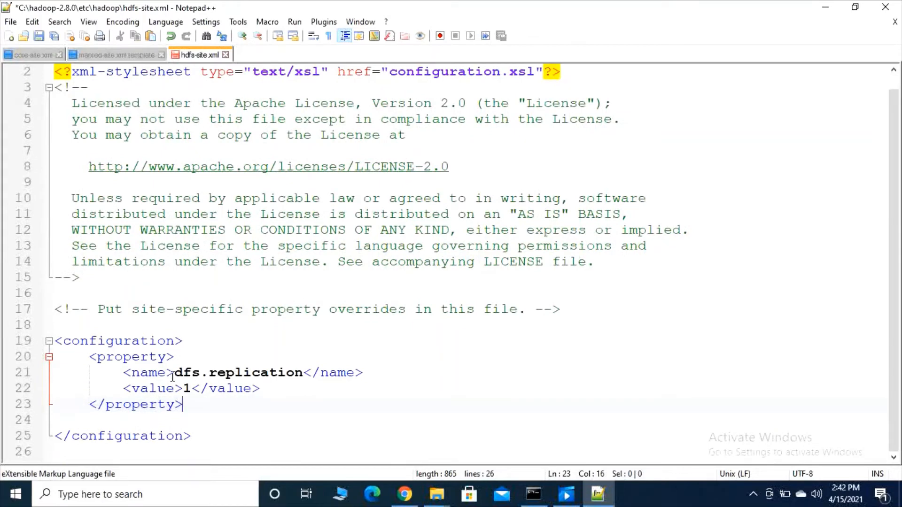
pyautogui.click(187, 388)
pyautogui.hotkey('shift', 'Right')
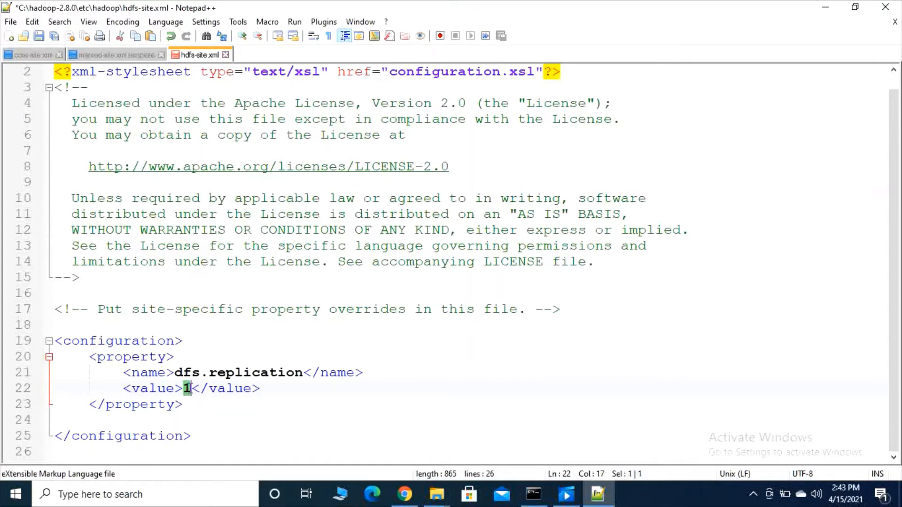
pyautogui.click(190, 404)
pyautogui.press('Return')
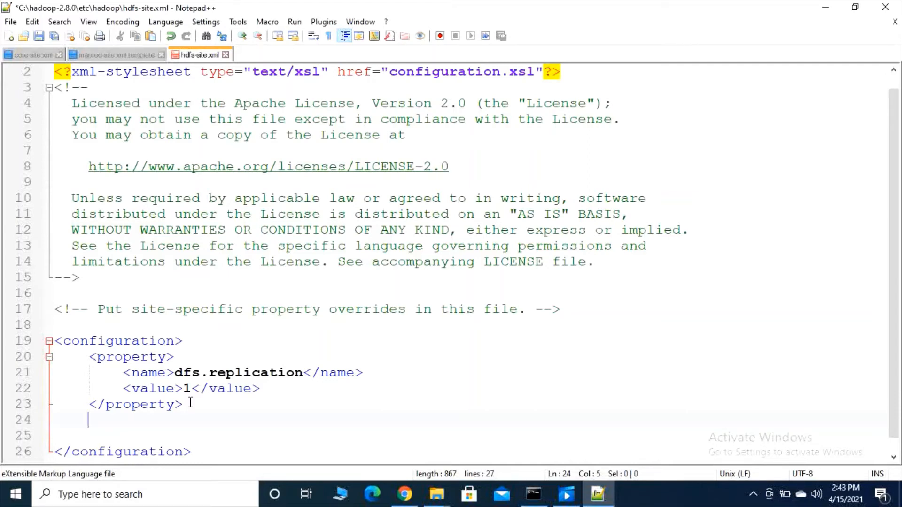
pyautogui.write('<')
pyautogui.press('BackSpace')
pyautogui.write('<prop')
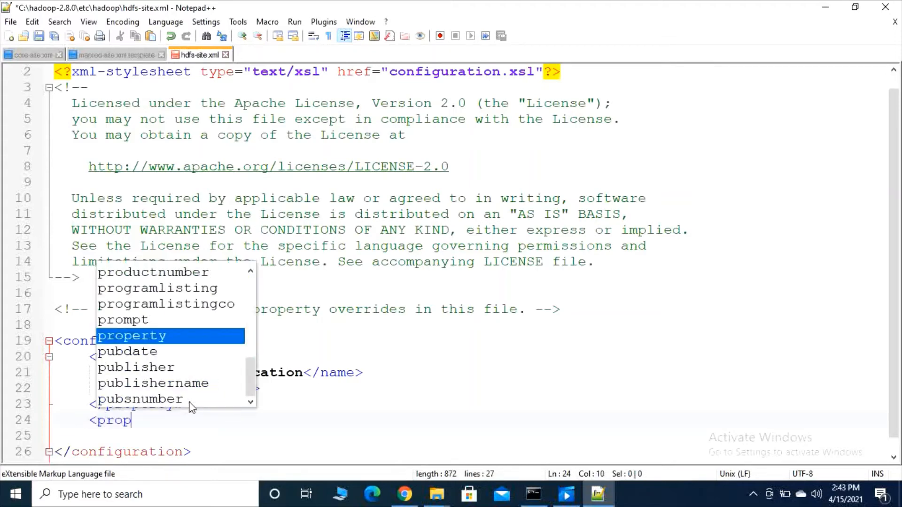
pyautogui.write('erty>')
pyautogui.press('Return')
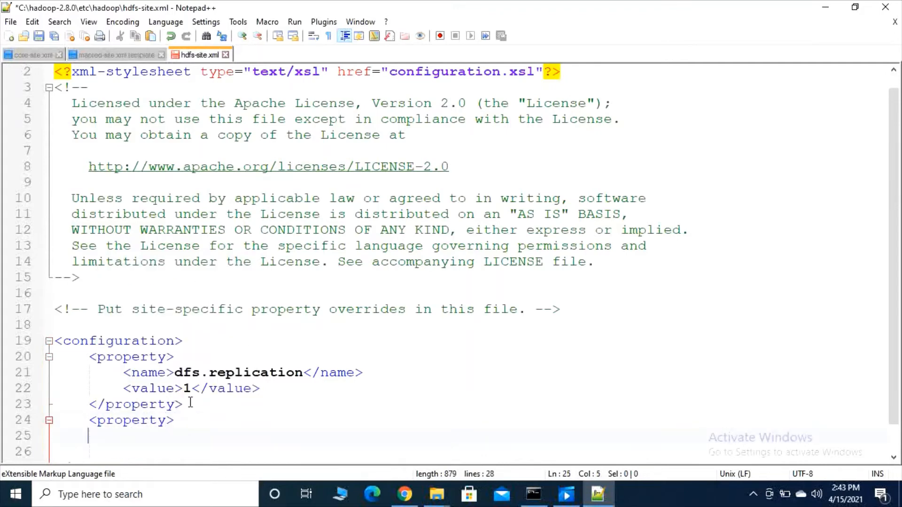
# Close the new property block with a </property> tag on the following line.
pyautogui.scroll(-1, 190, 403)
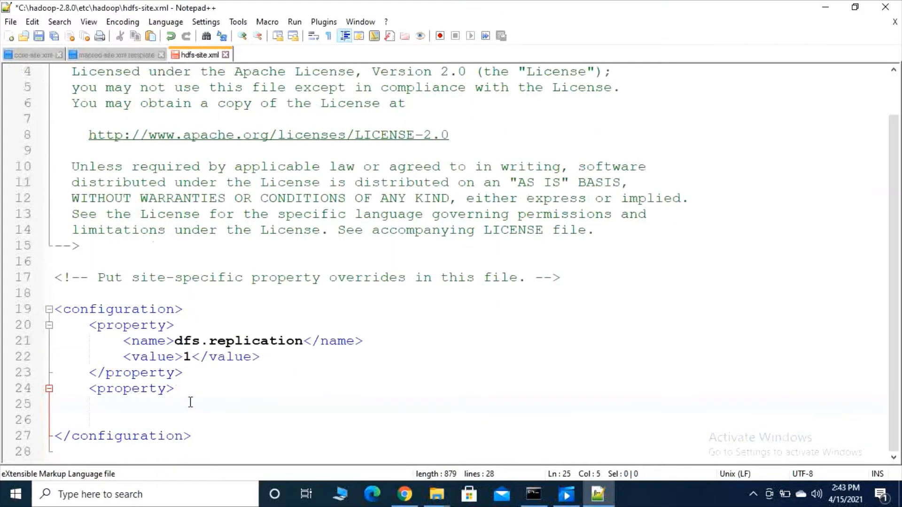
pyautogui.write('M')
pyautogui.press('BackSpace')
pyautogui.write('<proper')
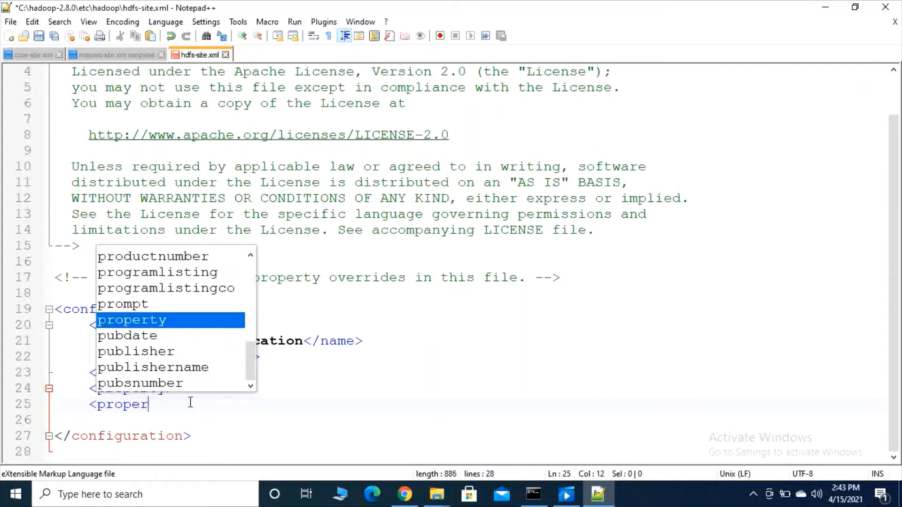
pyautogui.write('ty>')
pyautogui.press('Left')
pyautogui.press('Left')
pyautogui.press('Left')
pyautogui.press('Left')
pyautogui.press('Left')
pyautogui.press('Left')
pyautogui.press('Left')
pyautogui.press('Left')
pyautogui.press('Left')
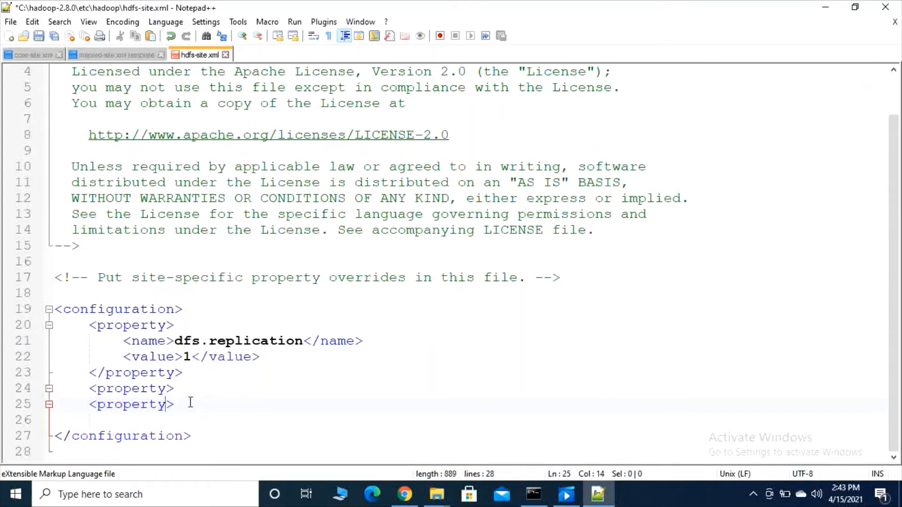
pyautogui.write('/')
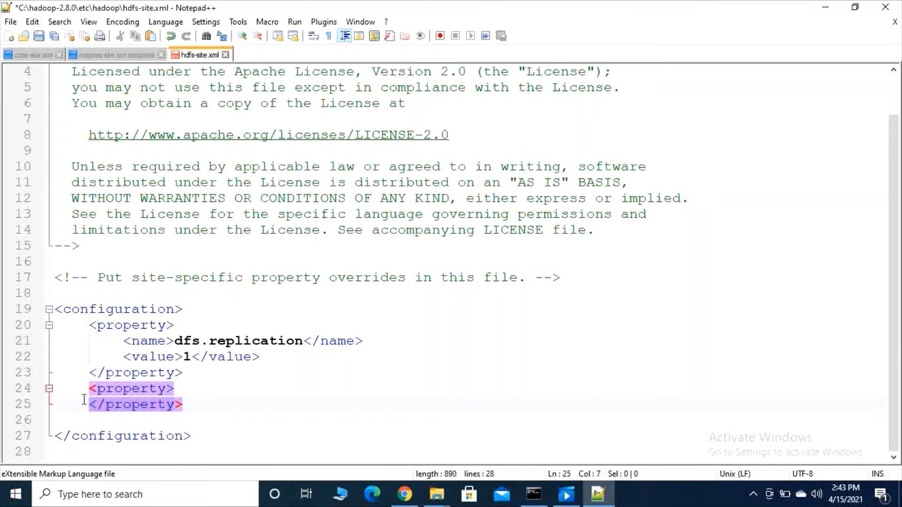
# Duplicate the empty property tag pair directly below itself, before the closing configuration tag.
pyautogui.moveTo(87, 389); pyautogui.dragTo(187, 405)
pyautogui.hotkey('ctrl', 'c')
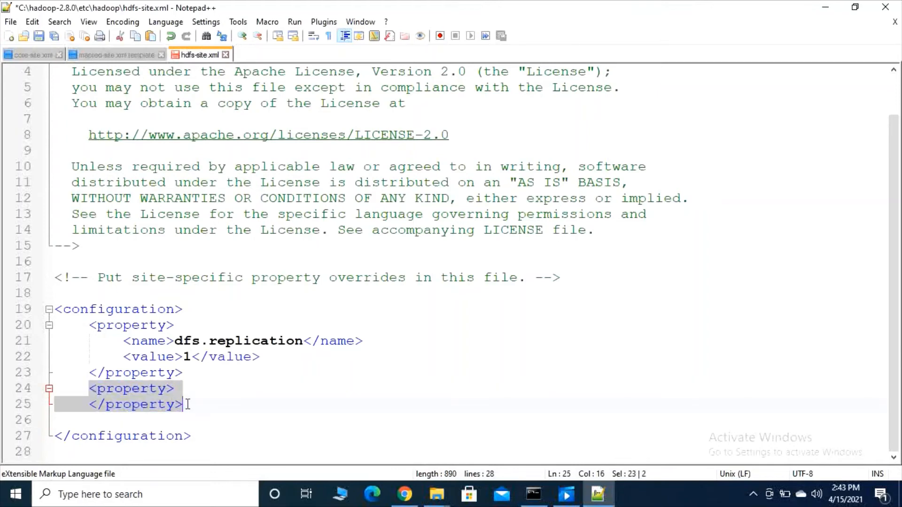
pyautogui.press('Down')
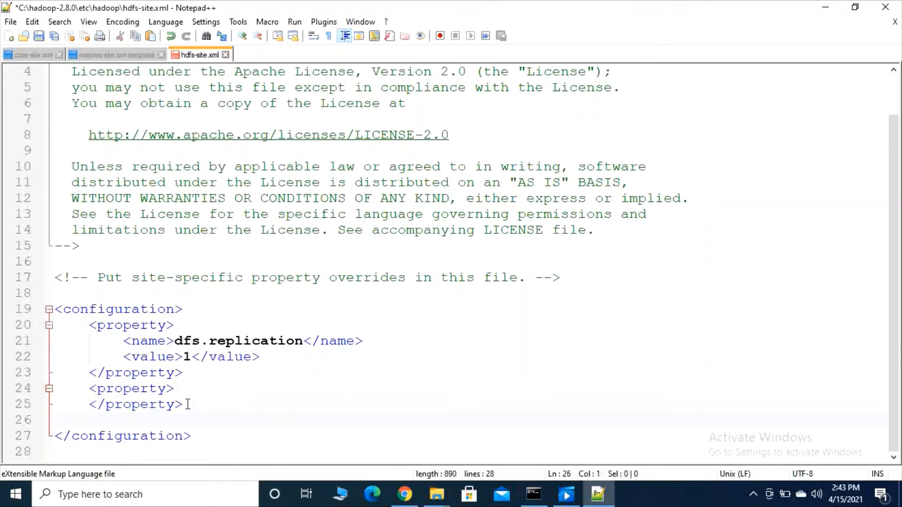
pyautogui.press('Tab')
pyautogui.hotkey('ctrl', 'v')
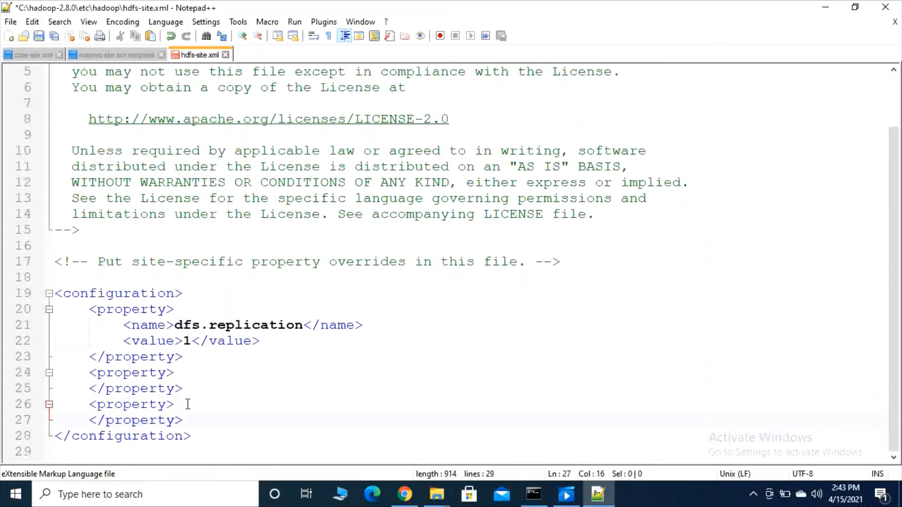
# Insert an empty <name></name> tag pair on an indented line inside the first empty property block.
pyautogui.click(183, 373)
pyautogui.press('Return')
pyautogui.press('Tab')
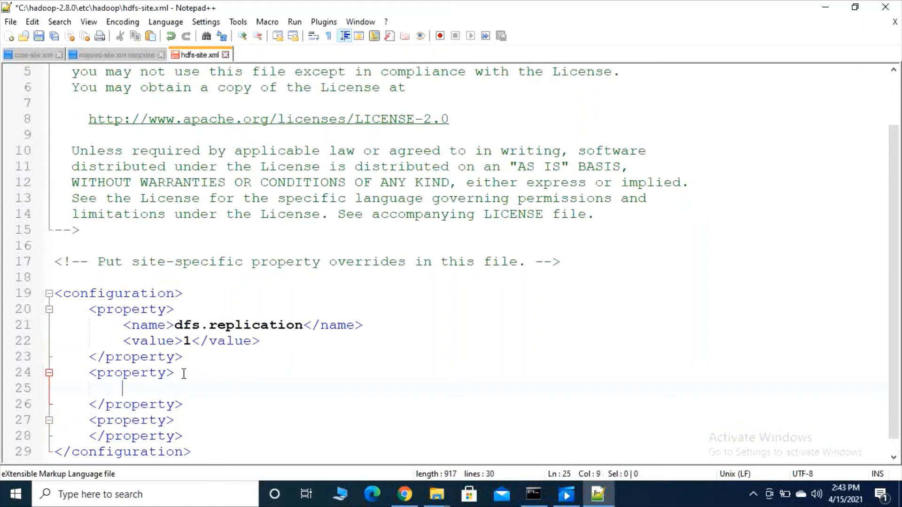
pyautogui.write('<')
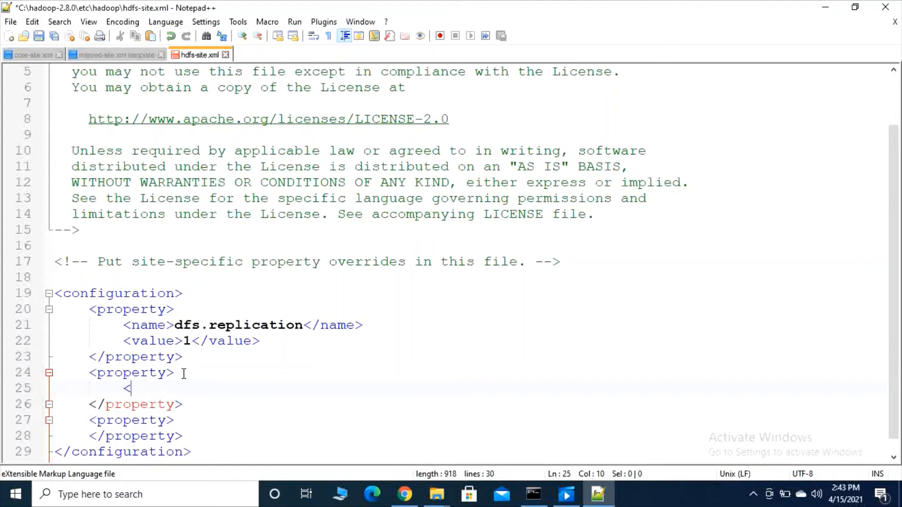
pyautogui.write('N')
pyautogui.press('BackSpace')
pyautogui.write('name > <')
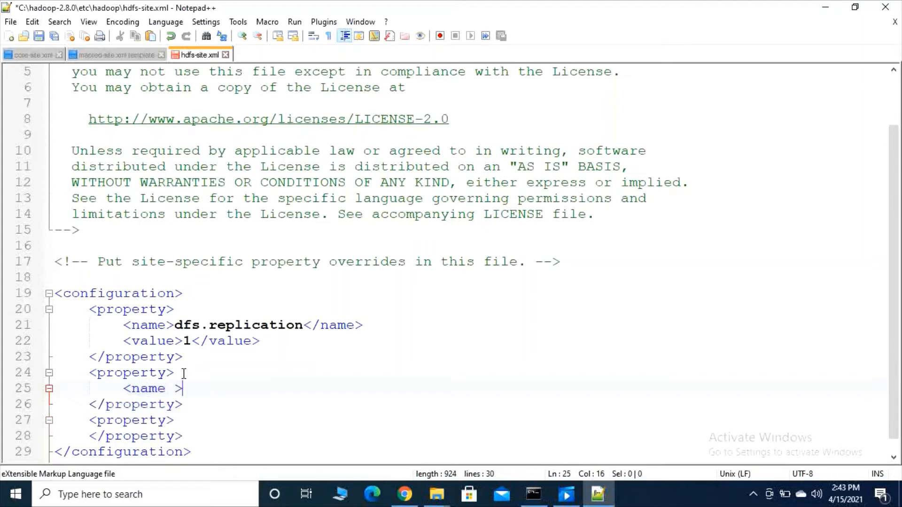
pyautogui.write('/nmae')
pyautogui.press('BackSpace')
pyautogui.press('BackSpace')
pyautogui.press('BackSpace')
pyautogui.write('ame>')
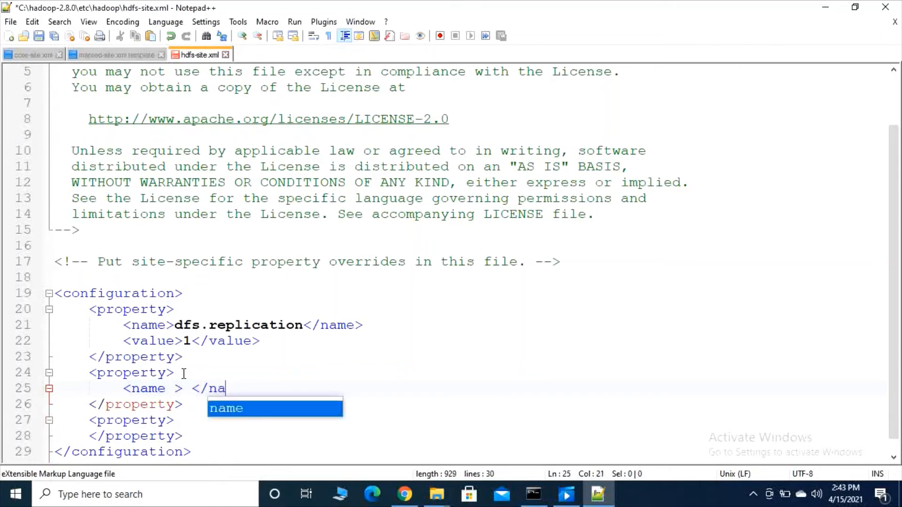
pyautogui.press('Left')
pyautogui.press('Left')
pyautogui.press('Left')
pyautogui.press('Left')
pyautogui.press('Left')
pyautogui.press('Left')
pyautogui.press('Left')
pyautogui.press('Left')
pyautogui.press('Left')
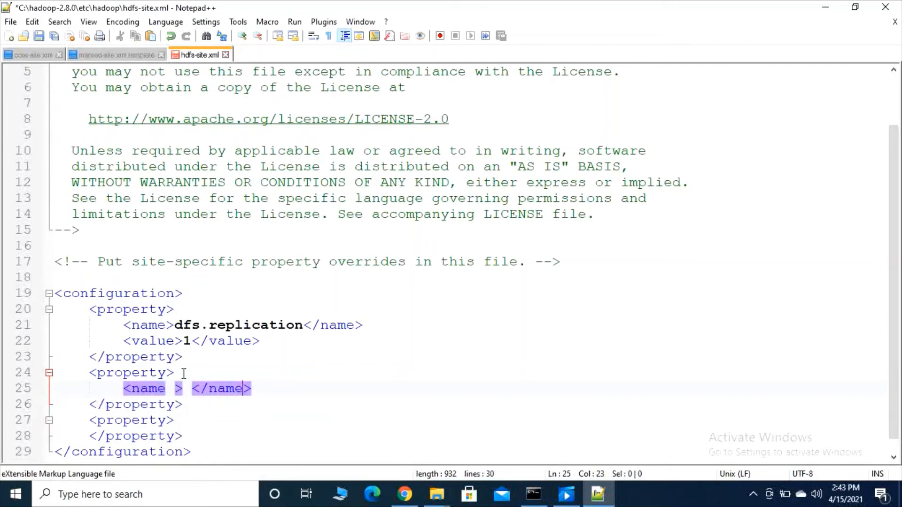
pyautogui.press('BackSpace')
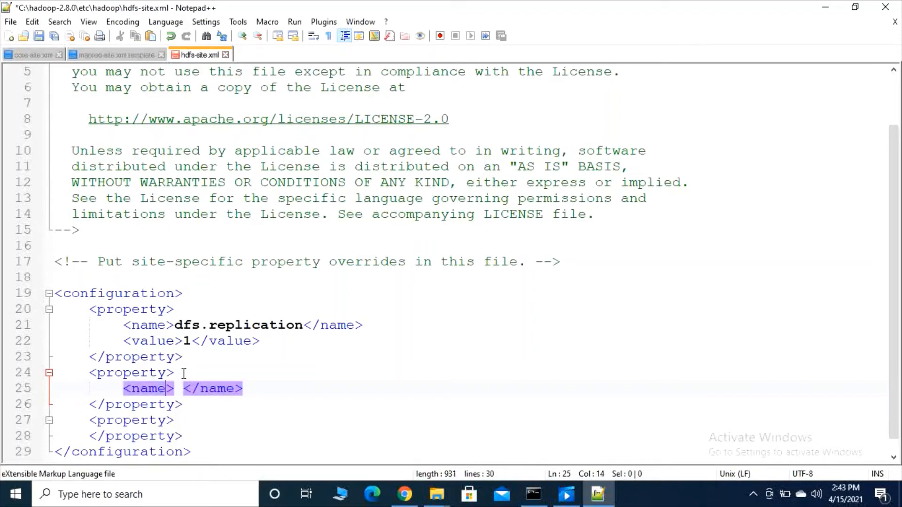
# Enter dfs.namenode.data.dir as the property name between the new name tags.
pyautogui.press('Right')
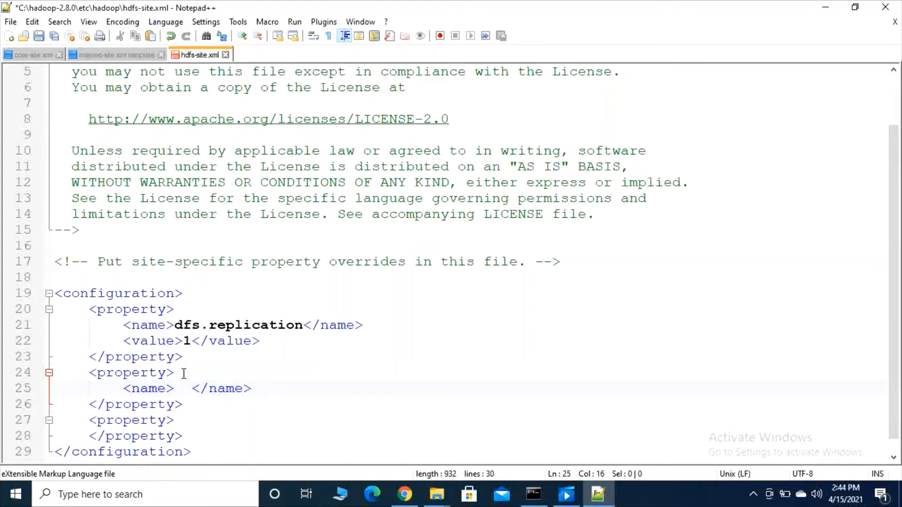
pyautogui.write('dfs,')
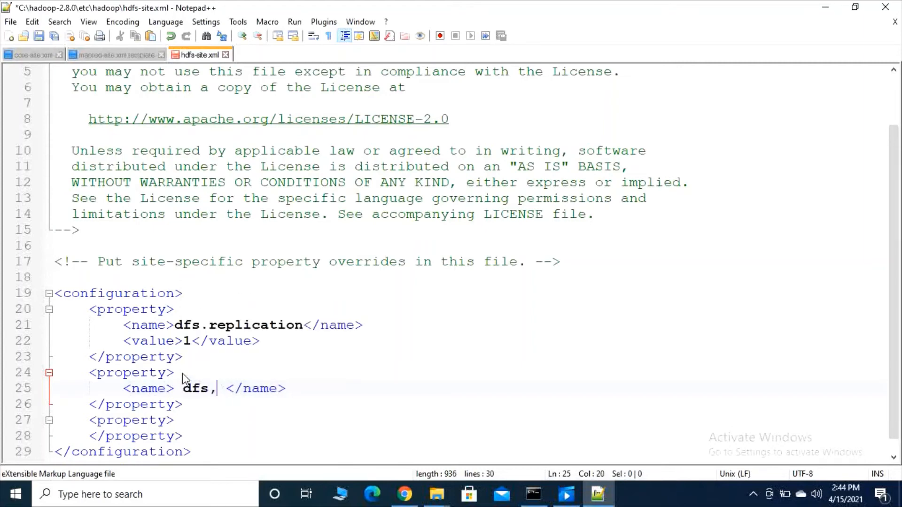
pyautogui.write('bane')
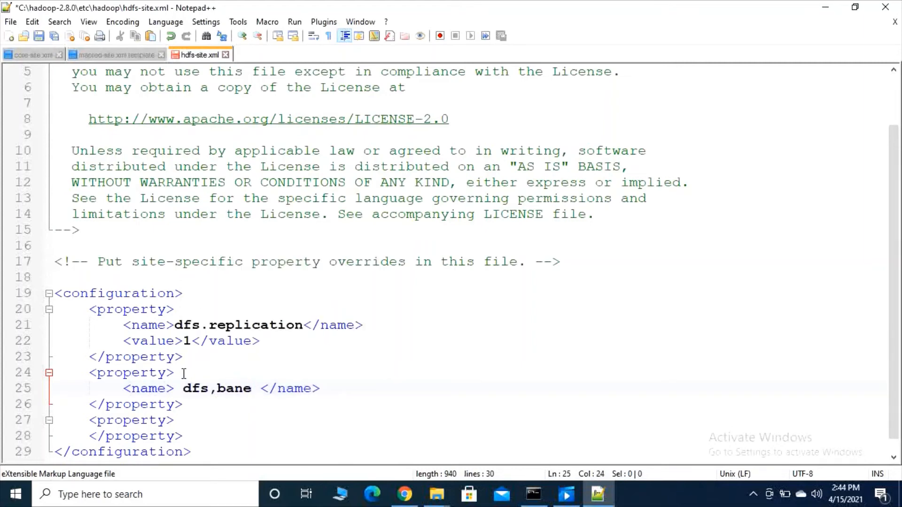
pyautogui.press('BackSpace')
pyautogui.press('BackSpace')
pyautogui.press('BackSpace')
pyautogui.press('BackSpace')
pyautogui.press('BackSpace')
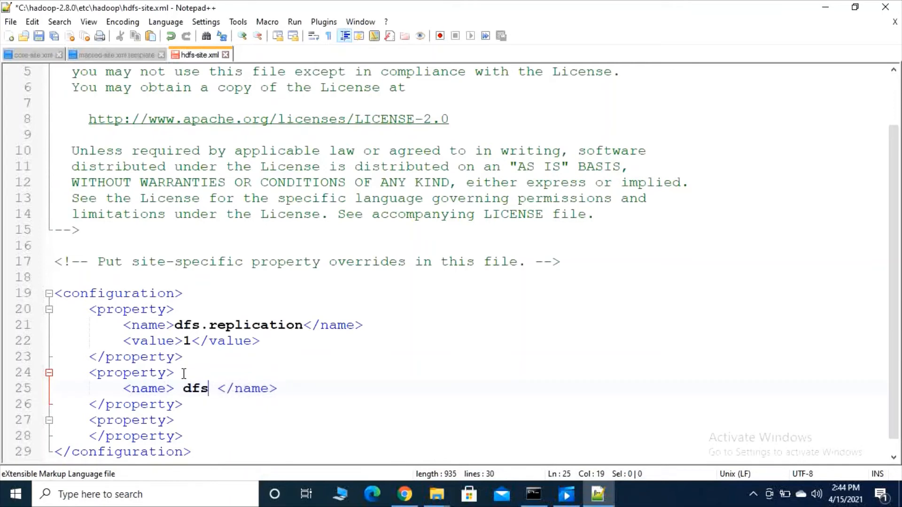
pyautogui.write(',')
pyautogui.press('BackSpace')
pyautogui.write('.namenode')
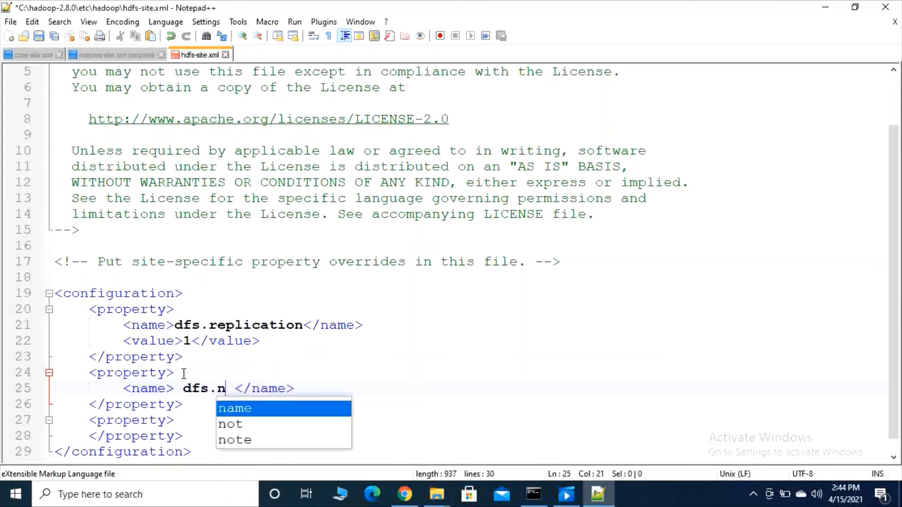
pyautogui.write('.data.')
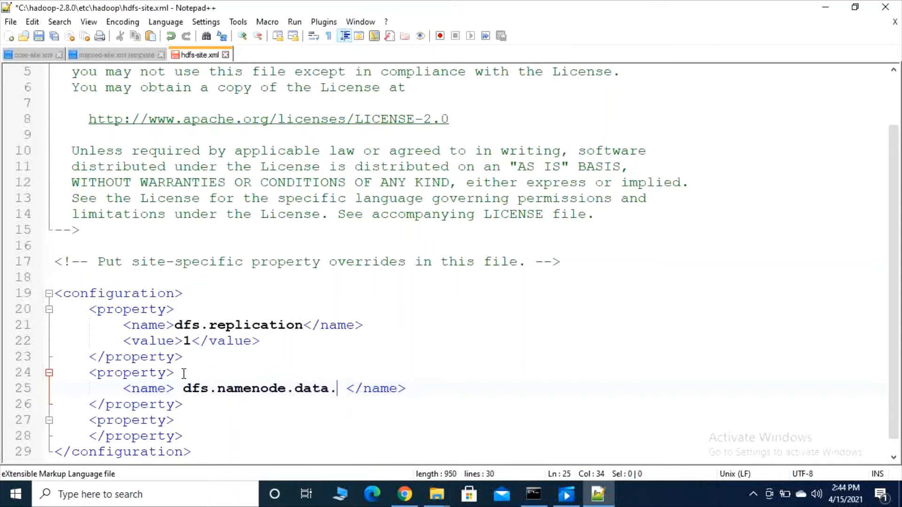
pyautogui.write('dir')
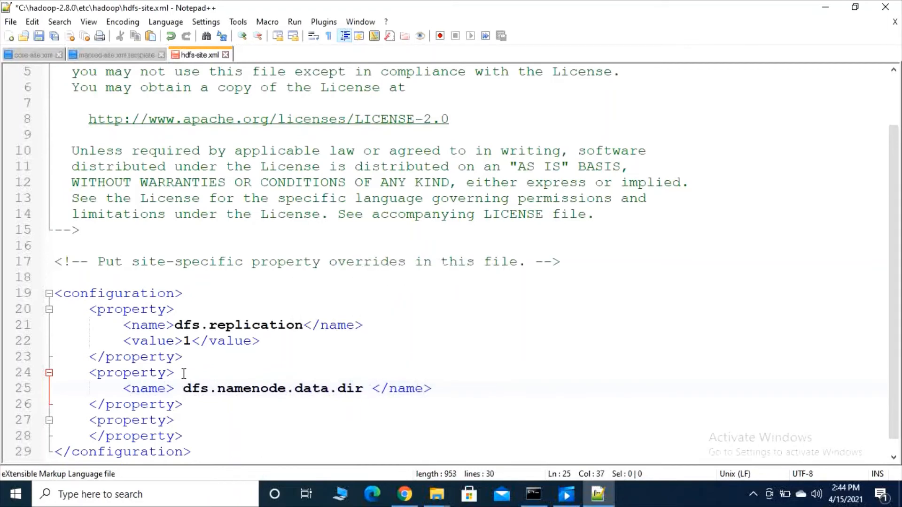
# Add an empty <value></value> tag pair on a new line below the dfs.namenode.data.dir name.
pyautogui.press('Down')
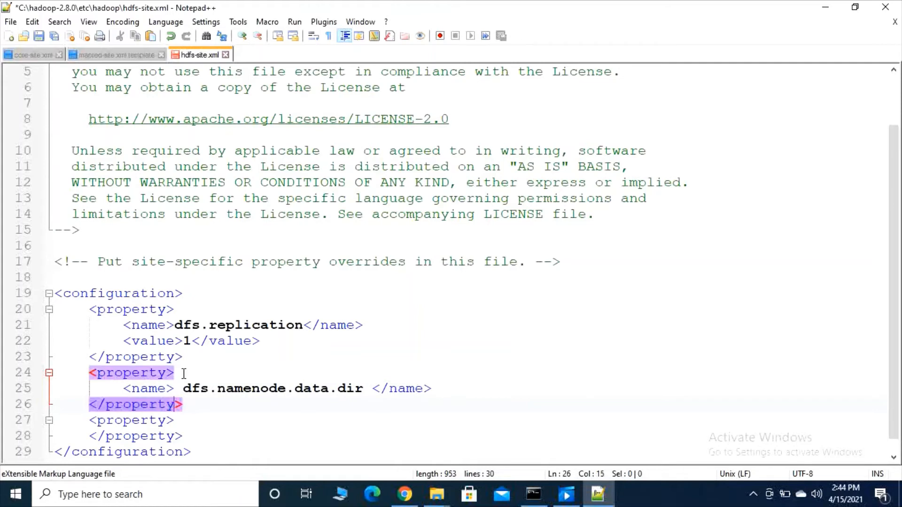
pyautogui.press('Up')
pyautogui.press('Right')
pyautogui.press('Right')
pyautogui.press('Right')
pyautogui.press('Right')
pyautogui.press('Right')
pyautogui.press('Right')
pyautogui.press('Right')
pyautogui.press('Right')
pyautogui.press('Right')
pyautogui.press('Right')
pyautogui.press('Right')
pyautogui.press('Right')
pyautogui.press('Right')
pyautogui.press('Right')
pyautogui.press('Right')
pyautogui.press('Right')
pyautogui.press('Right')
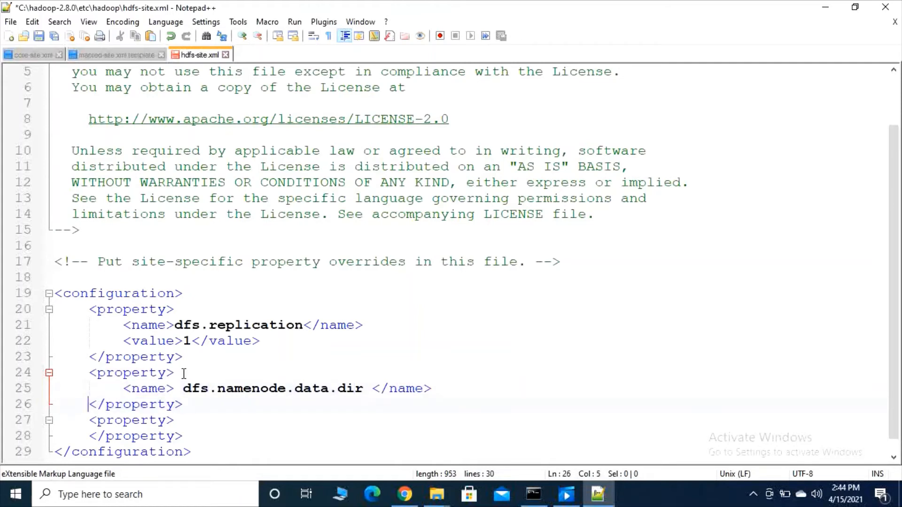
pyautogui.press('End')
pyautogui.press('Return')
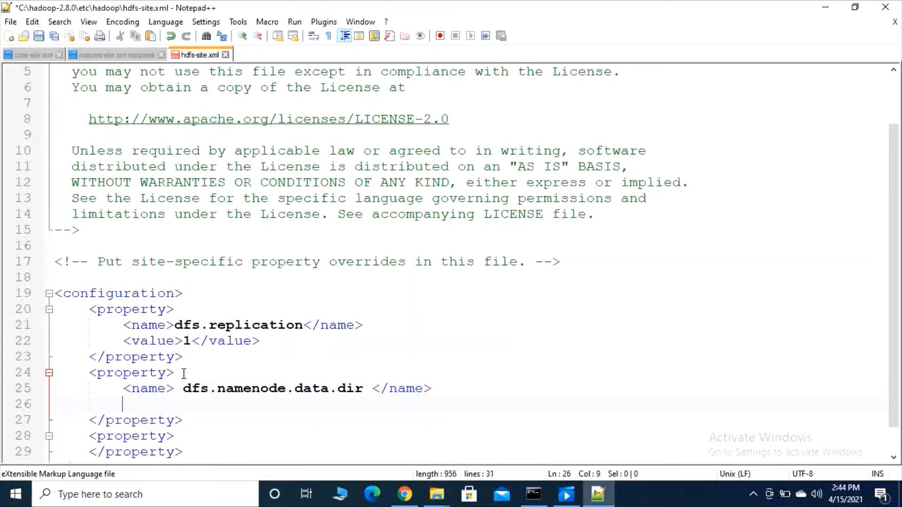
pyautogui.write('<')
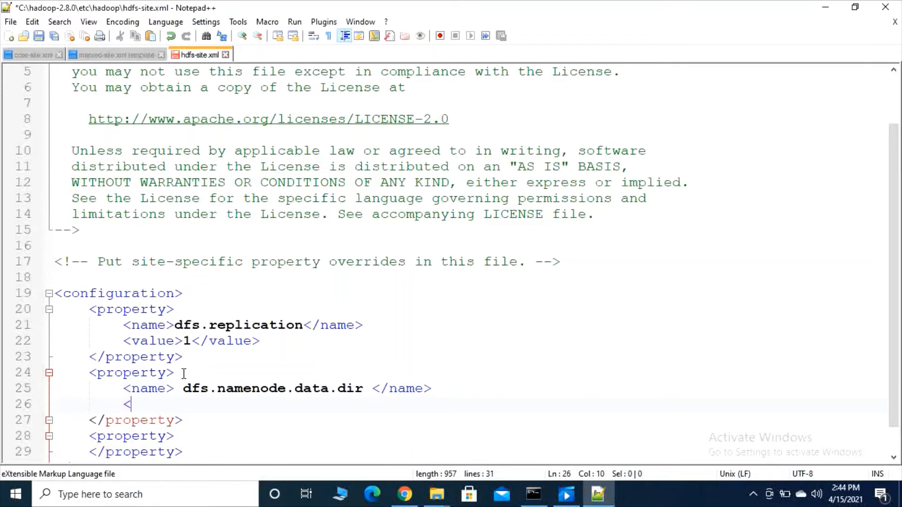
pyautogui.write('value> ')
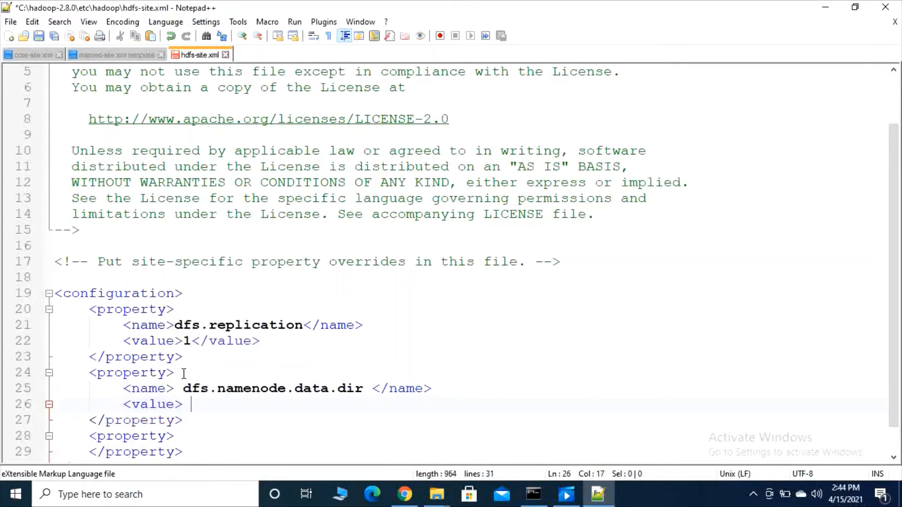
pyautogui.write('</valu')
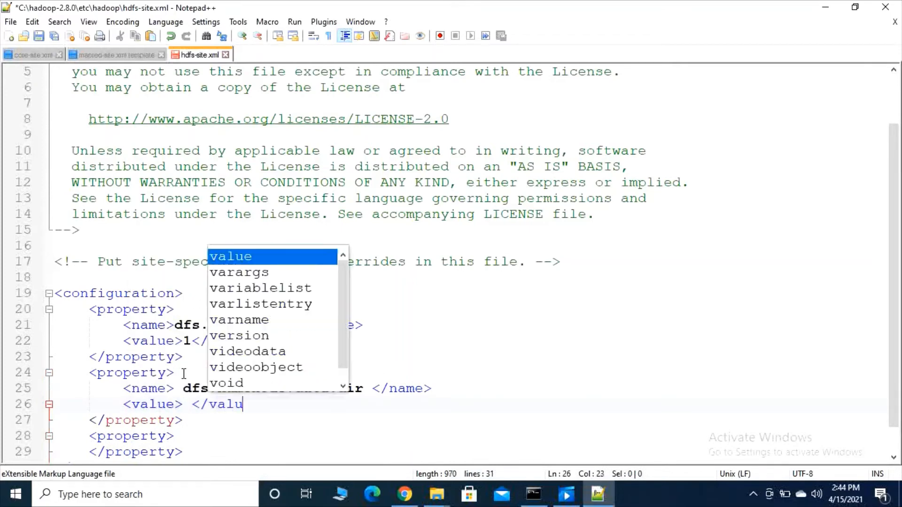
pyautogui.write('>')
pyautogui.press('Left')
pyautogui.write('e')
# Enter C:/hadoop-2.8.0/data/namenode as the value of the dfs.namenode.data.dir property.
pyautogui.press('Left')
pyautogui.press('Left')
pyautogui.press('Left')
pyautogui.press('Left')
pyautogui.press('Left')
pyautogui.press('Left')
pyautogui.press('Left')
pyautogui.press('Left')
pyautogui.press('Left')
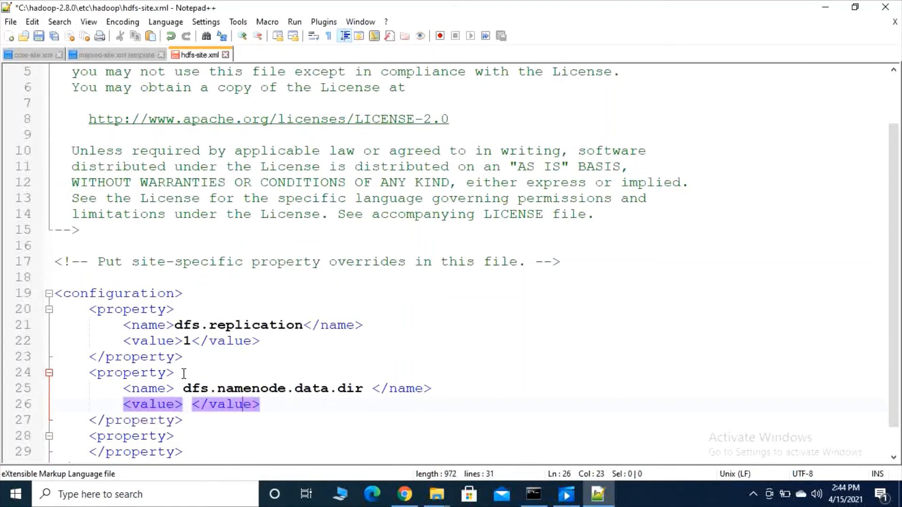
pyautogui.press('Right')
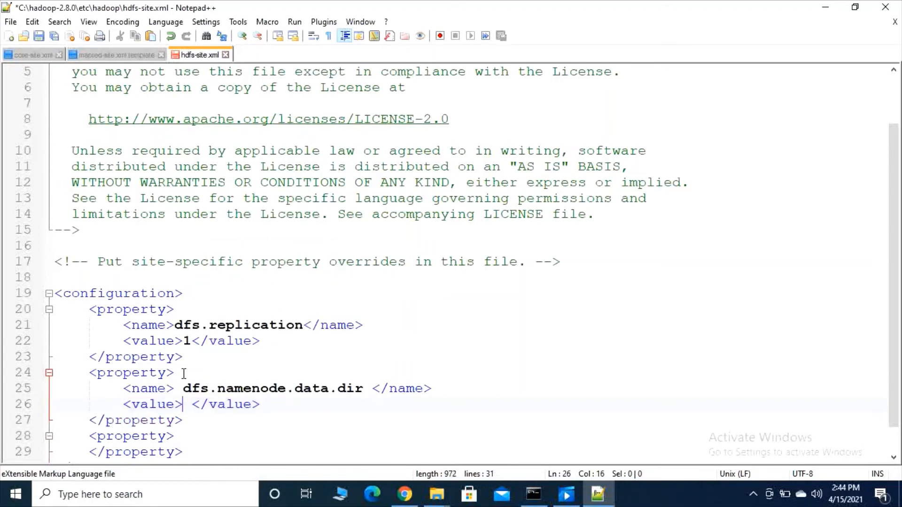
pyautogui.write('C:')
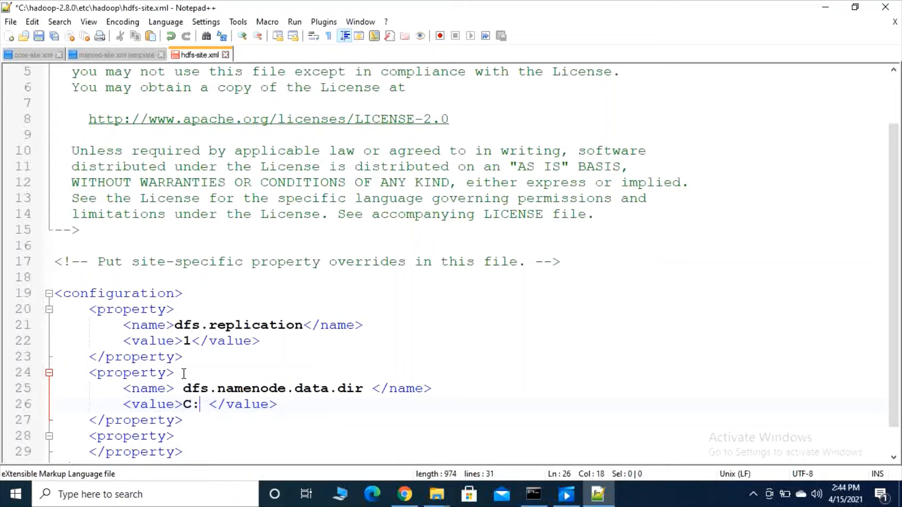
pyautogui.write('/')
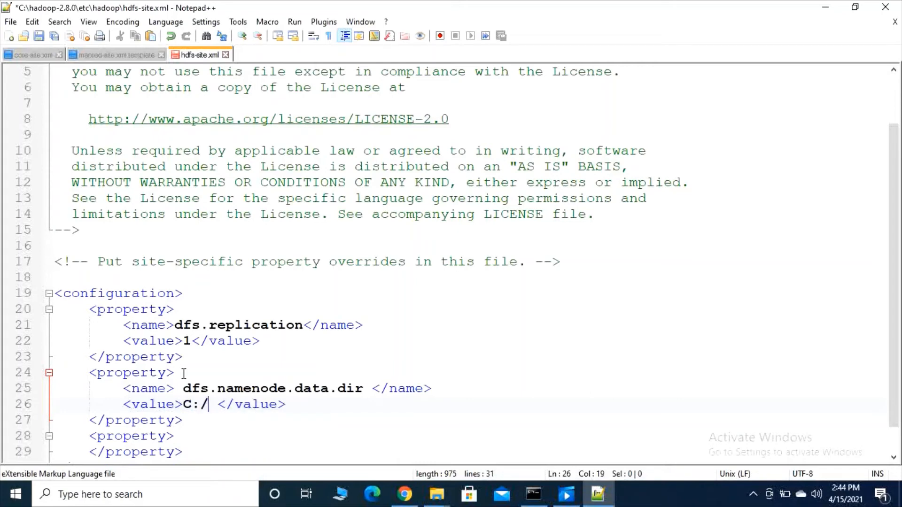
pyautogui.write('gad')
pyautogui.press('BackSpace')
pyautogui.press('BackSpace')
pyautogui.press('BackSpace')
pyautogui.write('hadoop-2')
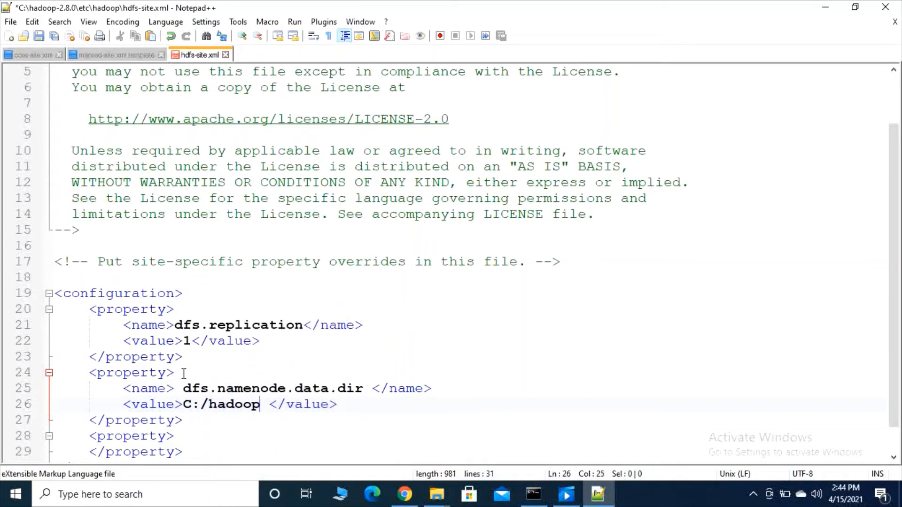
pyautogui.write('.8.0')
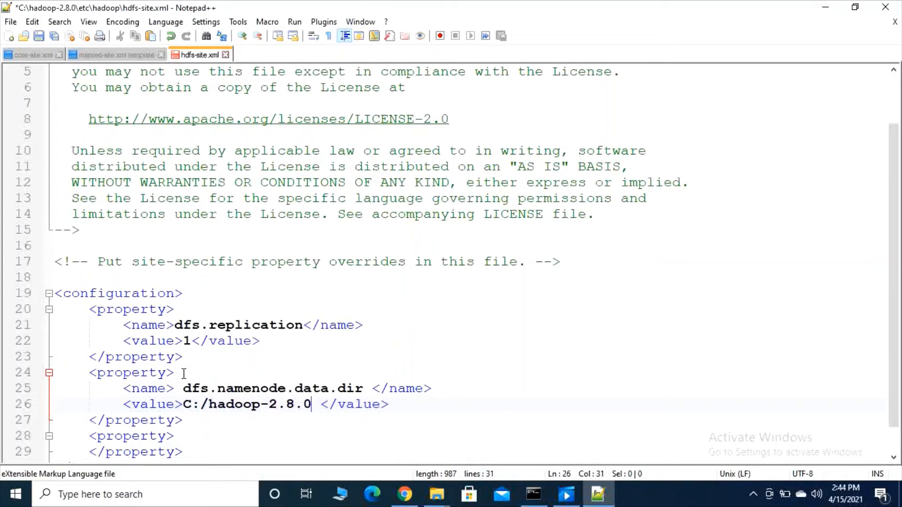
pyautogui.write('/data')
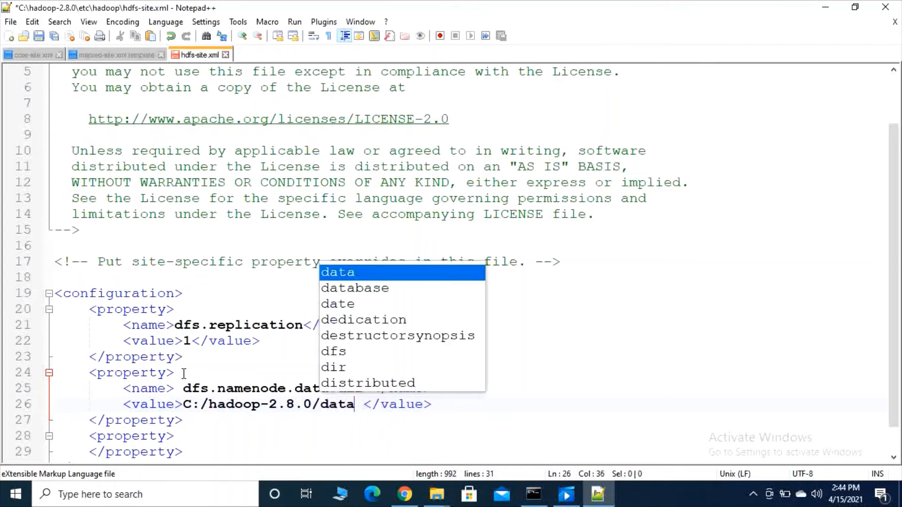
pyautogui.press('BackSpace')
pyautogui.write('/n')
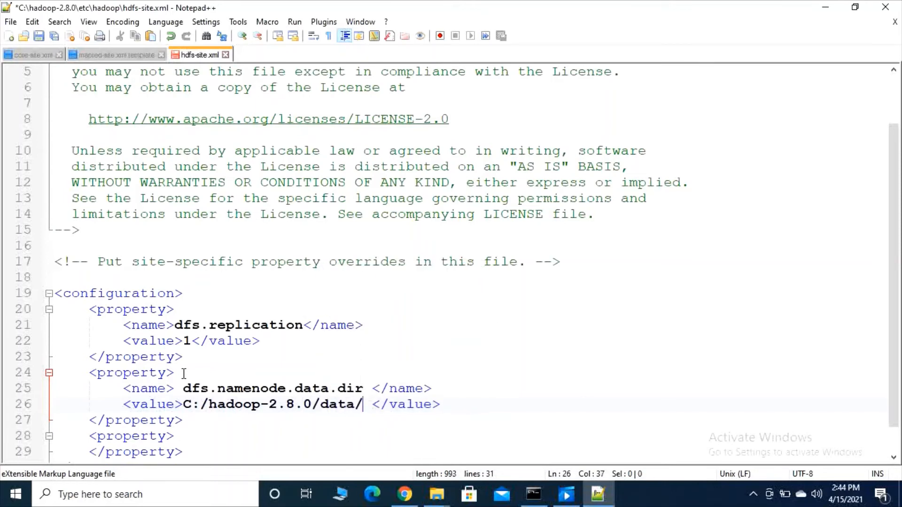
pyautogui.write('amenode')
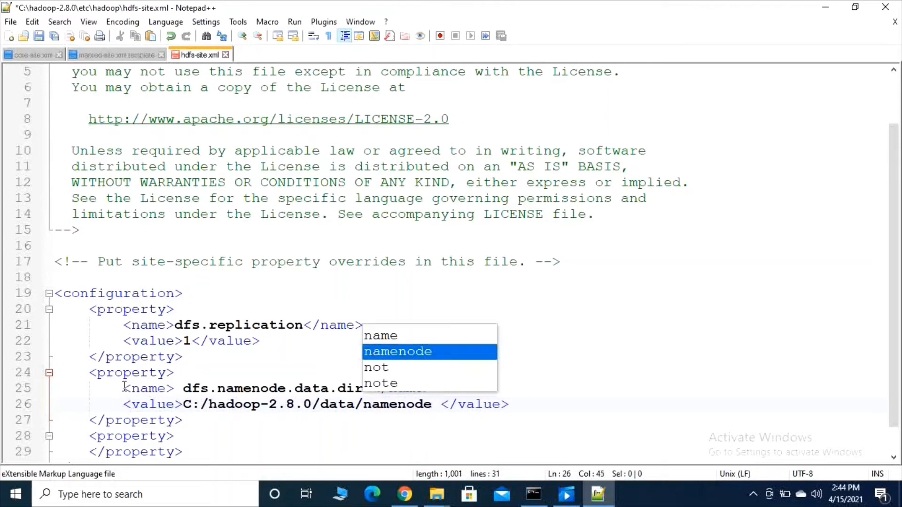
# Copy the dfs.namenode.data.dir name and value lines into the empty property block below.
pyautogui.moveTo(124, 386); pyautogui.dragTo(498, 412)
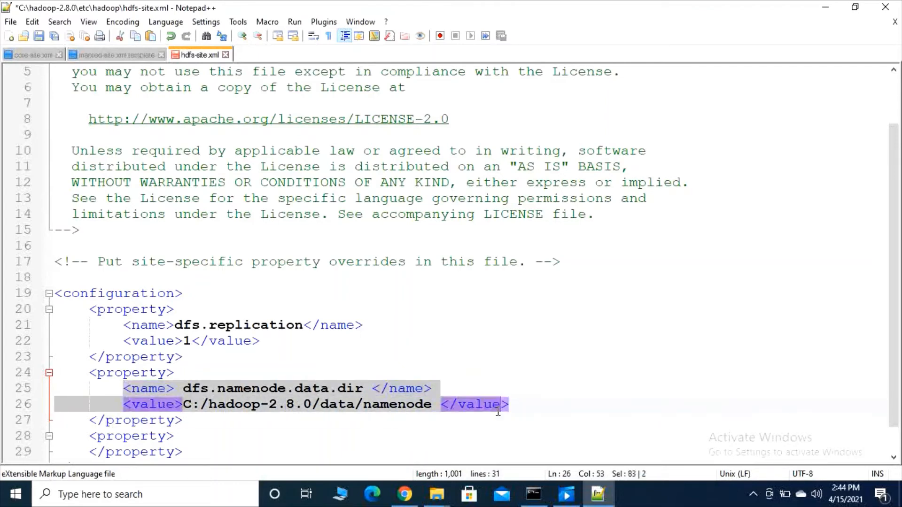
pyautogui.click(99, 392)
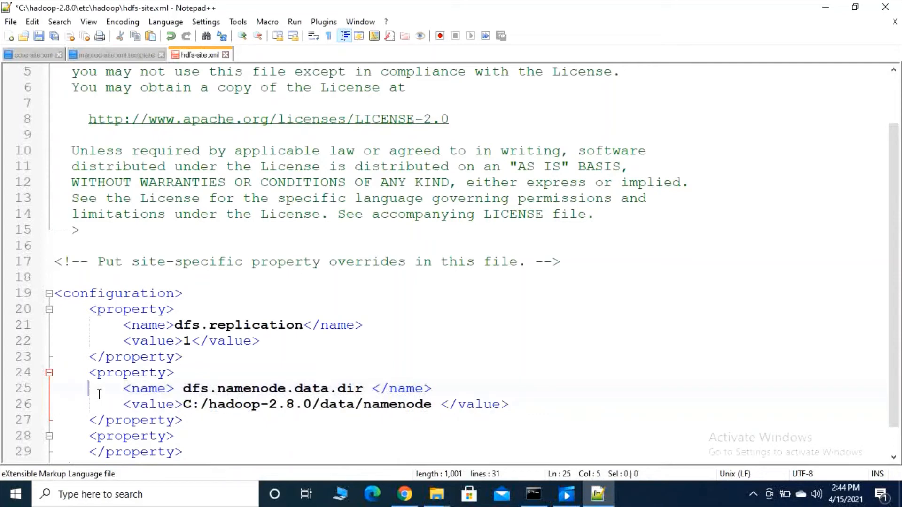
pyautogui.moveTo(125, 390); pyautogui.dragTo(596, 410)
pyautogui.hotkey('ctrl', 'c')
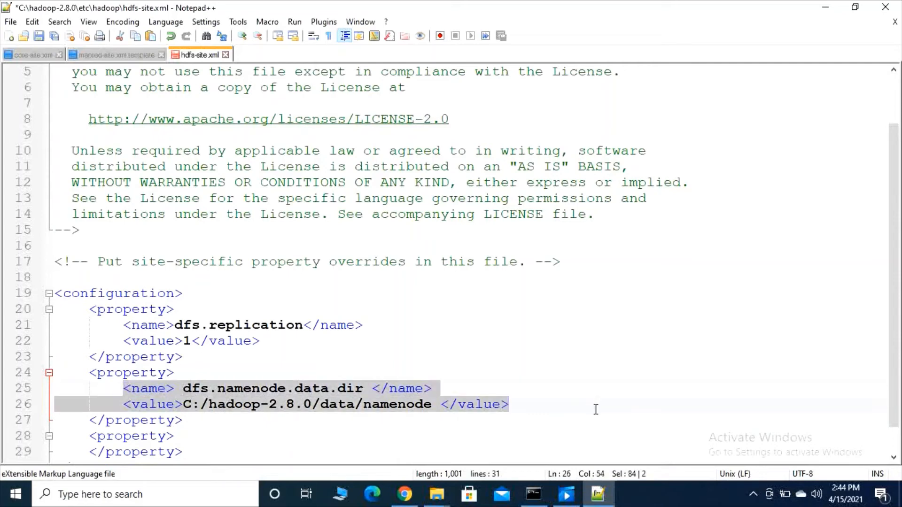
pyautogui.press('Down')
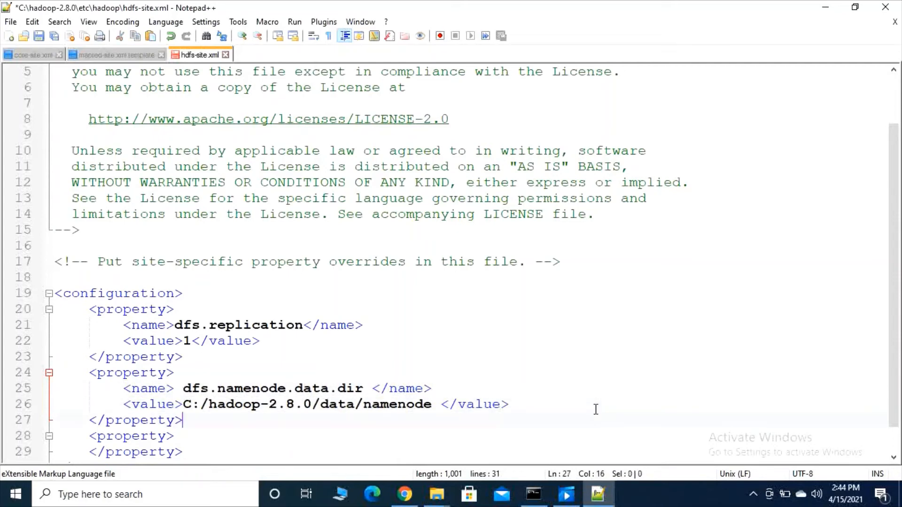
pyautogui.press('Return')
pyautogui.press('BackSpace')
pyautogui.press('Down')
pyautogui.scroll(-1, 596, 410)
pyautogui.press('Return')
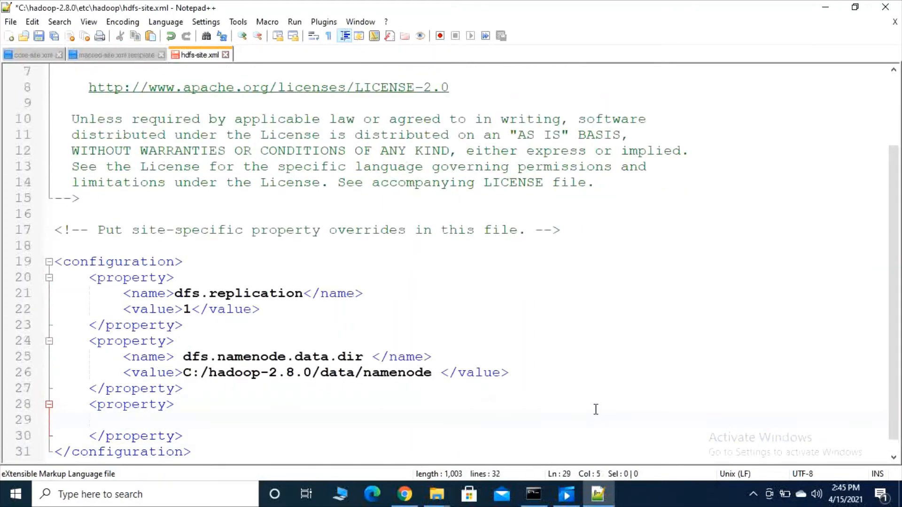
pyautogui.hotkey('ctrl', 'v')
pyautogui.scroll(-1, 596, 410)
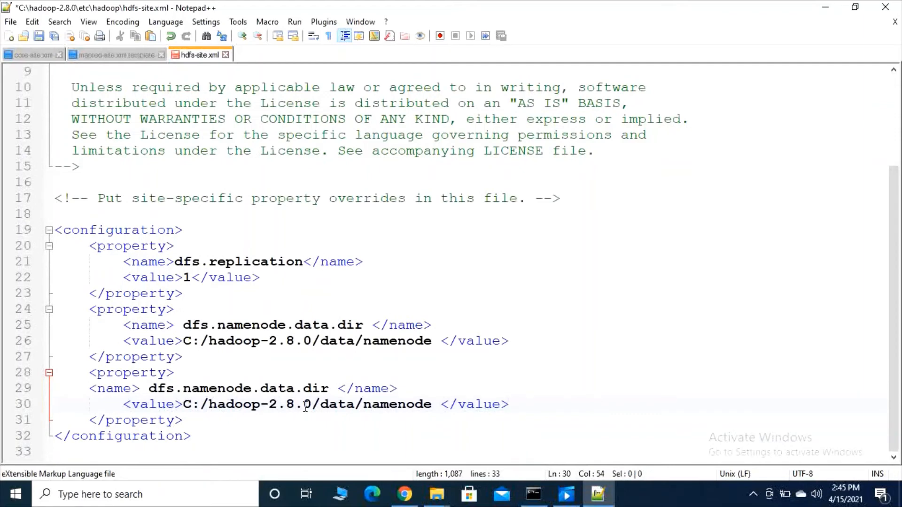
# Change the property name in the last property block to dfs.datanode.data.dir.
pyautogui.click(218, 388)
pyautogui.press('BackSpace')
pyautogui.press('BackSpace')
pyautogui.press('BackSpace')
pyautogui.press('BackSpace')
pyautogui.write('data')
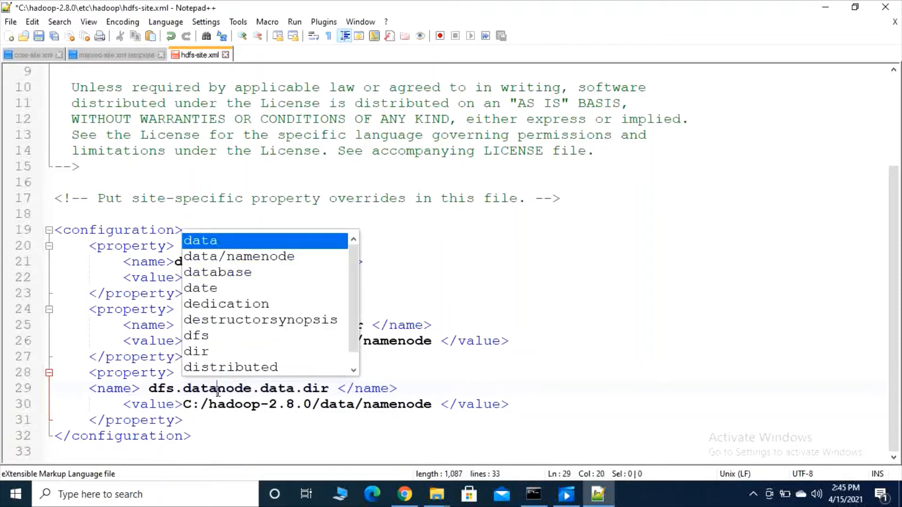
# Change the dfs.datanode.data.dir value to C:/hadoop-2.8.0/data/datanode and save hdfs-site.xml.
pyautogui.click(396, 404)
pyautogui.press('BackSpace')
pyautogui.press('BackSpace')
pyautogui.press('BackSpace')
pyautogui.press('BackSpace')
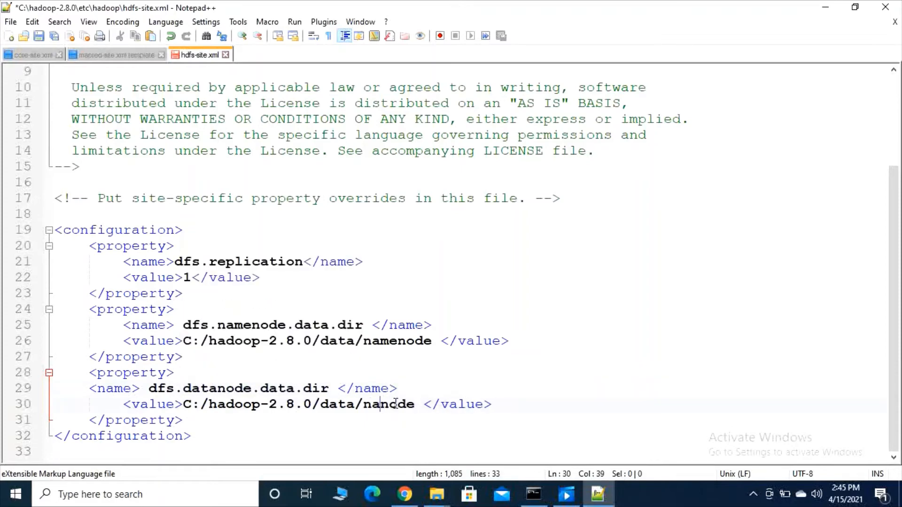
pyautogui.write('data')
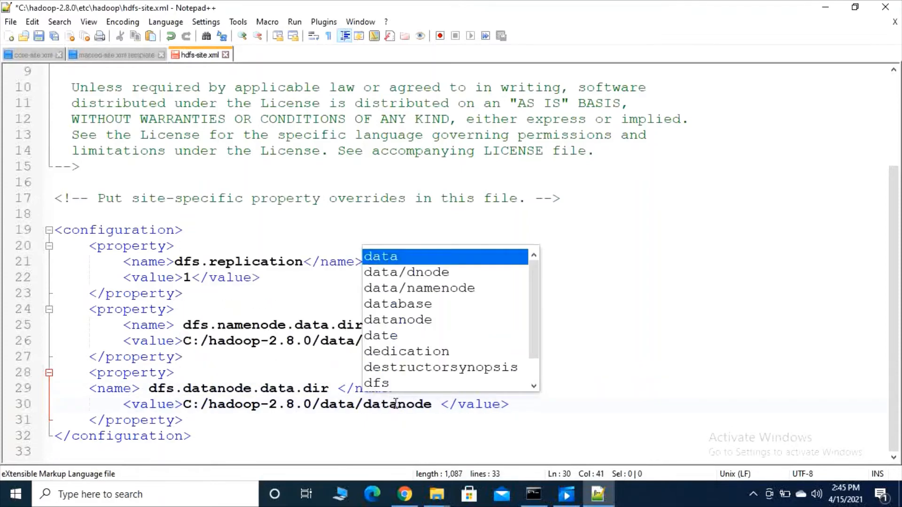
pyautogui.hotkey('ctrl', 's')
pyautogui.click(648, 197)
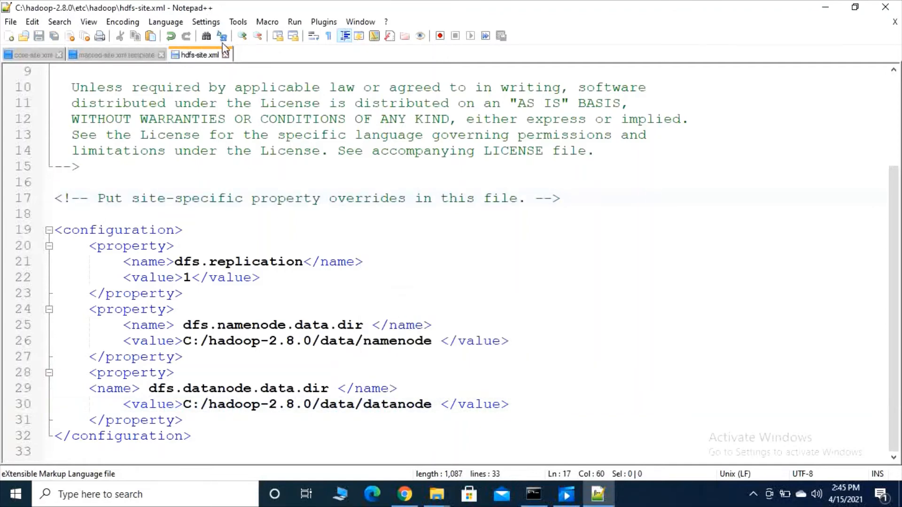
# Close hdfs-site.xml, mapred-site.xml.template and core-site.xml, and quit the text editor.
pyautogui.click(227, 55)
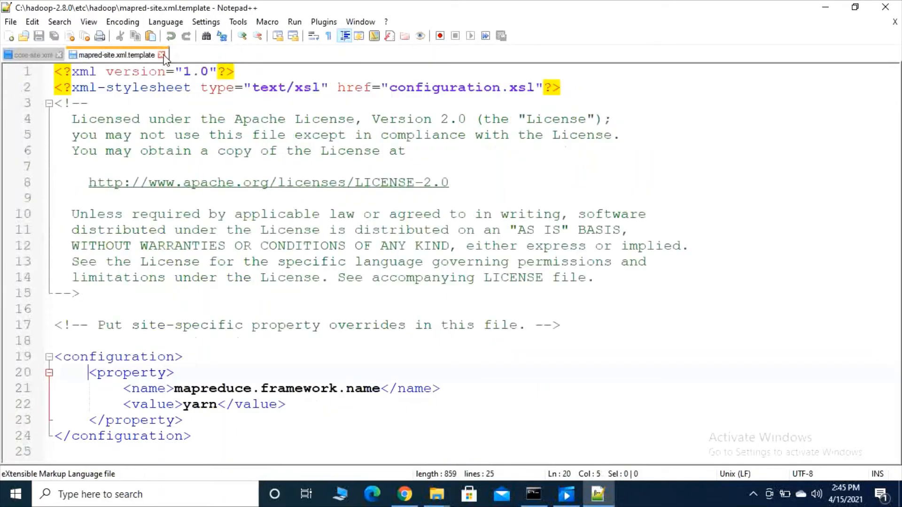
pyautogui.click(161, 56)
pyautogui.click(60, 55)
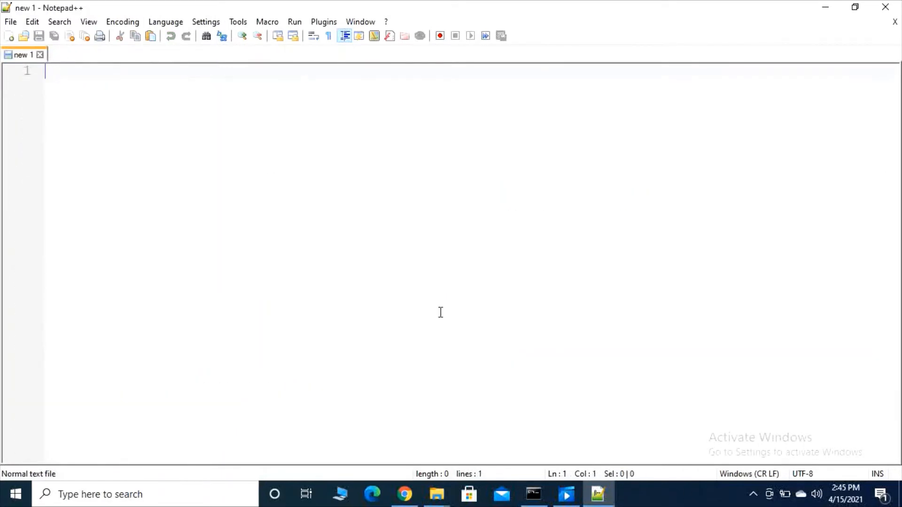
pyautogui.click(754, 496)
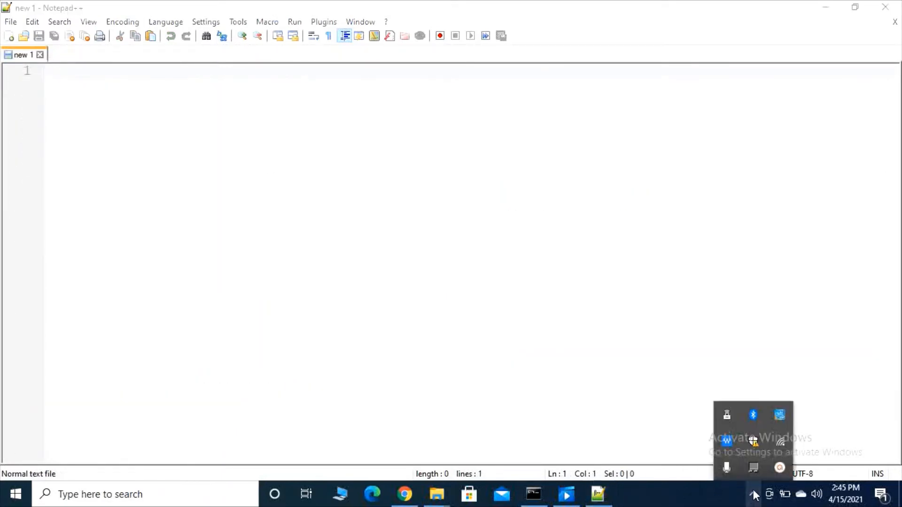
pyautogui.click(779, 461)
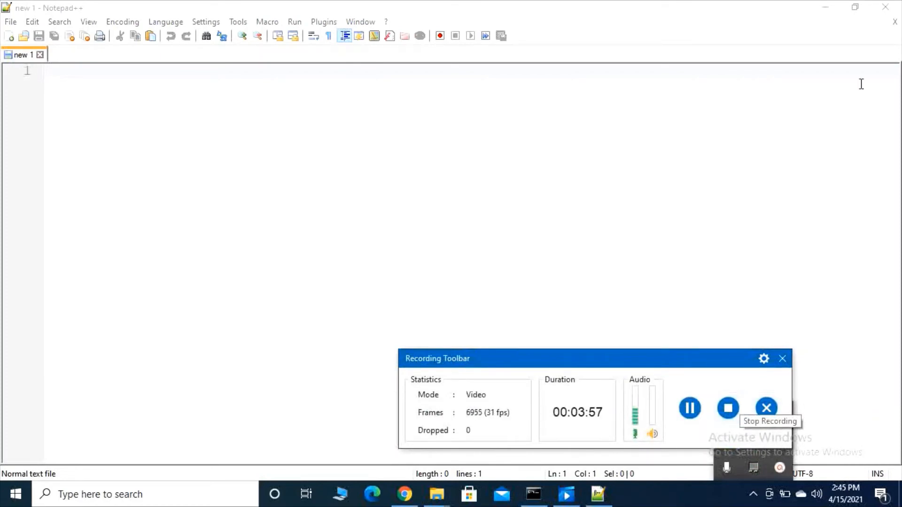
pyautogui.click(885, 7)
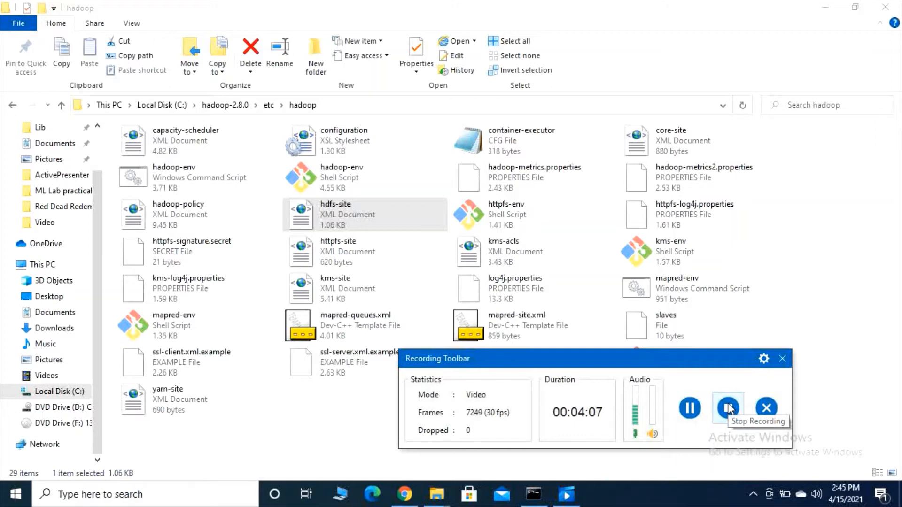
# Switch to the Hadoop documentation in Chrome and copy the yarn.nodemanager.aux-services property block given for yarn-site.xml.
pyautogui.click(402, 439)
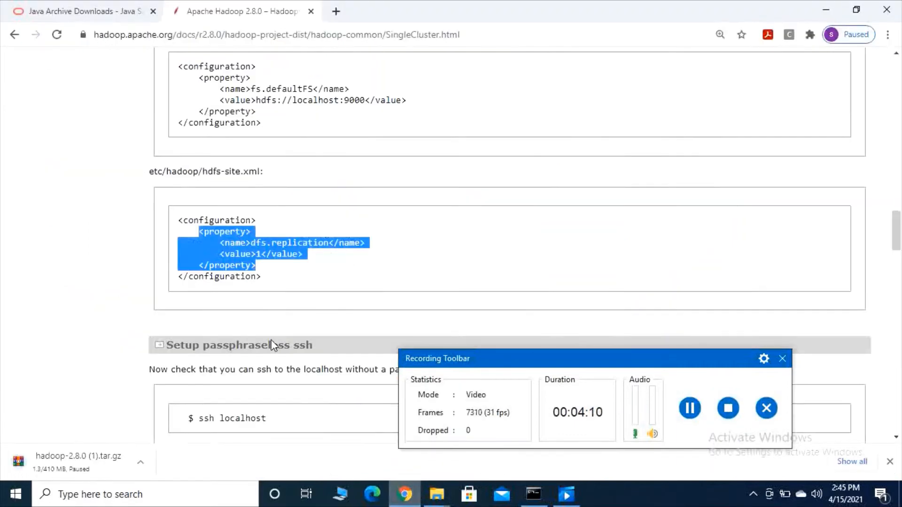
pyautogui.scroll(-10, 266, 325)
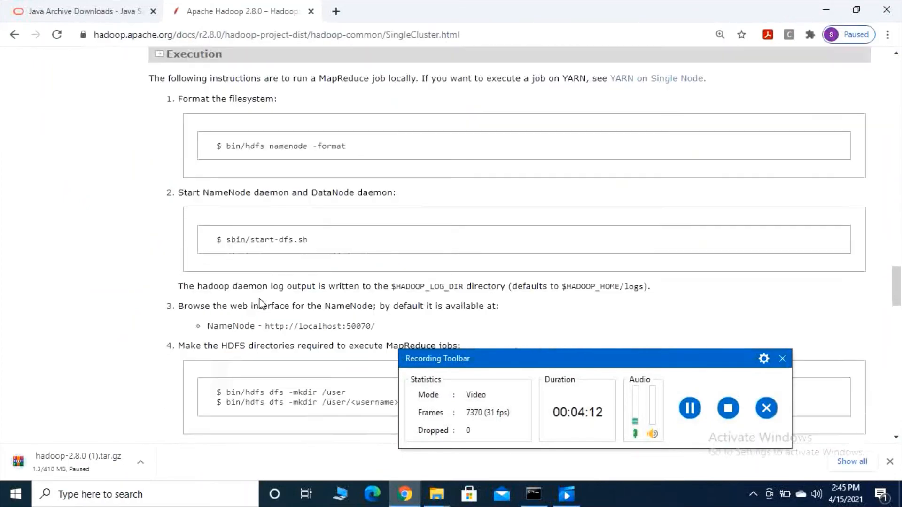
pyautogui.scroll(-17, 261, 304)
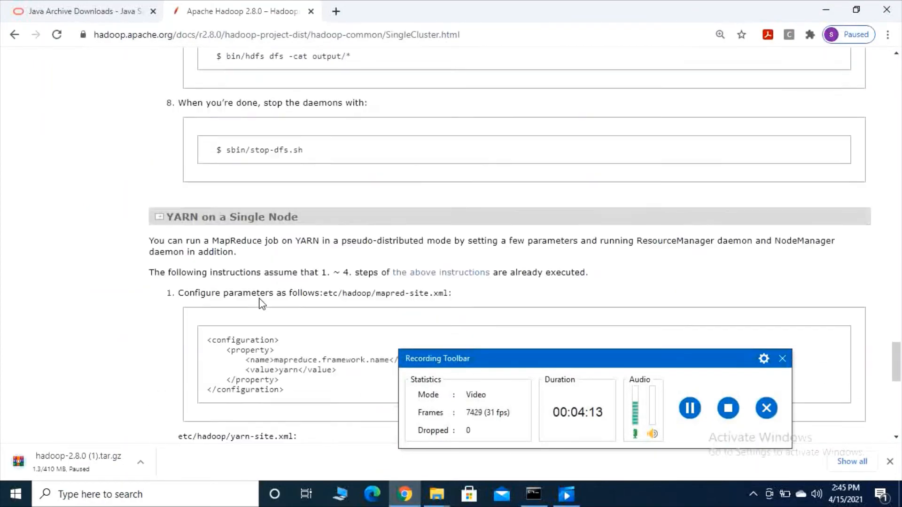
pyautogui.scroll(-2, 262, 304)
pyautogui.scroll(-3, 262, 305)
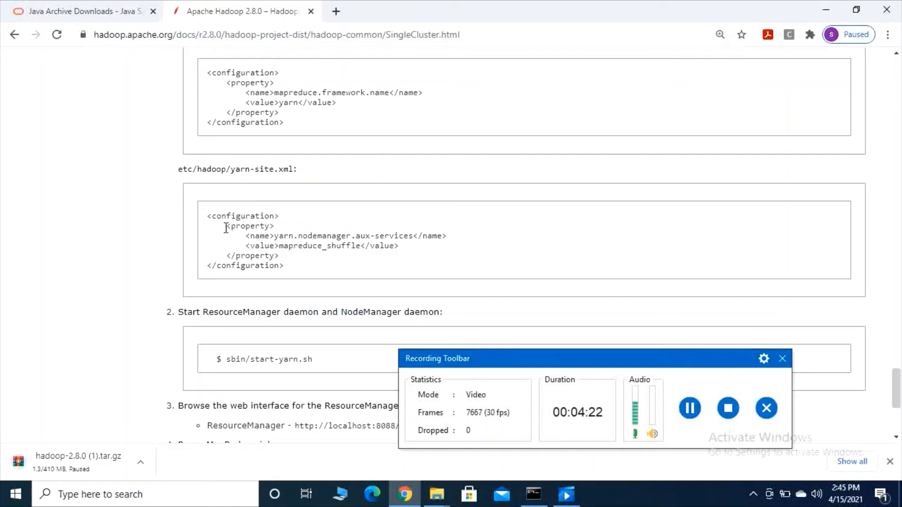
pyautogui.moveTo(278, 255); pyautogui.dragTo(220, 225)
pyautogui.hotkey('ctrl', 'c')
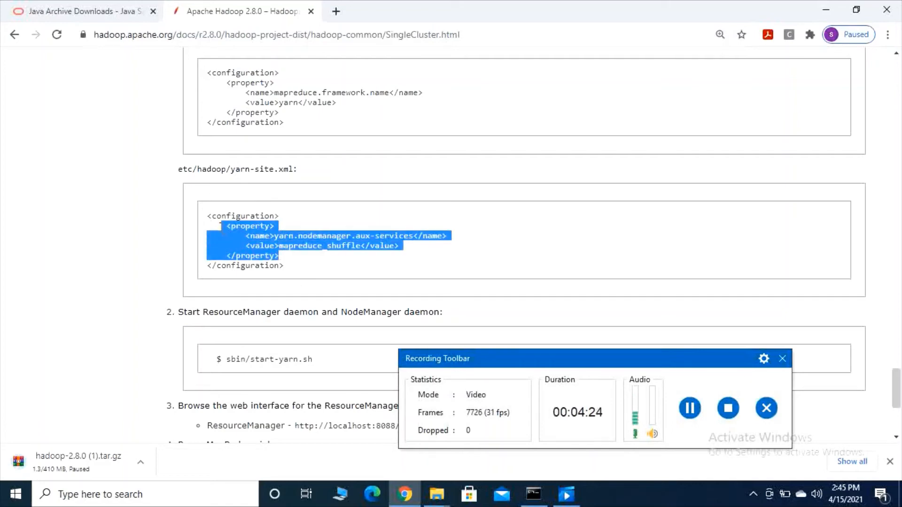
# Close the Documents, Recycle Bin and bin folder windows and bring up the etc\hadoop folder in File Explorer.
pyautogui.click(444, 486)
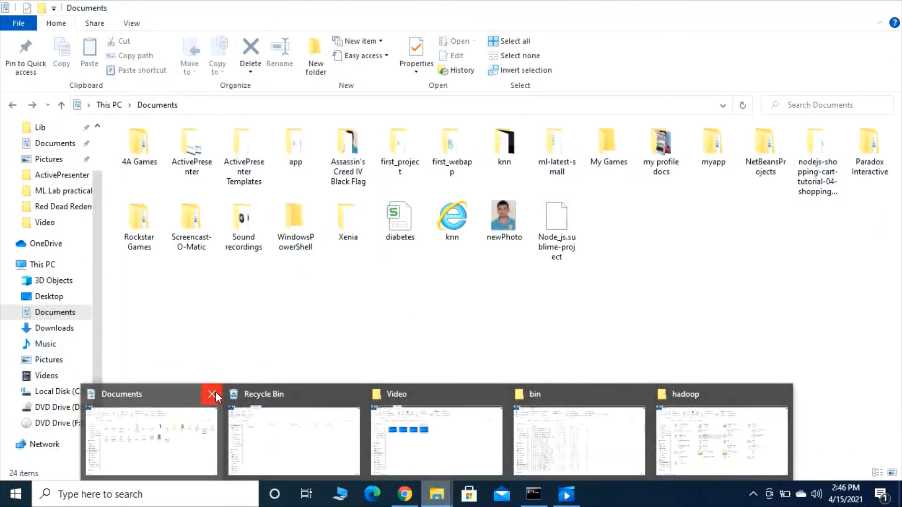
pyautogui.click(359, 400)
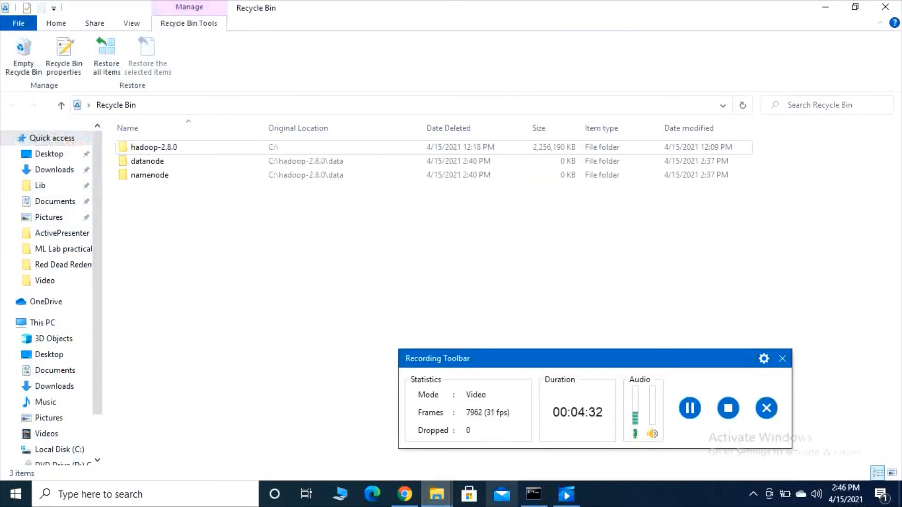
pyautogui.click(437, 494)
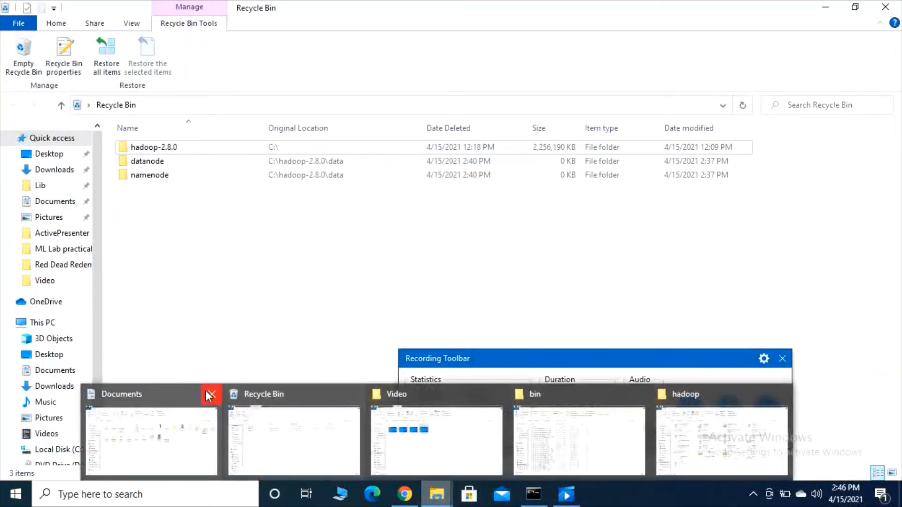
pyautogui.click(208, 394)
pyautogui.click(279, 394)
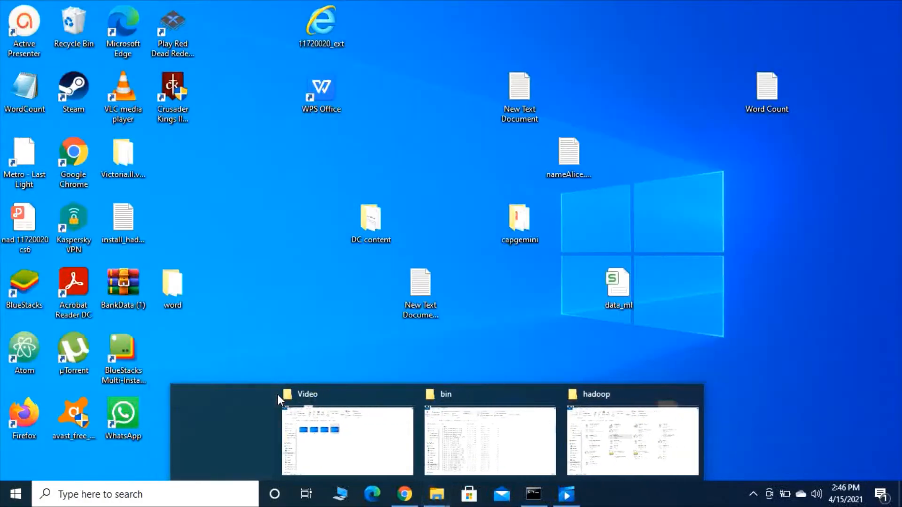
pyautogui.click(497, 397)
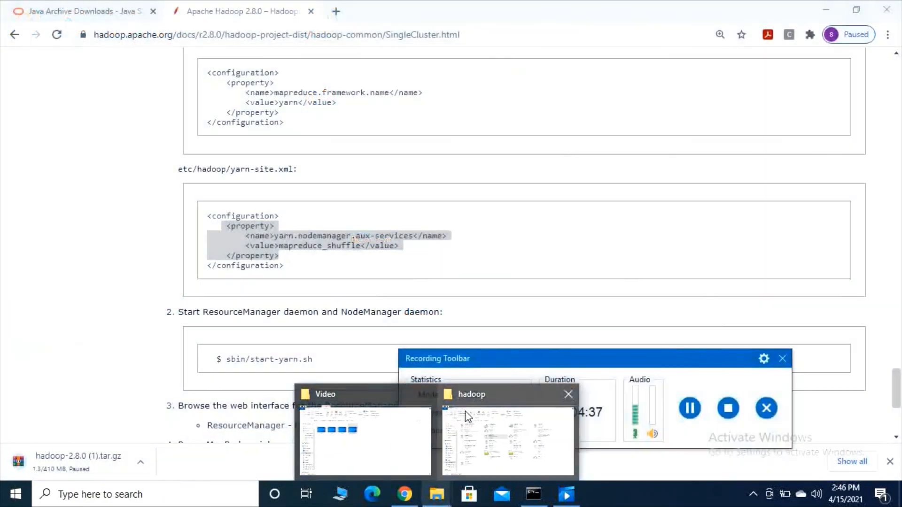
pyautogui.click(462, 430)
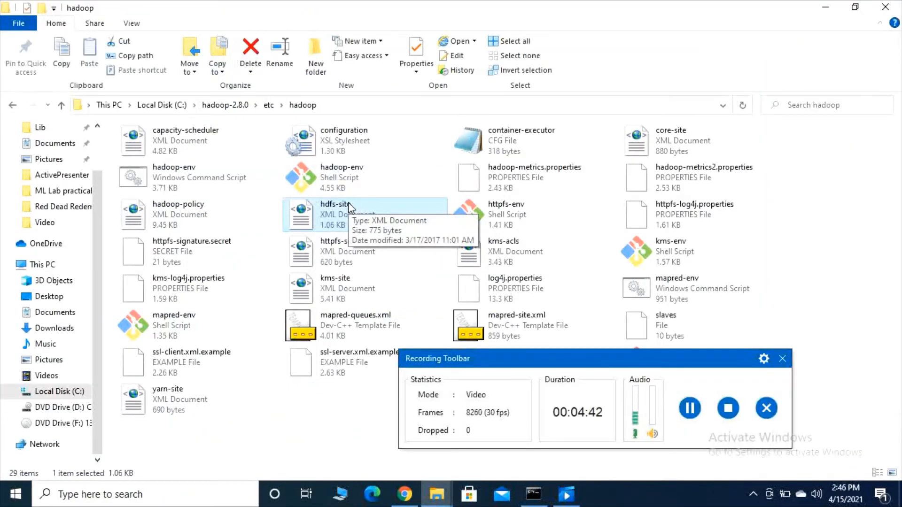
# Open the yarn-site XML file from the etc\hadoop folder for editing in Notepad++.
pyautogui.moveTo(567, 363); pyautogui.dragTo(734, 449)
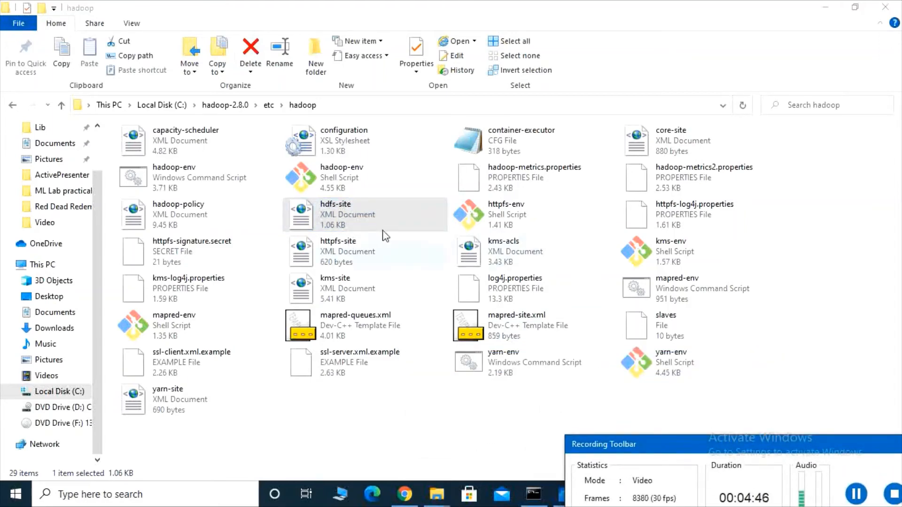
pyautogui.click(191, 386)
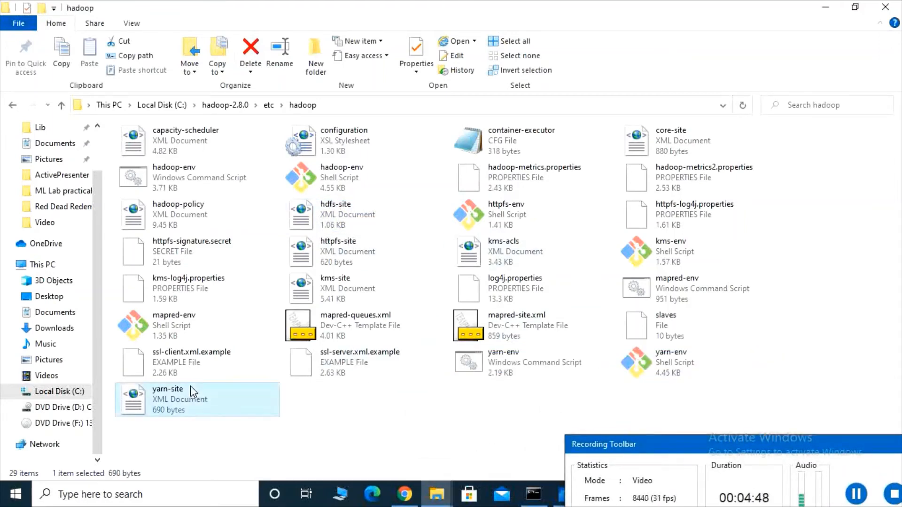
pyautogui.rightClick(165, 393)
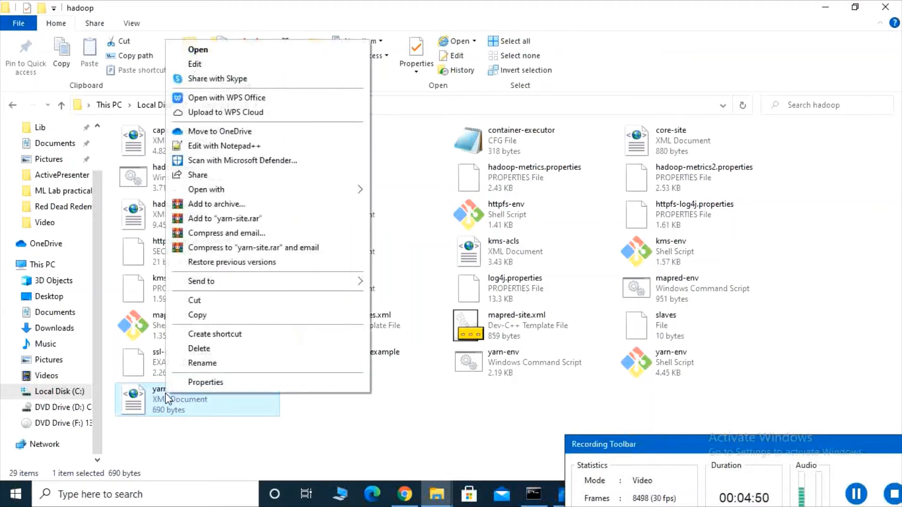
pyautogui.click(207, 146)
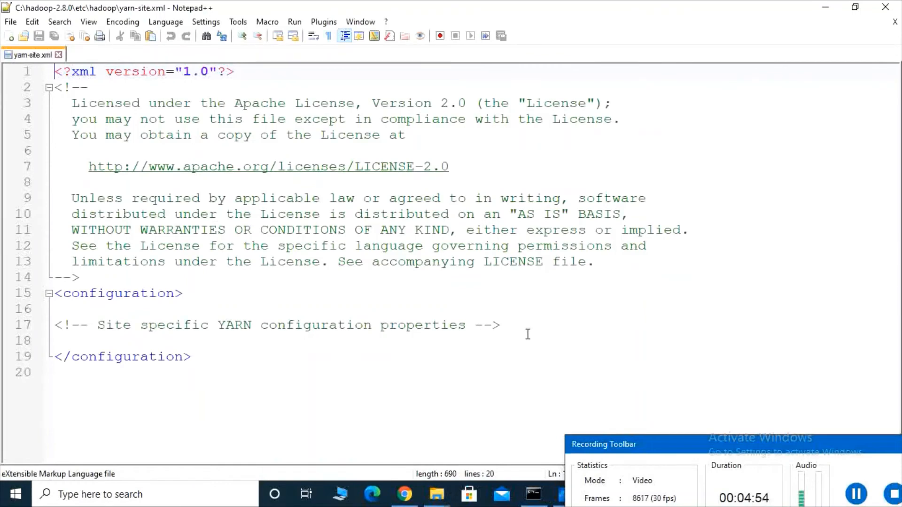
# Paste the copied yarn.nodemanager.aux-services property block below the YARN comment in yarn-site.xml and indent its opening tag to match the closing tag.
pyautogui.click(527, 334)
pyautogui.hotkey('ctrl', 'v')
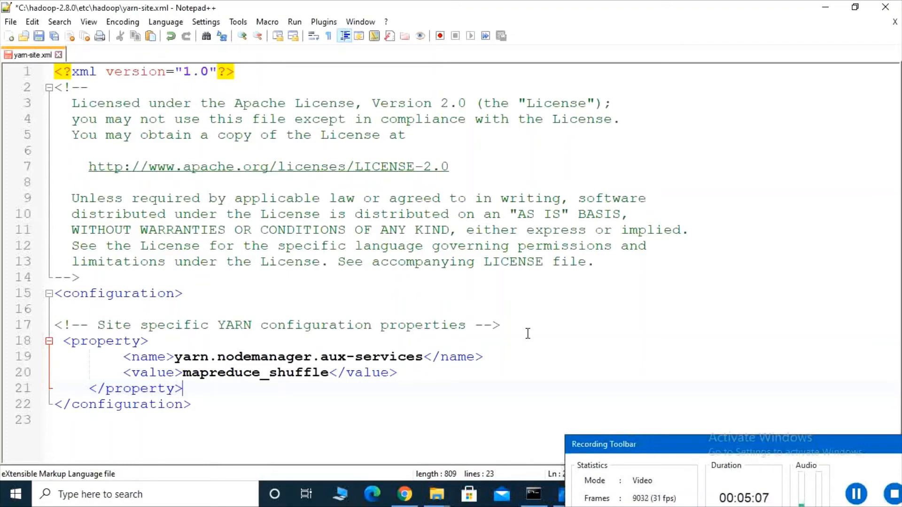
pyautogui.click(65, 340)
pyautogui.press('Tab')
pyautogui.press('Down')
pyautogui.press('Down')
pyautogui.press('Down')
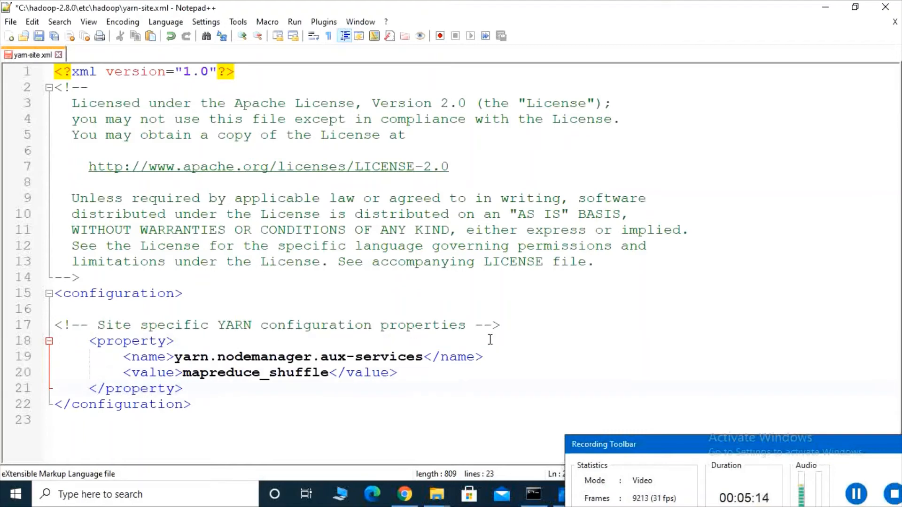
# Add an empty second property block, with opening and closing property tags, before the closing configuration tag.
pyautogui.press('Return')
pyautogui.write('<')
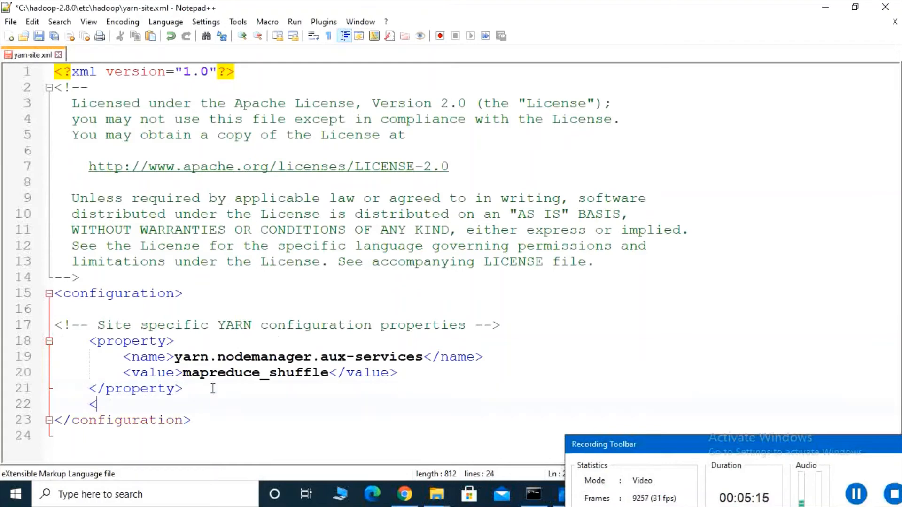
pyautogui.write('property>')
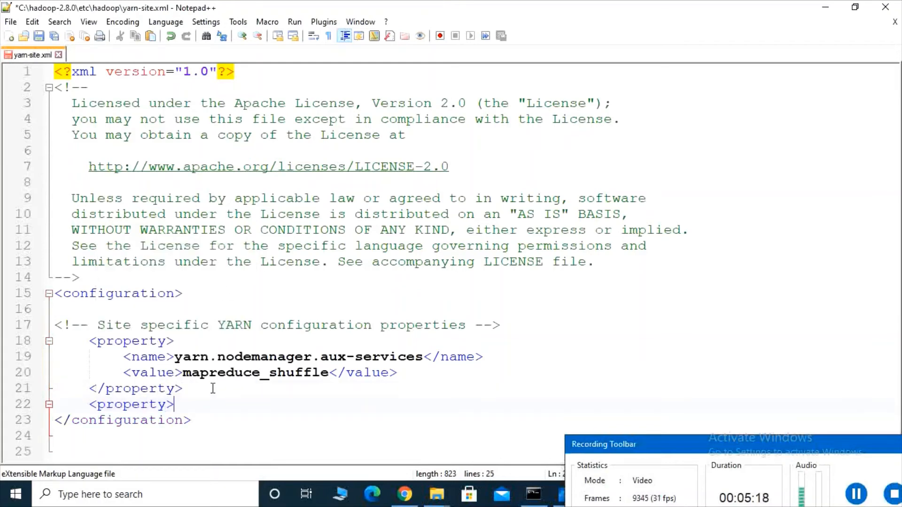
pyautogui.press('Return')
pyautogui.write('<')
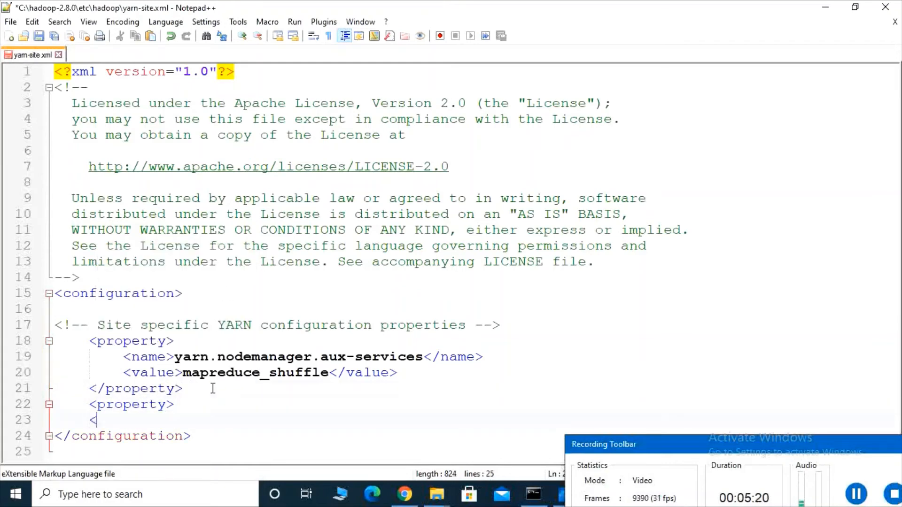
pyautogui.write('/prope')
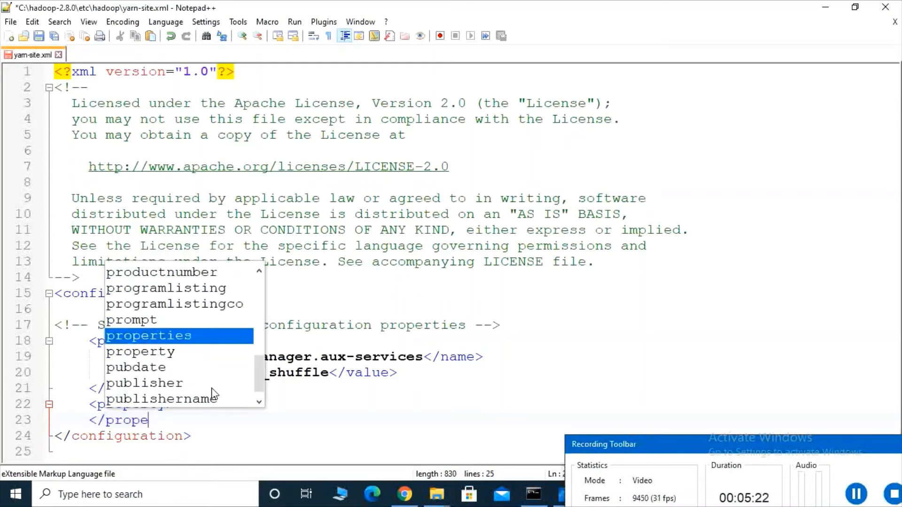
pyautogui.write('rty>')
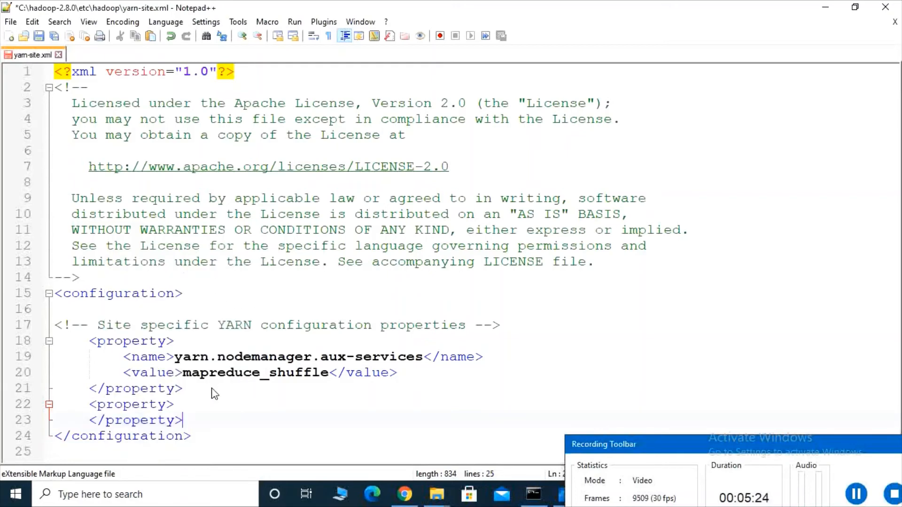
# Insert an indented, blank name element with its closing tag inside the second property block.
pyautogui.press('Up')
pyautogui.press('End')
pyautogui.press('Return')
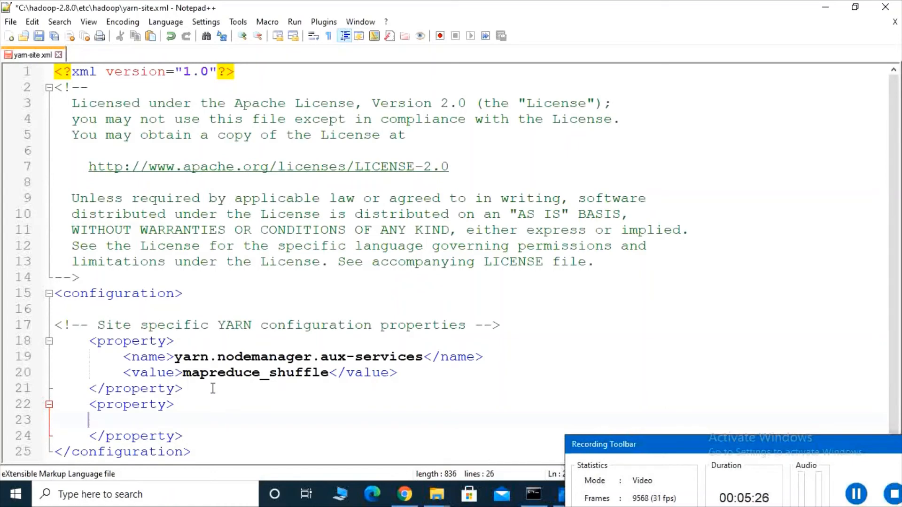
pyautogui.scroll(-1, 213, 389)
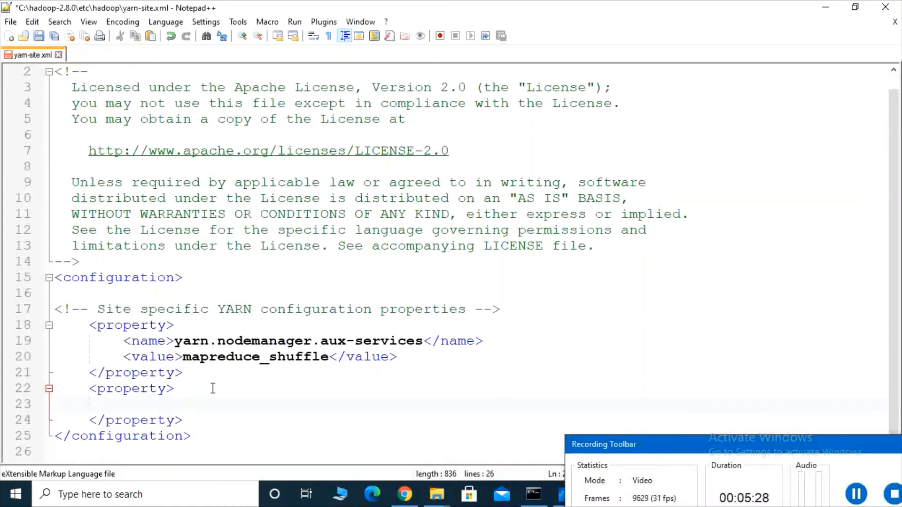
pyautogui.write('M')
pyautogui.press('BackSpace')
pyautogui.press('Tab')
pyautogui.write('<name> <')
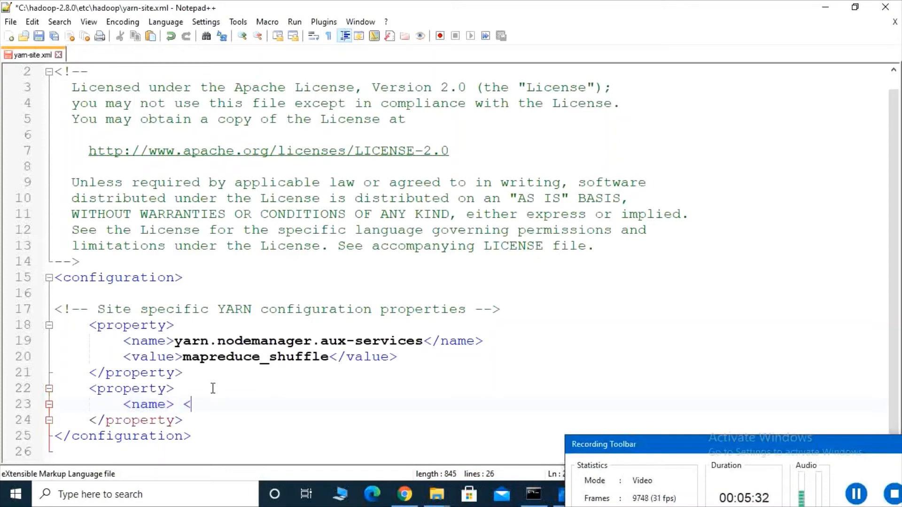
pyautogui.write('/nasm')
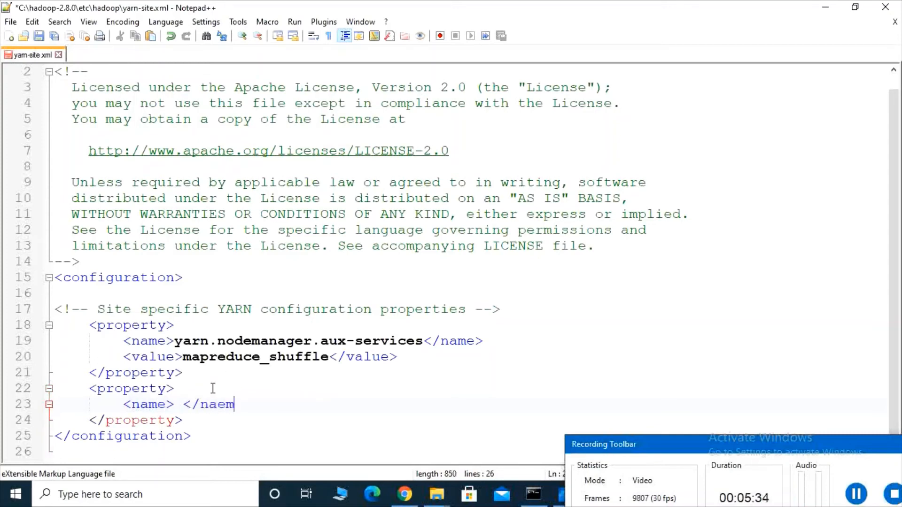
pyautogui.press('BackSpace')
pyautogui.press('BackSpace')
pyautogui.write('me>')
pyautogui.press('Return')
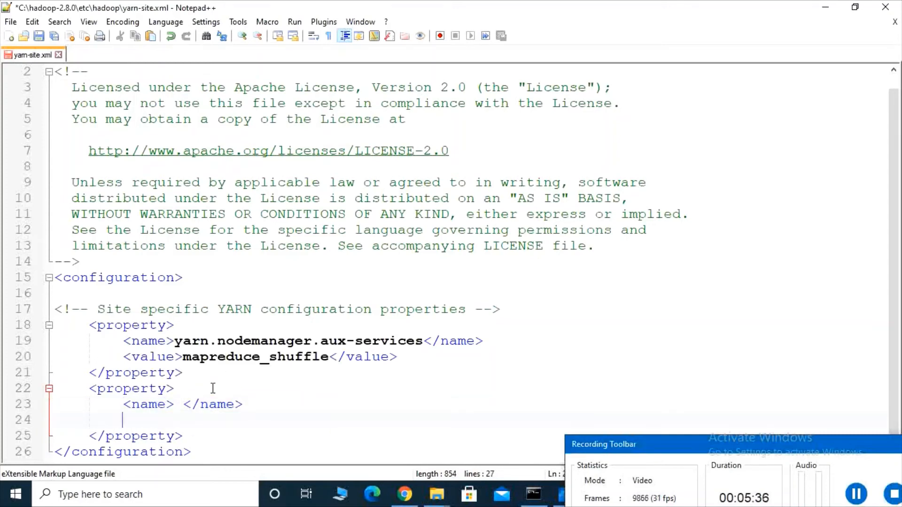
# Add a blank value element with its closing tag under the name element of the second property.
pyautogui.write('<value')
pyautogui.press('Escape')
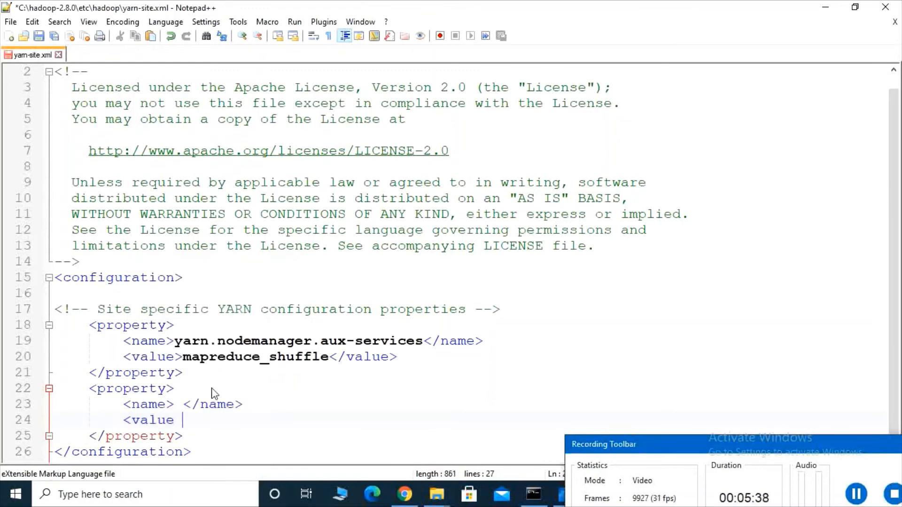
pyautogui.write('> V')
pyautogui.press('BackSpace')
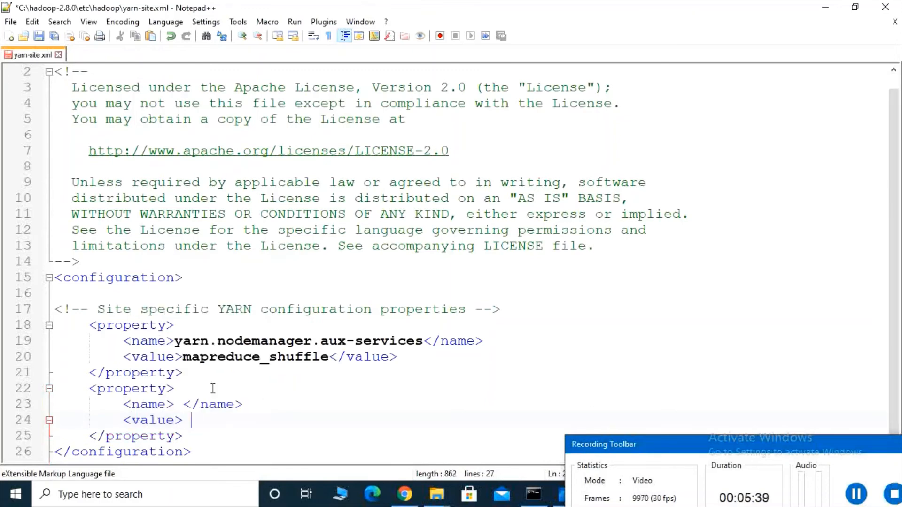
pyautogui.write('</val')
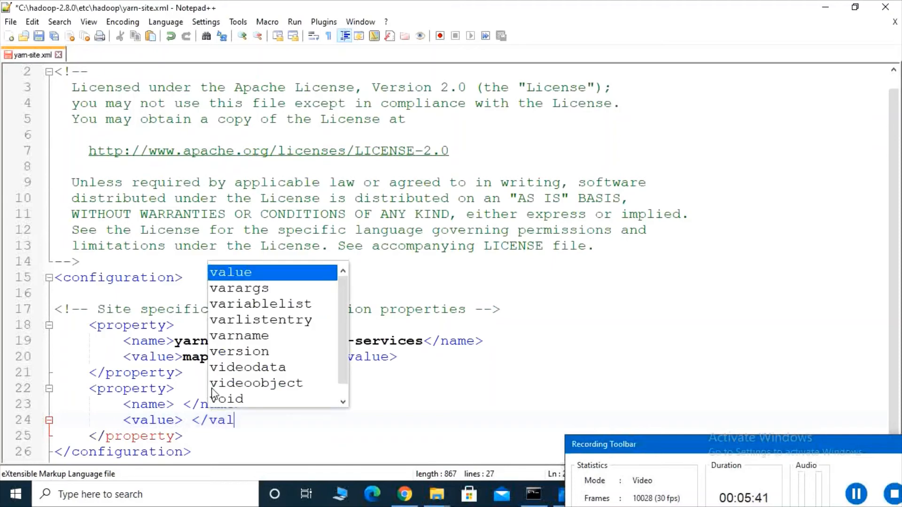
pyautogui.write('ue>')
# Begin the second property's name with yarn.nodemanager between the name tags.
pyautogui.press('Up')
pyautogui.press('Left')
pyautogui.press('Left')
pyautogui.press('Left')
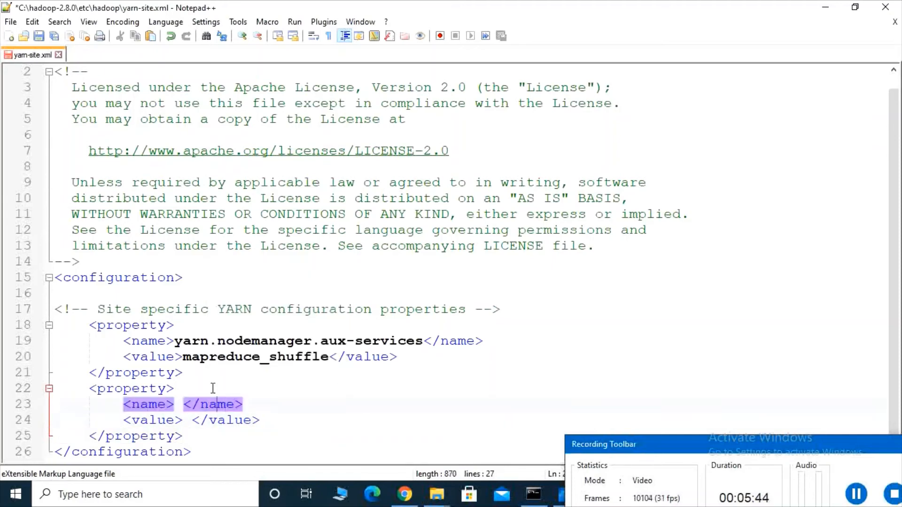
pyautogui.press('Left')
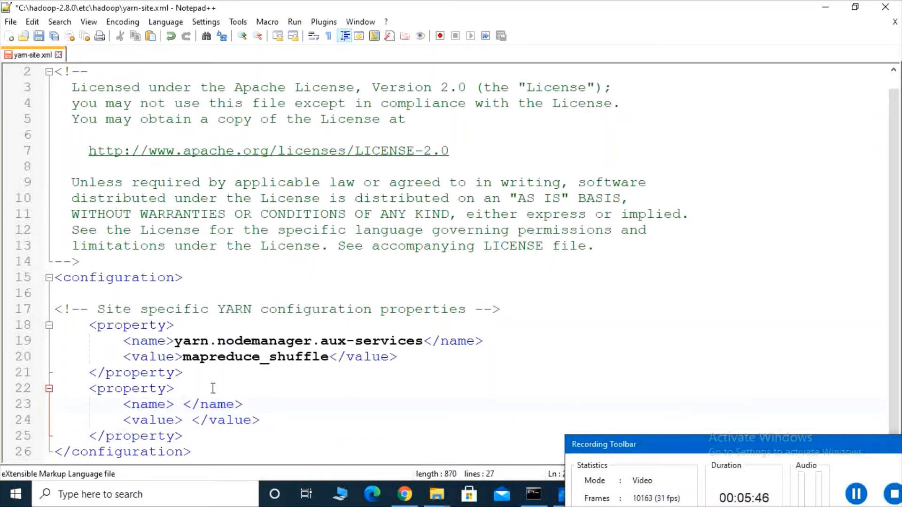
pyautogui.press('Left')
pyautogui.write('yod')
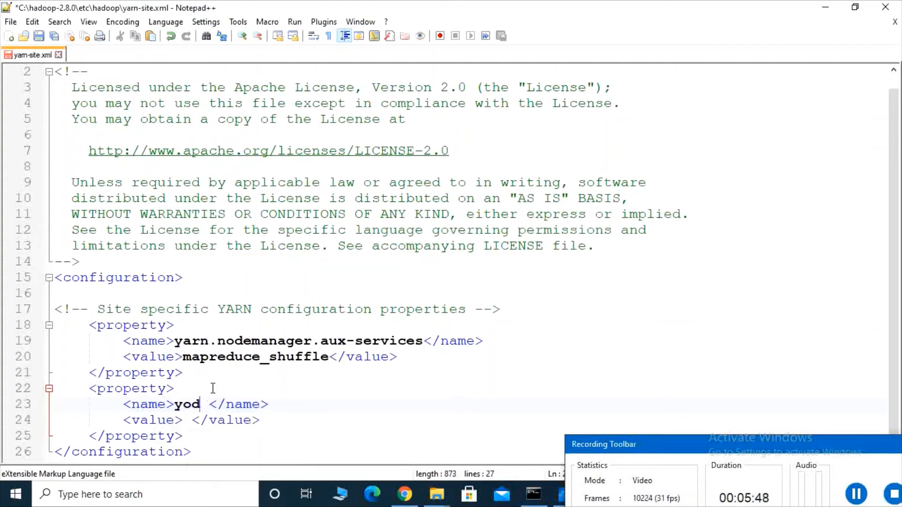
pyautogui.press('BackSpace')
pyautogui.press('BackSpace')
pyautogui.write('ar')
pyautogui.write('n.node')
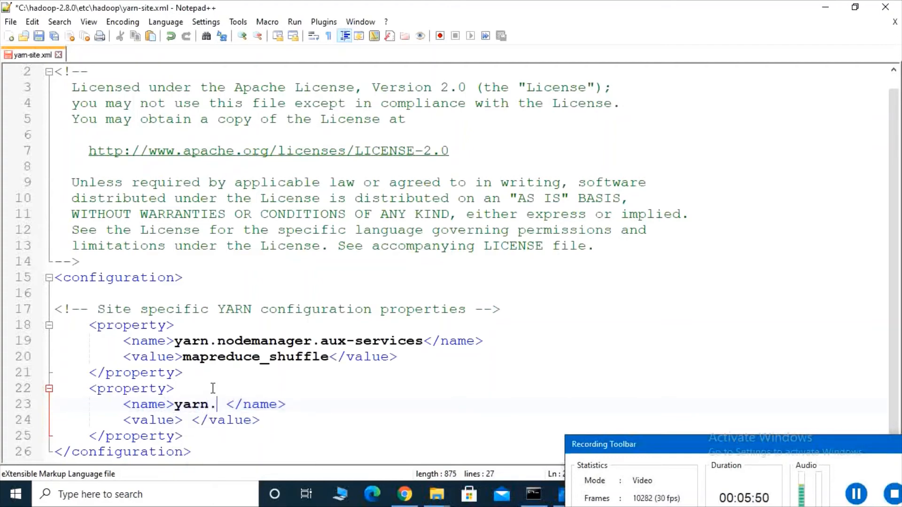
pyautogui.press('Return')
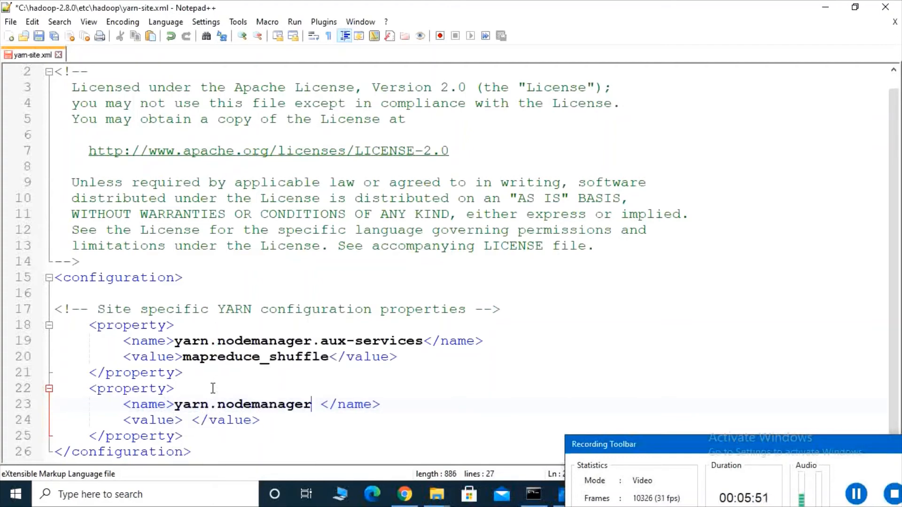
# Extend the second property's name with .auxservices.mapreduce.shuffle.class to complete it.
pyautogui.write('.aux')
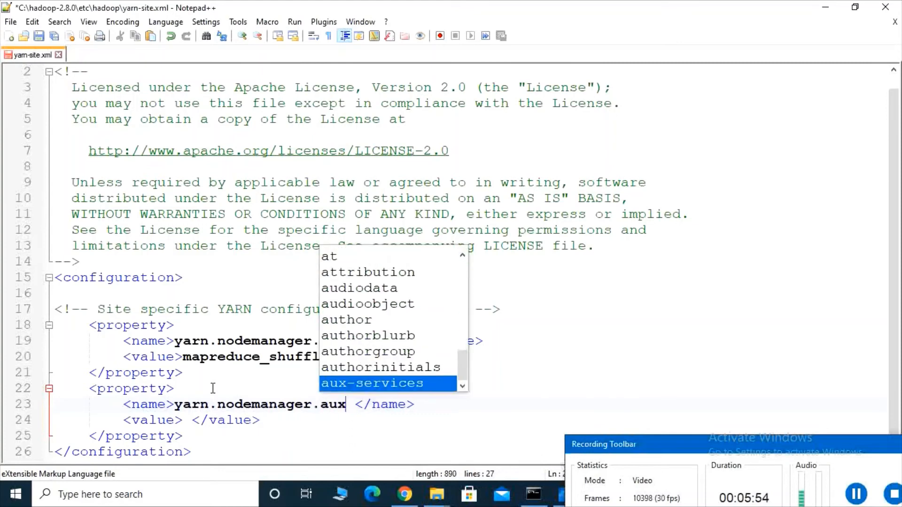
pyautogui.write('s')
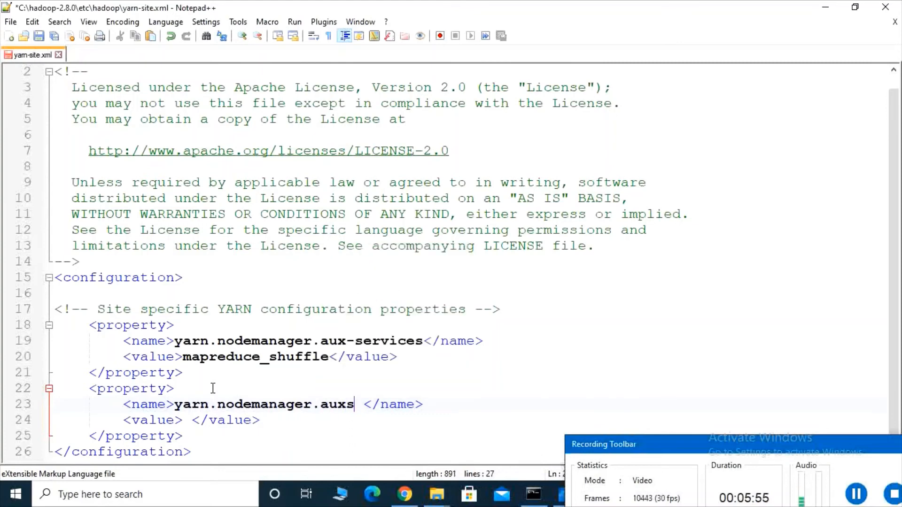
pyautogui.press('BackSpace')
pyautogui.press('BackSpace')
pyautogui.press('BackSpace')
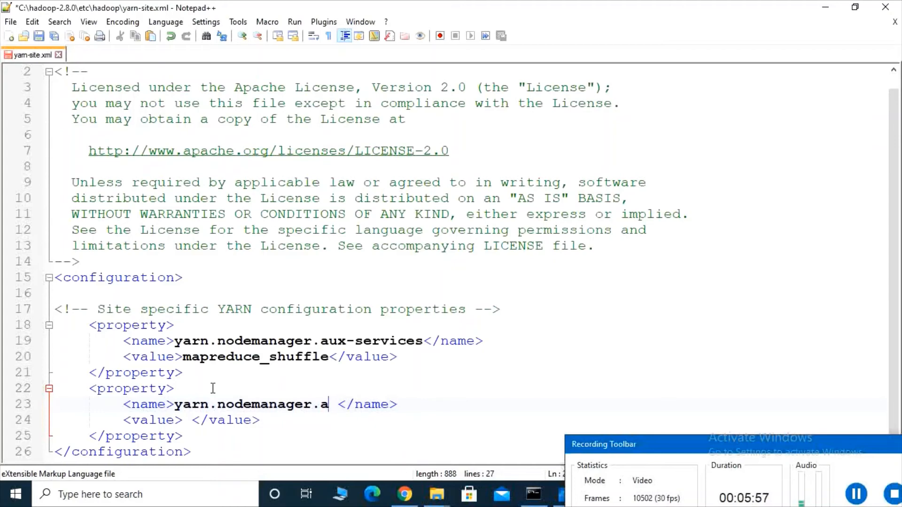
pyautogui.write('uxser')
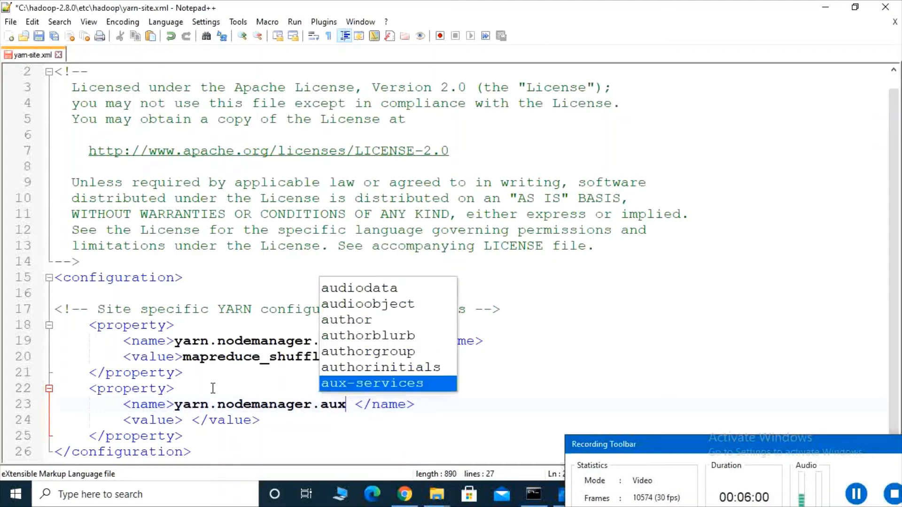
pyautogui.write('vices.')
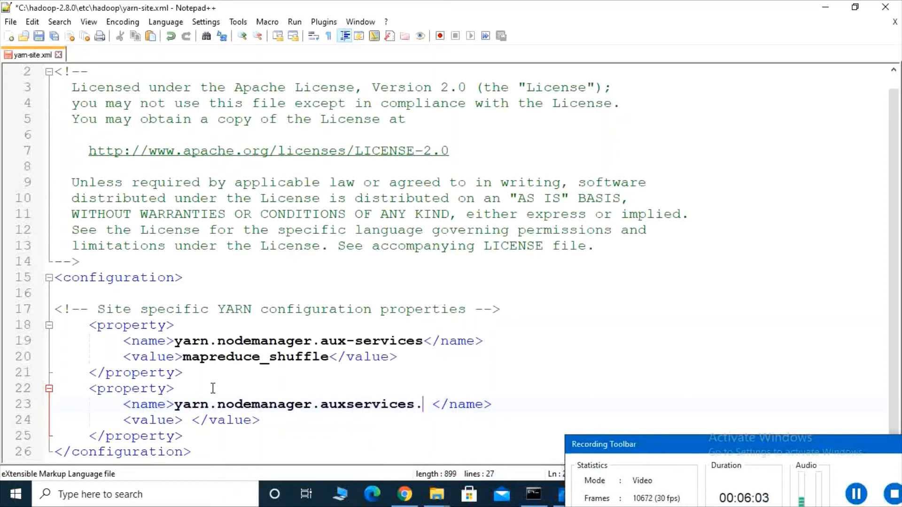
pyautogui.write('mapr')
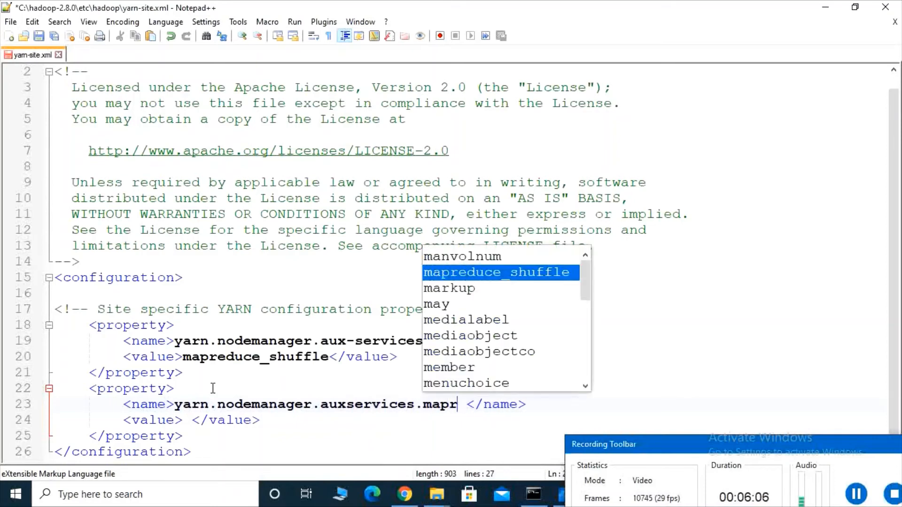
pyautogui.write('edu')
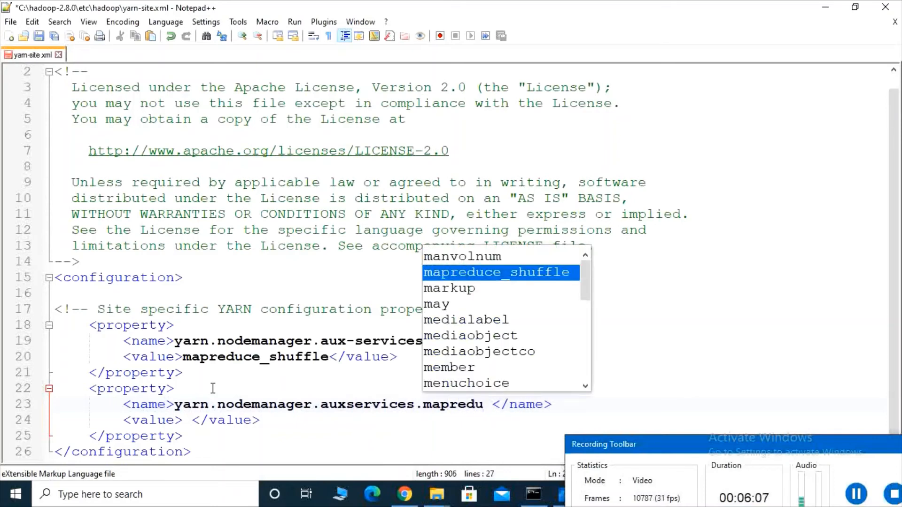
pyautogui.write('ce.shuff')
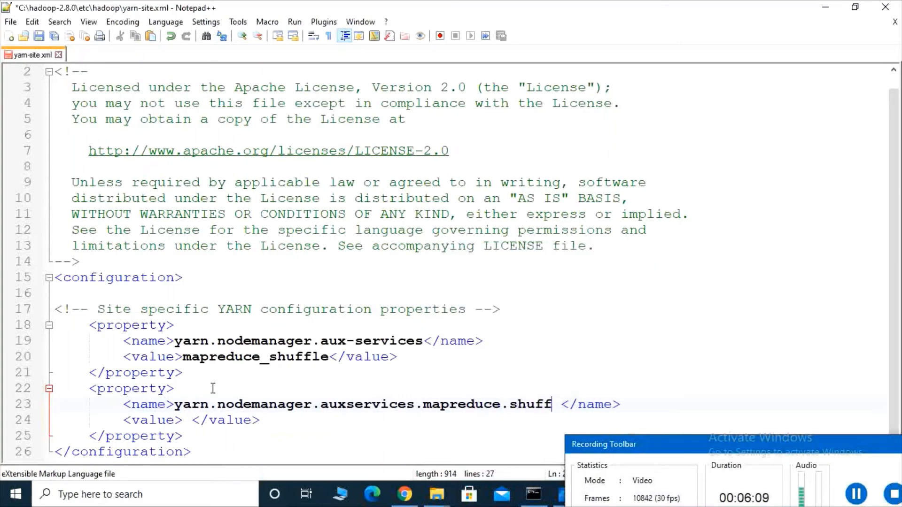
pyautogui.write('le')
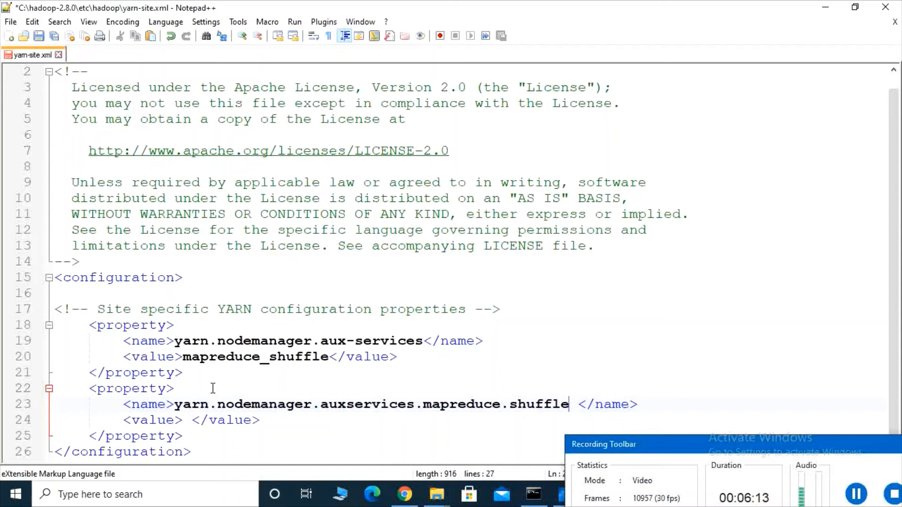
pyautogui.write('.ca')
pyautogui.press('BackSpace')
pyautogui.write('lass')
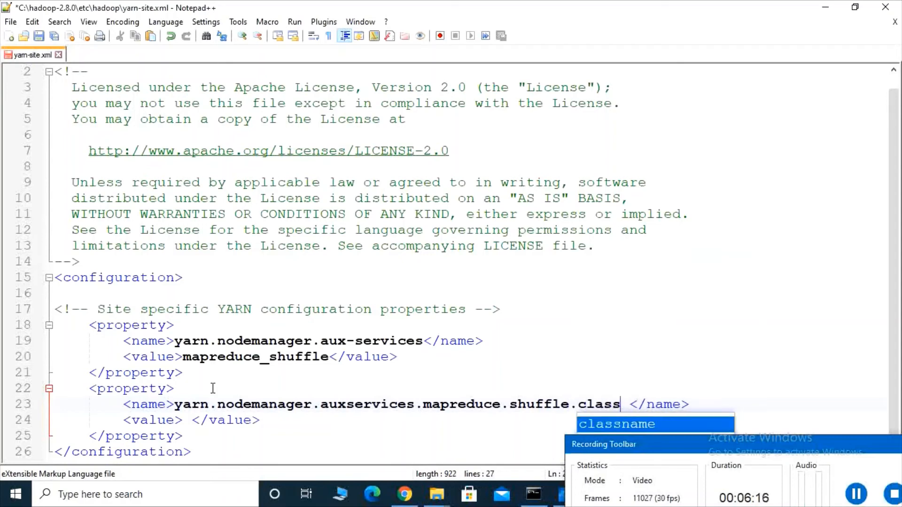
# Begin the second property's value with org.apache.hadoop.mapred between the value tags.
pyautogui.click(184, 421)
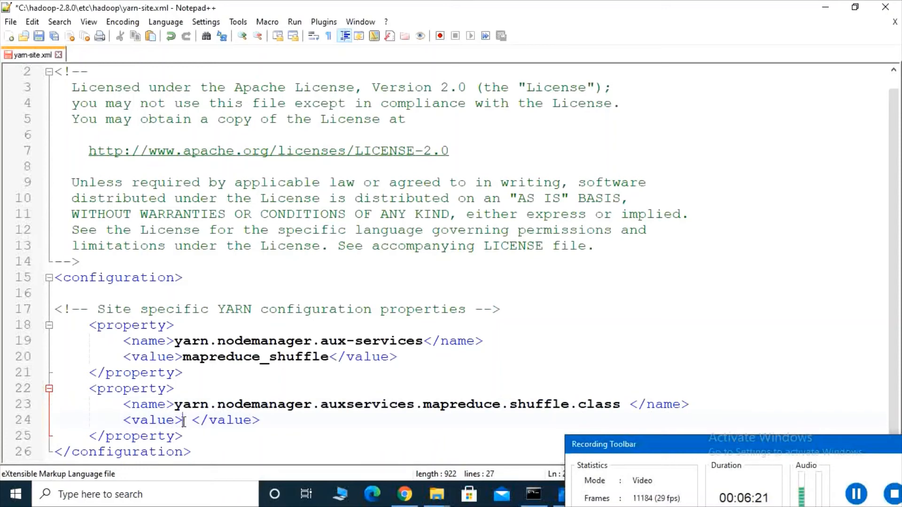
pyautogui.write('i')
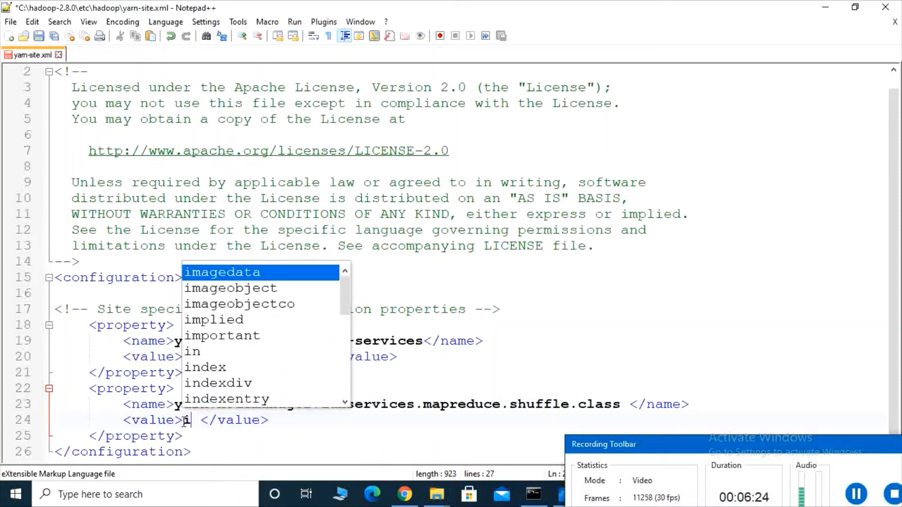
pyautogui.press('BackSpace')
pyautogui.write('pr')
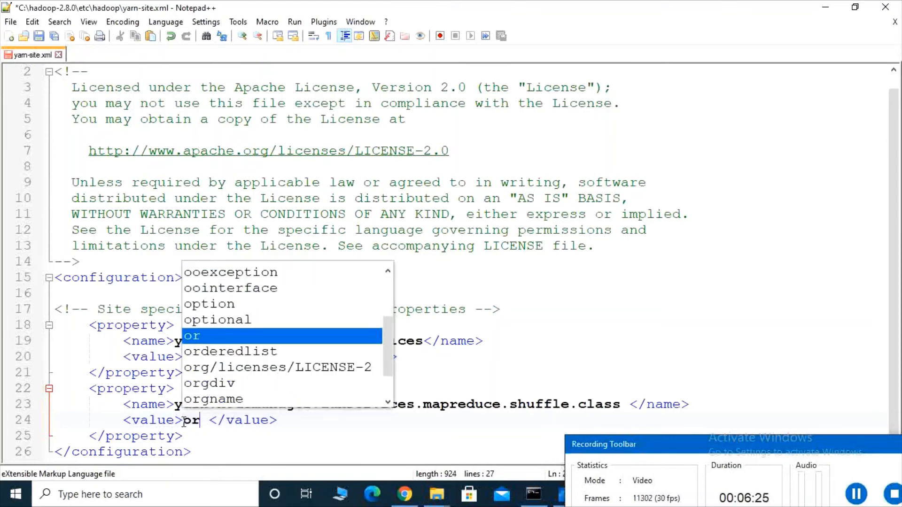
pyautogui.write('g.apache')
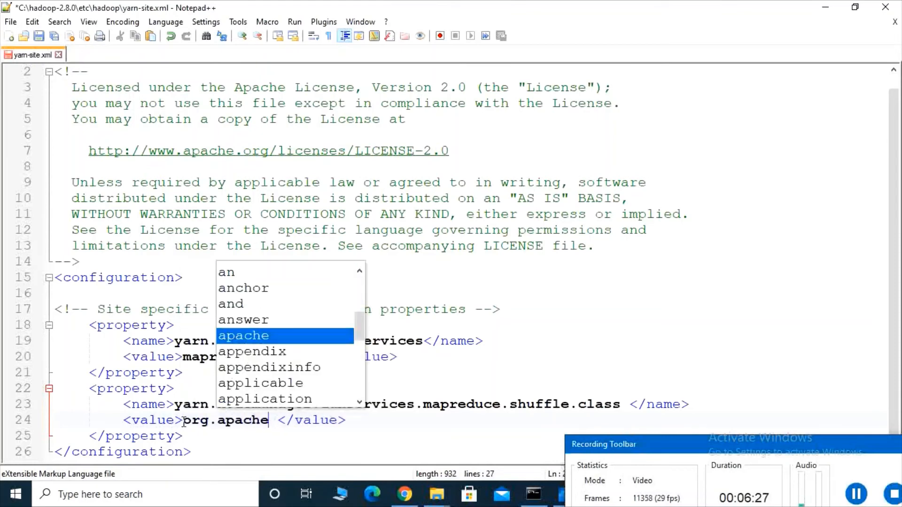
pyautogui.write('.')
pyautogui.write('hadoop')
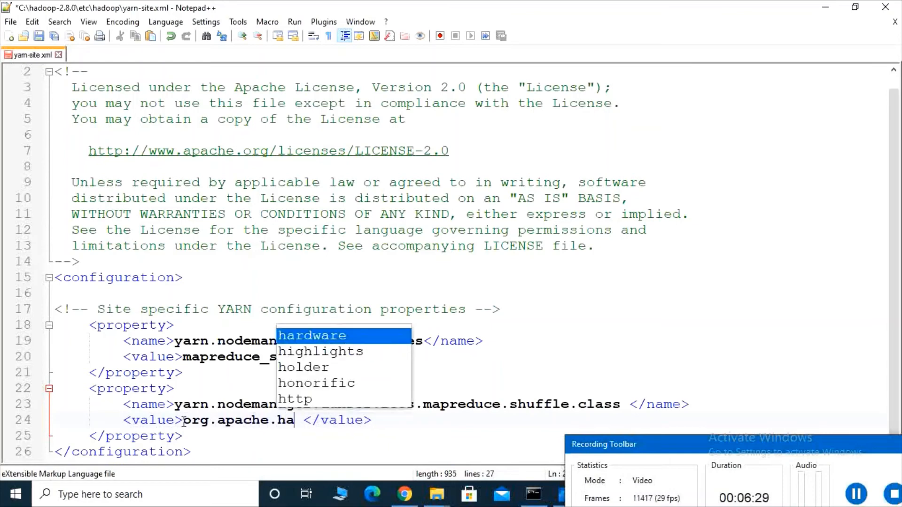
pyautogui.write('.mapred')
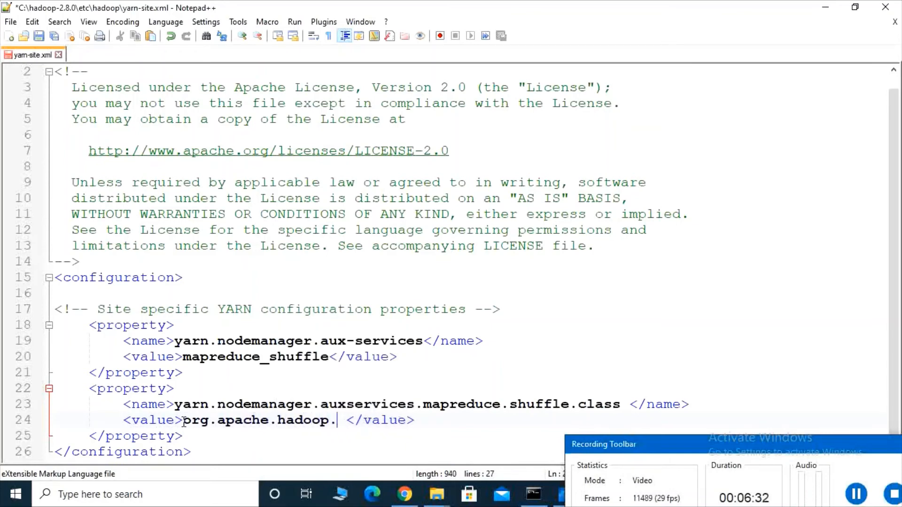
# Complete the second property's value with .ShuffleHandler and save yarn-site.xml.
pyautogui.write('.')
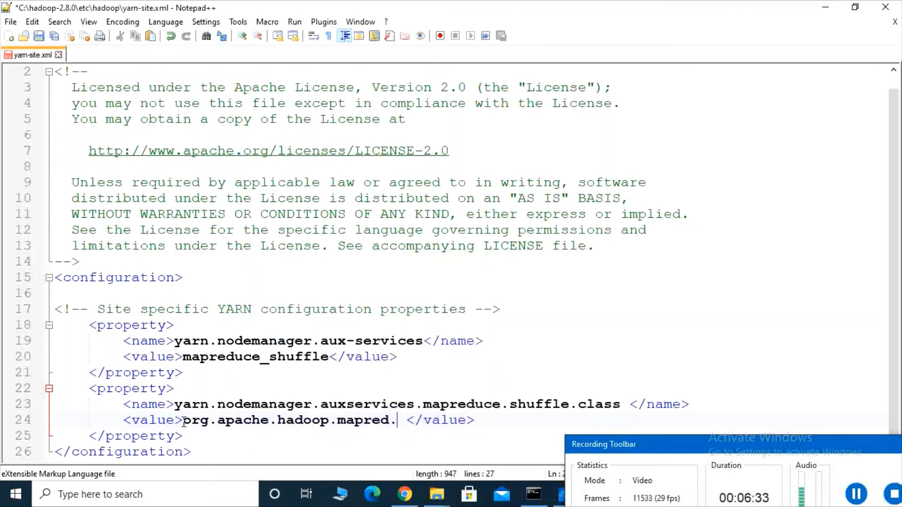
pyautogui.write('Shu')
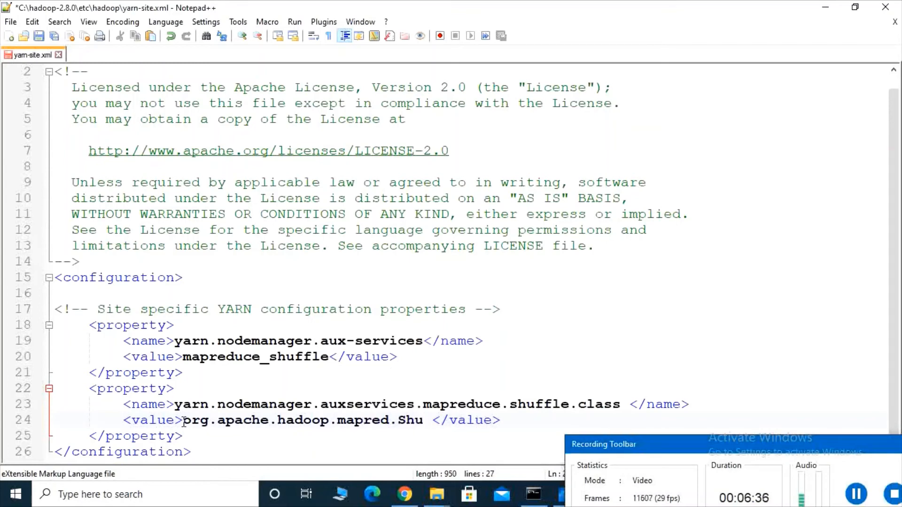
pyautogui.write('ffleH')
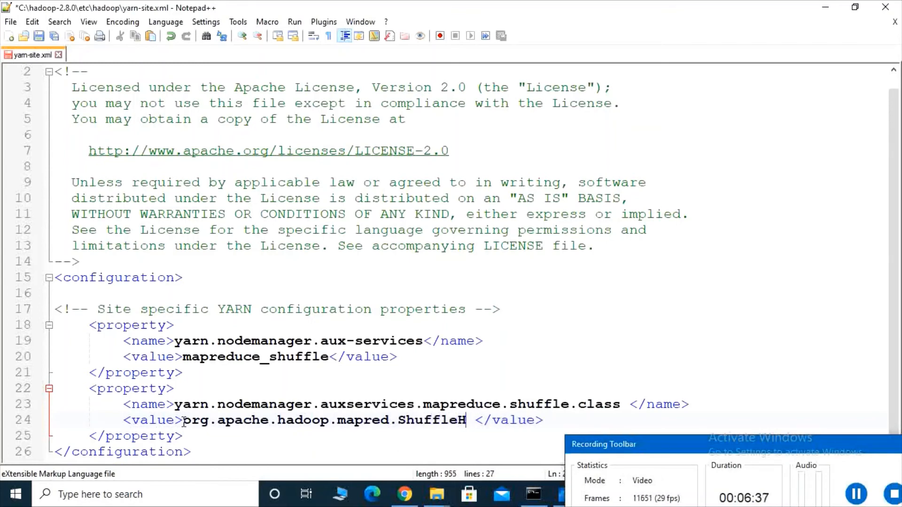
pyautogui.write('andler')
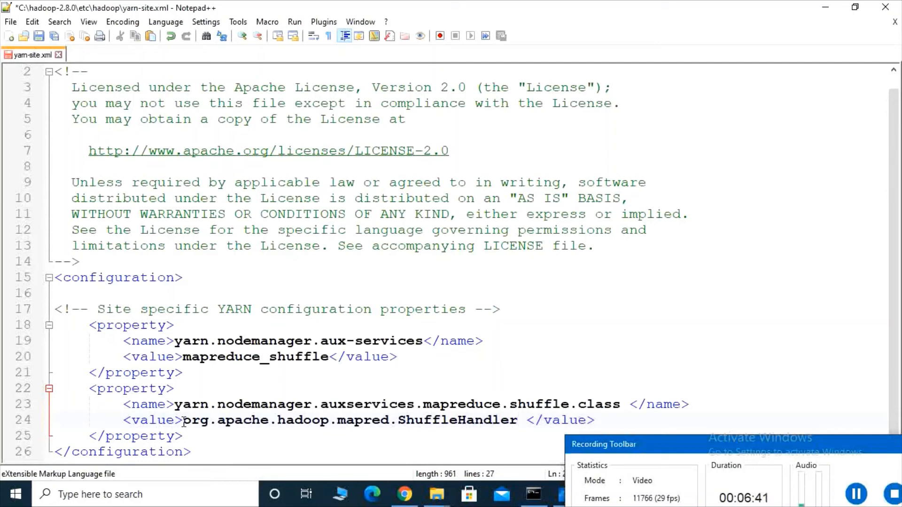
pyautogui.scroll(-1, 192, 320)
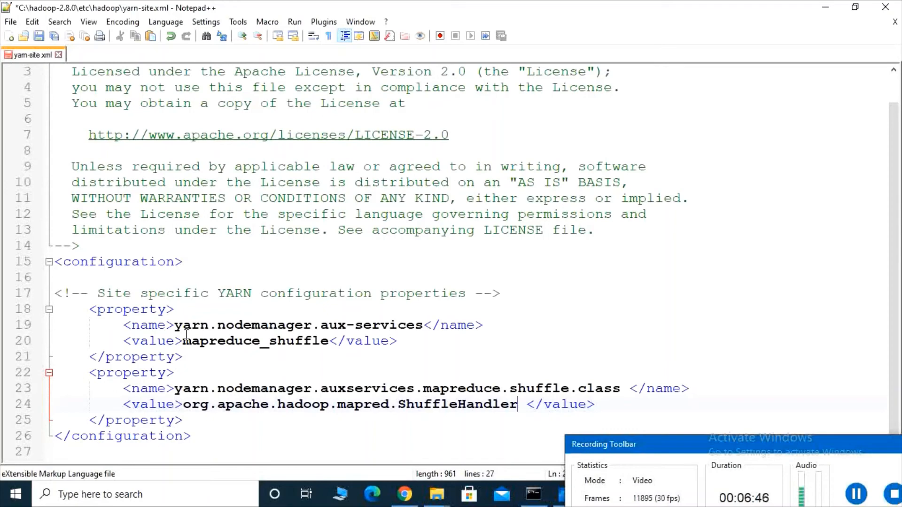
pyautogui.hotkey('ctrl', 's')
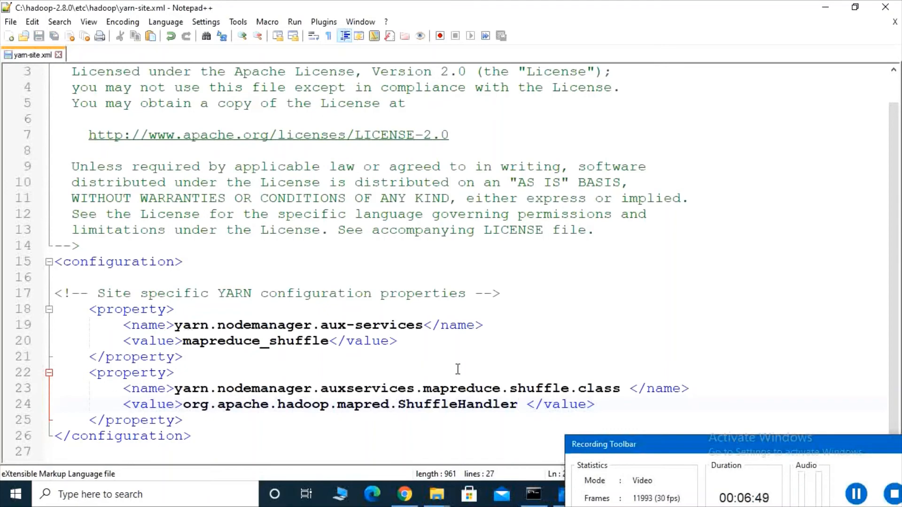
# Review the two property blocks inside the configuration element of yarn-site.xml.
pyautogui.scroll(1, 458, 370)
pyautogui.scroll(-1, 458, 370)
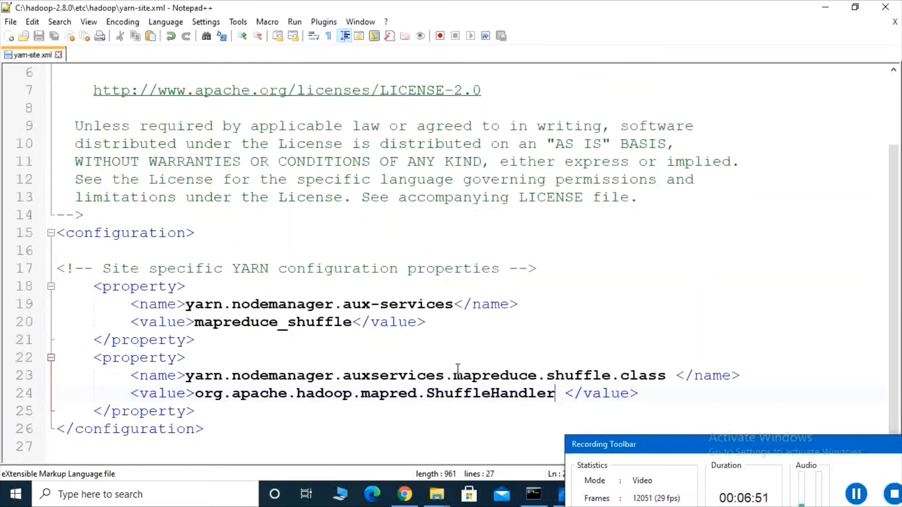
pyautogui.scroll(1, 458, 370)
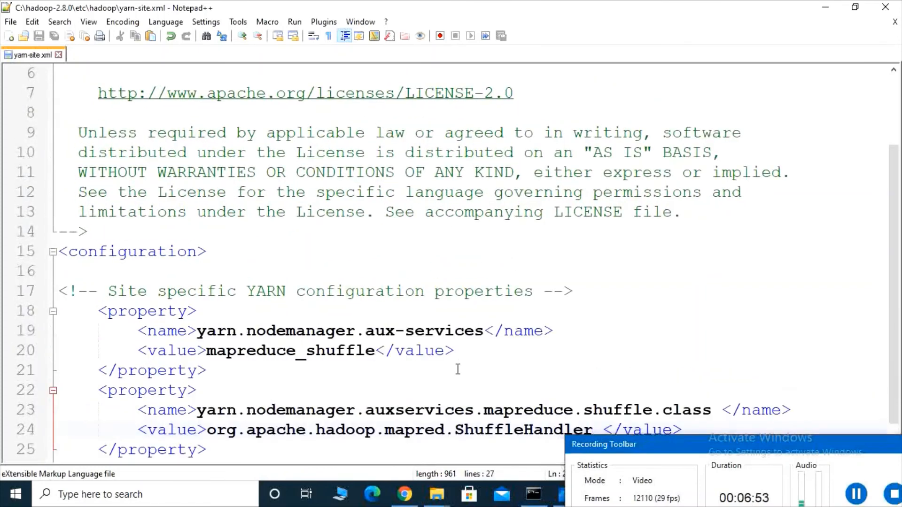
pyautogui.scroll(-1, 458, 370)
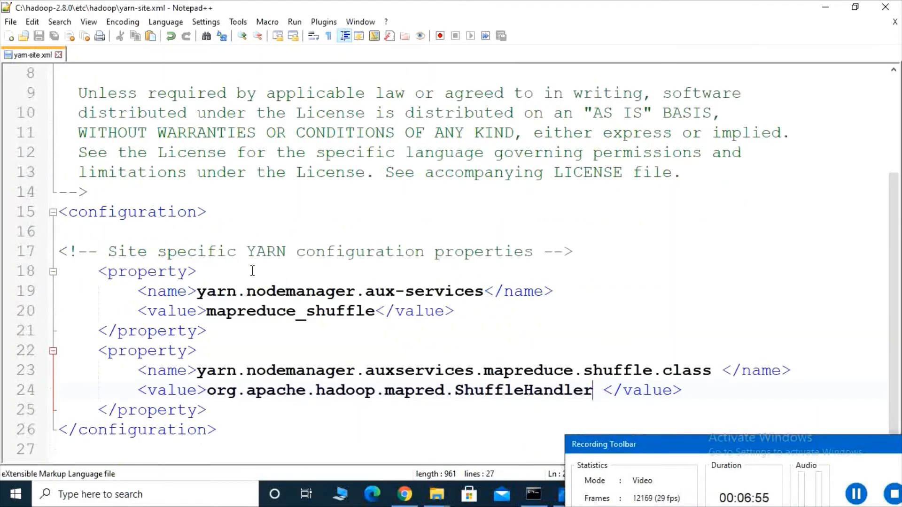
pyautogui.click(98, 267)
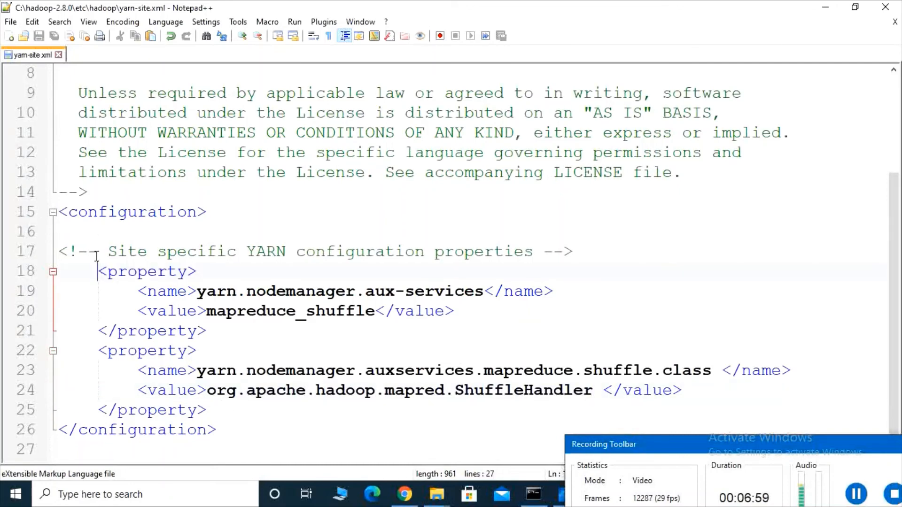
pyautogui.click(230, 403)
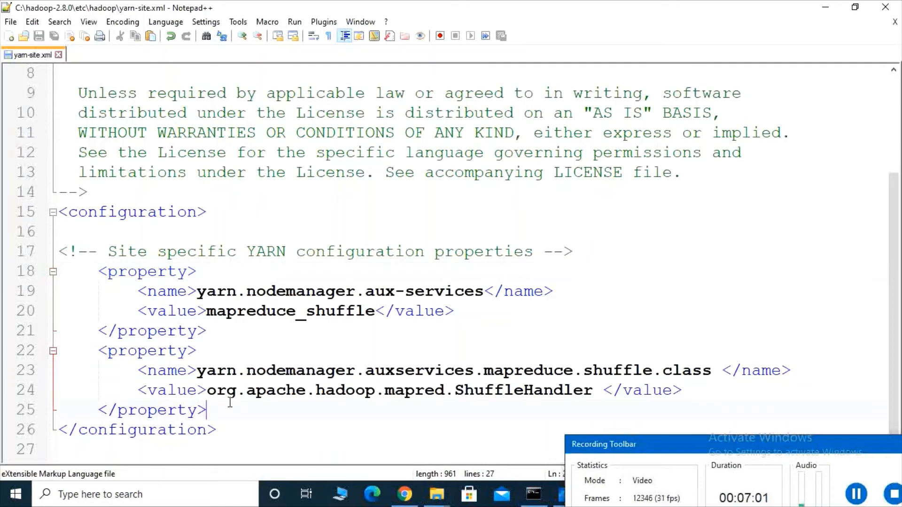
# Close the editor and open the hadoop-env Windows command script from the hadoop folder in Notepad++.
pyautogui.click(885, 7)
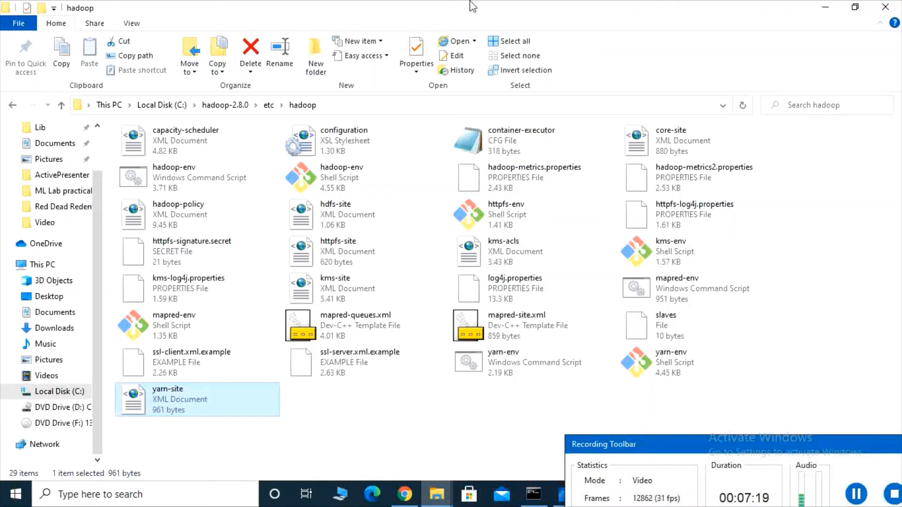
pyautogui.click(160, 184)
pyautogui.rightClick(159, 183)
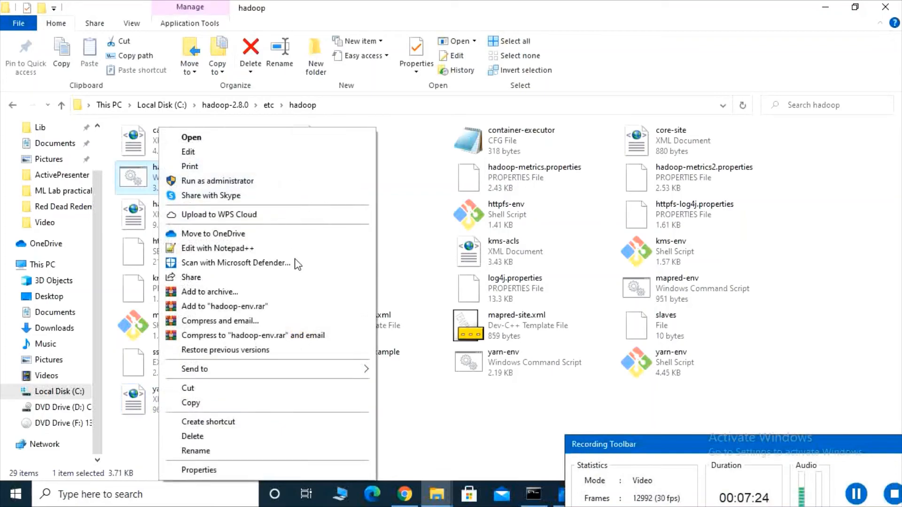
pyautogui.click(191, 250)
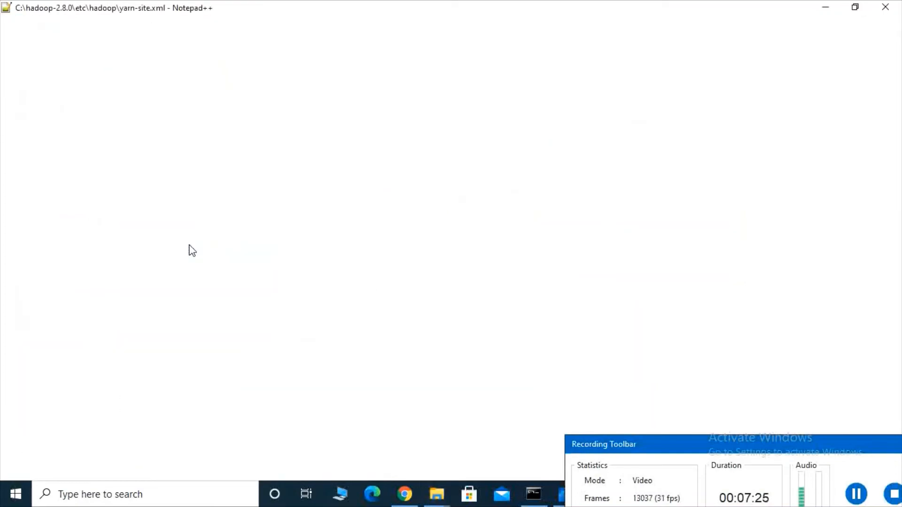
# Replace %JAVA_HOME% in the set JAVA_HOME line with an empty pair of double quotes.
pyautogui.scroll(-8, 279, 336)
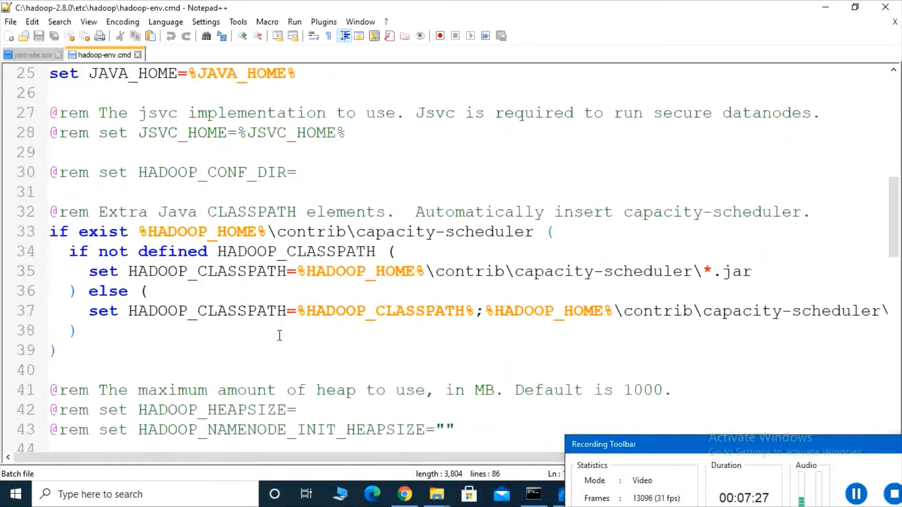
pyautogui.scroll(2, 279, 335)
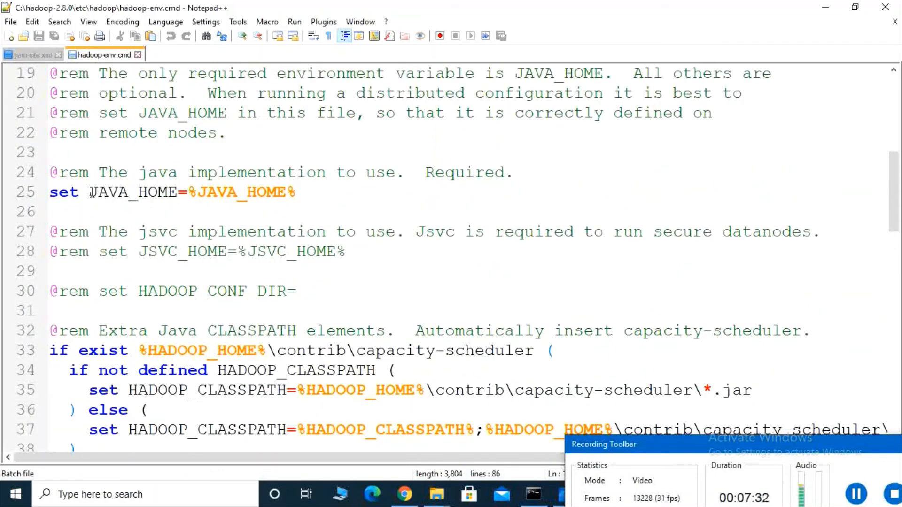
pyautogui.moveTo(89, 193); pyautogui.dragTo(179, 200)
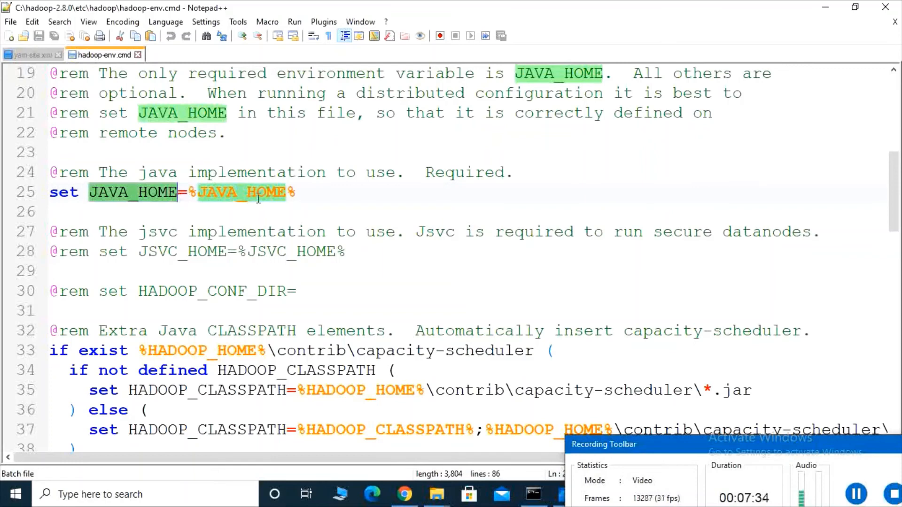
pyautogui.moveTo(298, 193); pyautogui.dragTo(188, 192)
pyautogui.press('Delete')
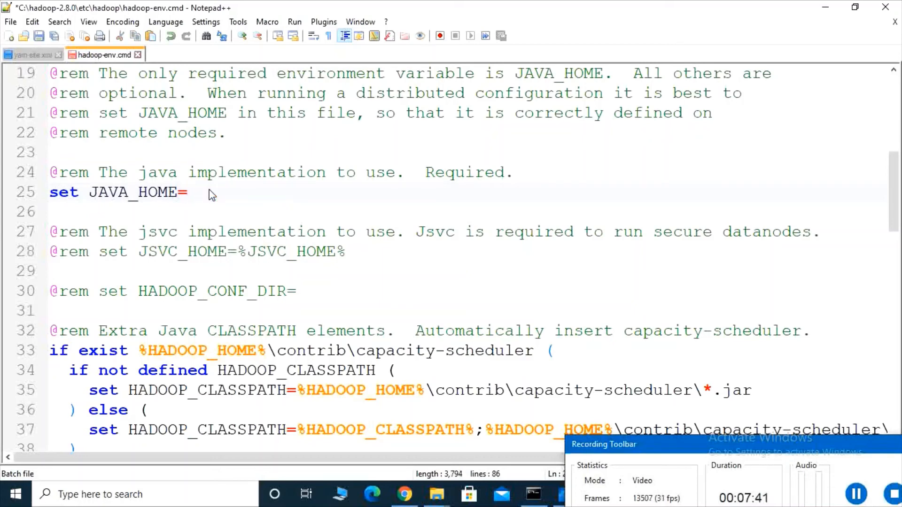
pyautogui.write('""')
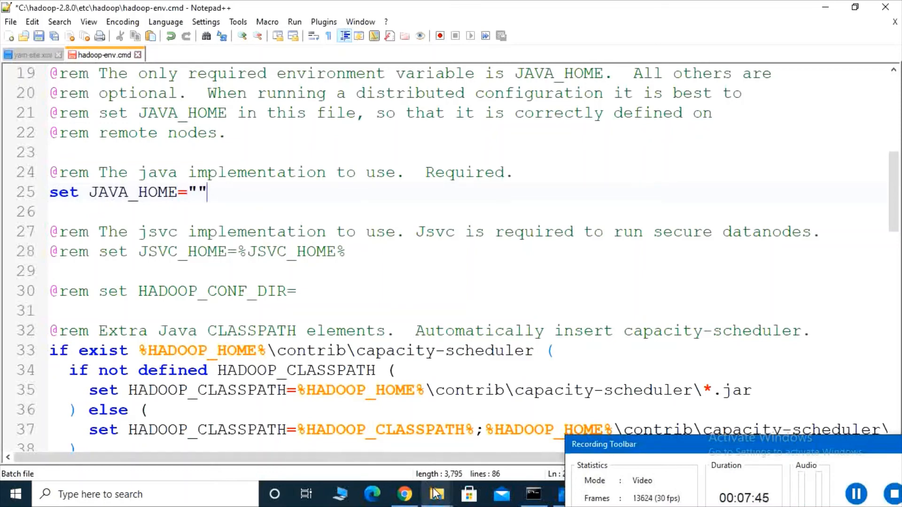
# Switch to File Explorer and browse to the jdk-15.0.2 folder in C:\Program Files\Java.
pyautogui.moveTo(436, 494)
pyautogui.click(362, 455)
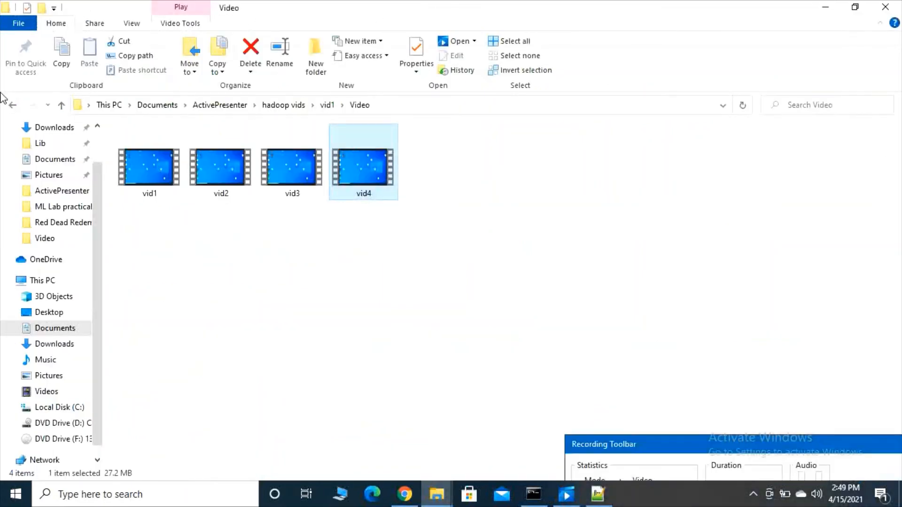
pyautogui.click(12, 105)
pyautogui.click(12, 105)
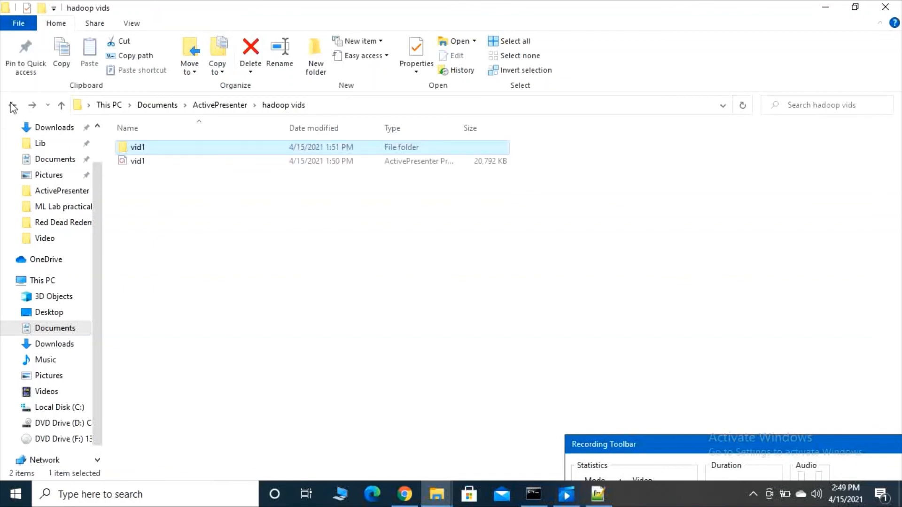
pyautogui.click(12, 105)
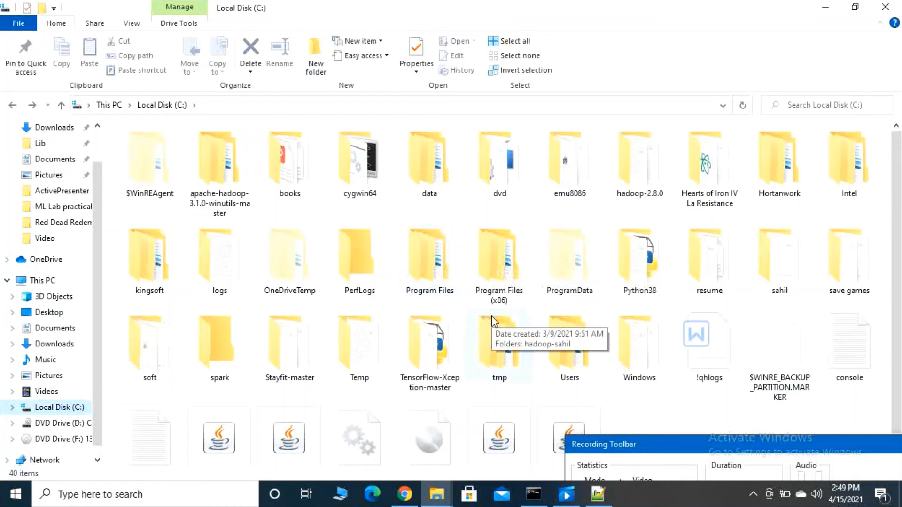
pyautogui.doubleClick(433, 279)
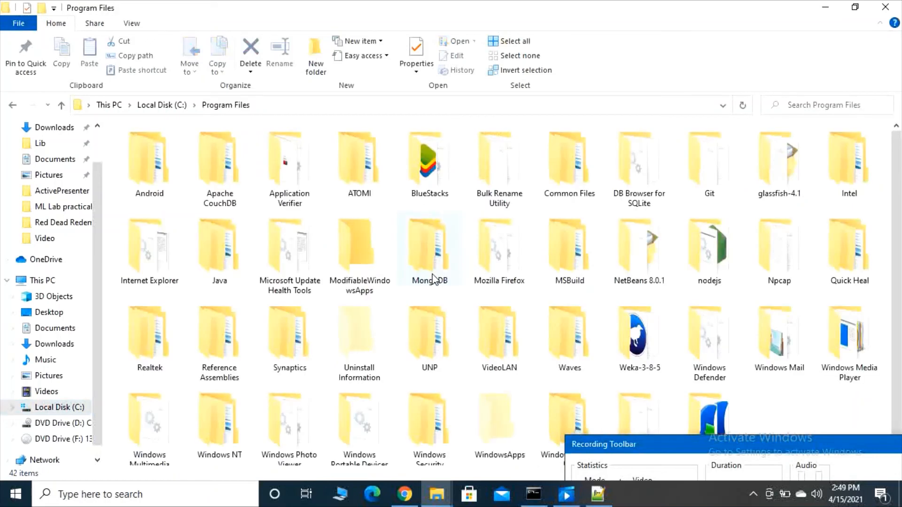
pyautogui.scroll(-1, 289, 313)
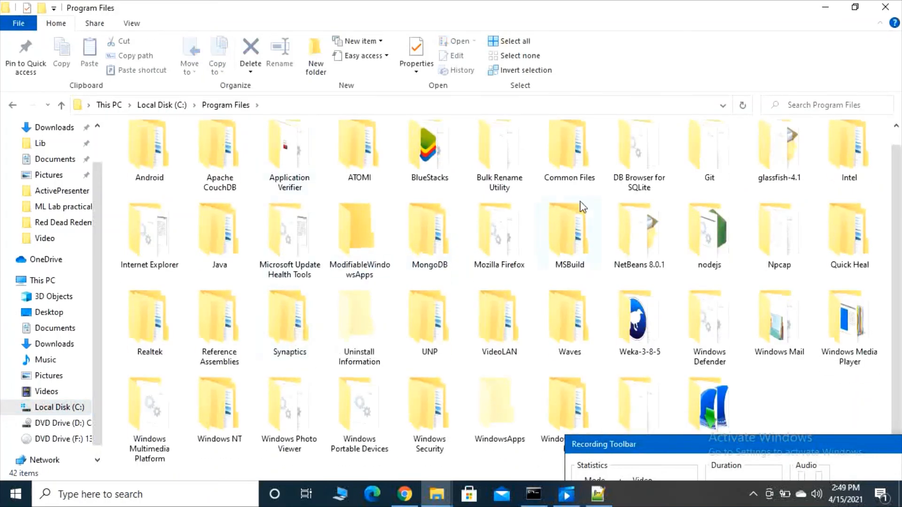
pyautogui.doubleClick(227, 234)
pyautogui.doubleClick(147, 147)
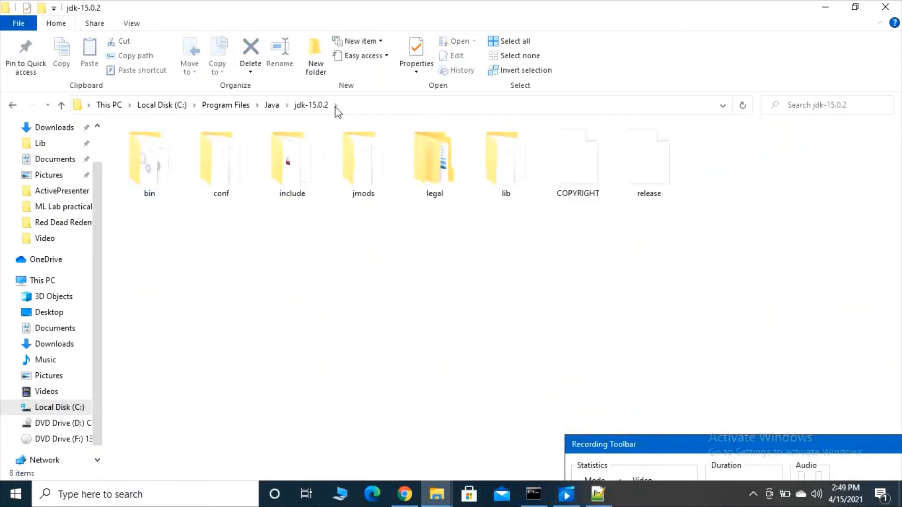
pyautogui.click(348, 108)
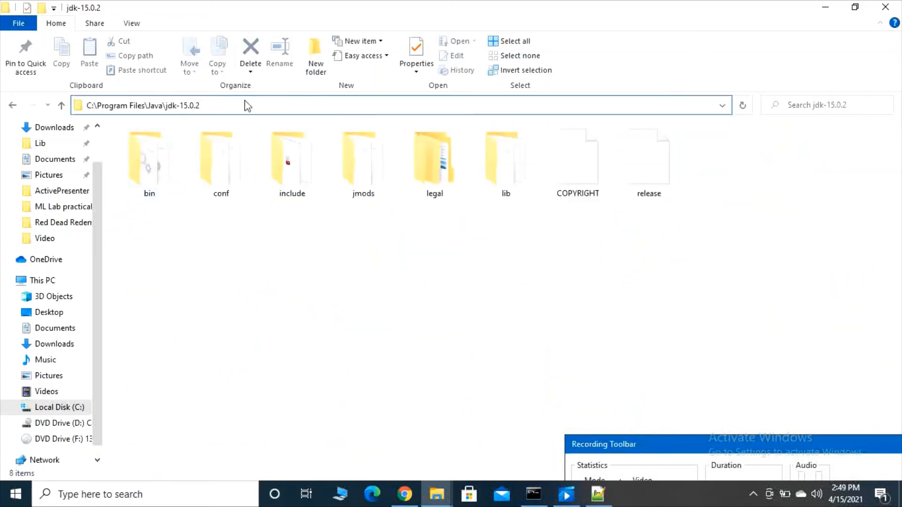
pyautogui.press('Escape')
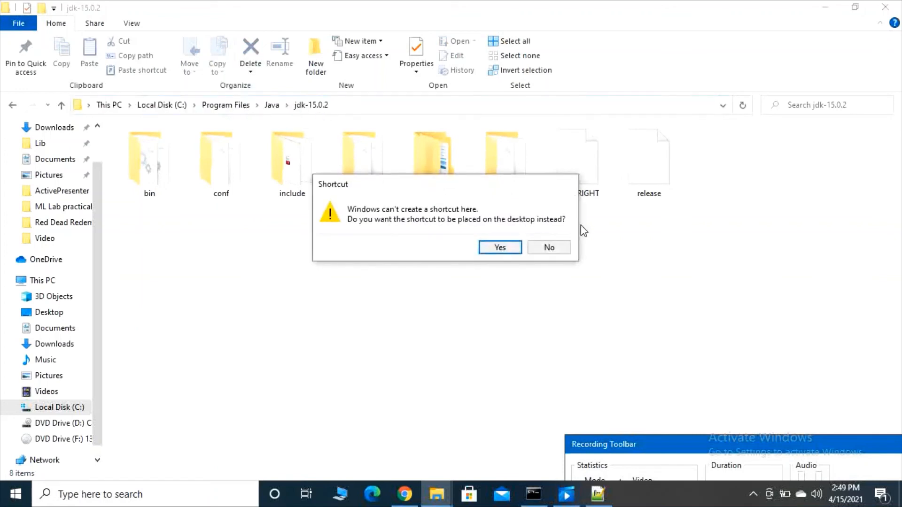
pyautogui.click(550, 247)
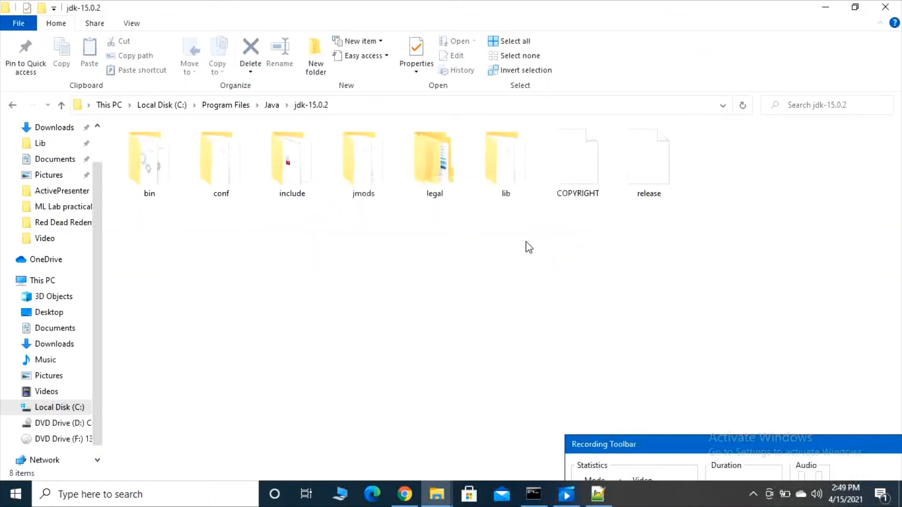
# Copy the full path of the jdk-15.0.2 folder, C:\Program Files\Java\jdk-15.0.2.
pyautogui.click(352, 106)
pyautogui.hotkey('ctrl', 'c')
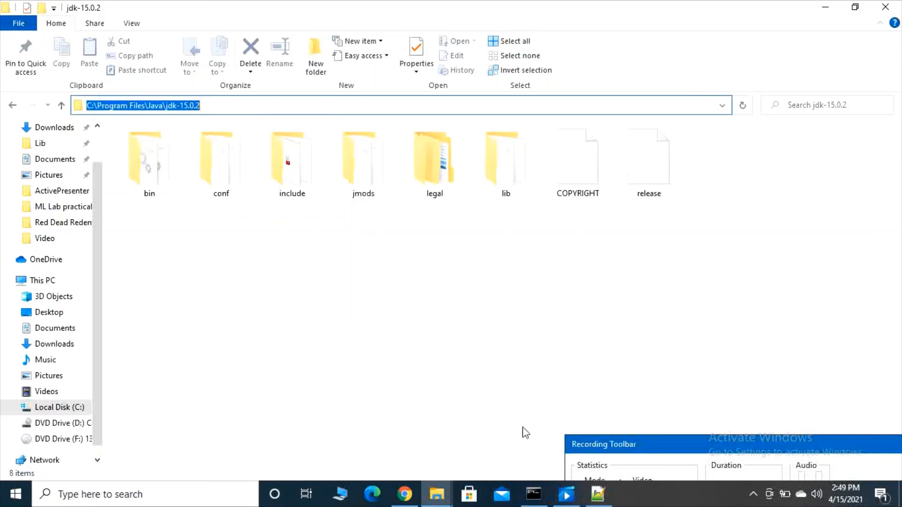
# Switch to Notepad++, paste the JDK path between the JAVA_HOME quotes in hadoop-env.cmd, save the file and close the editor.
pyautogui.click(598, 495)
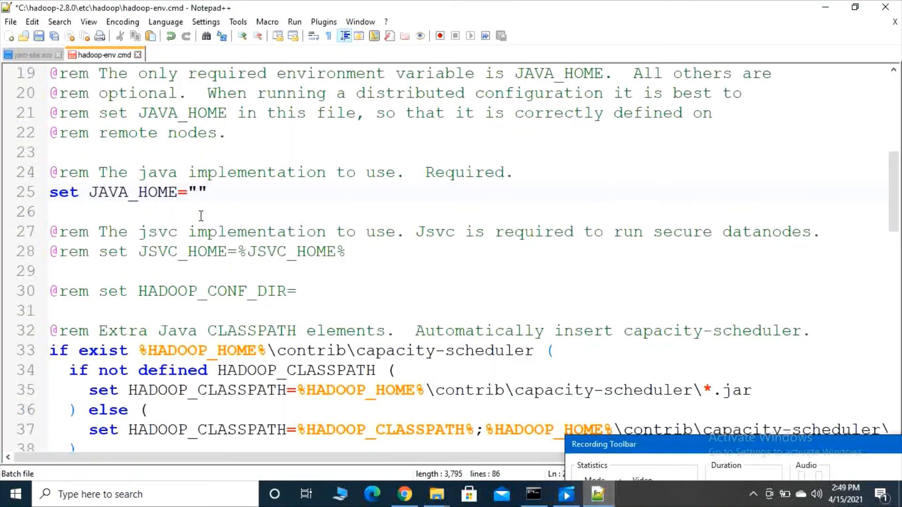
pyautogui.click(198, 192)
pyautogui.hotkey('ctrl', 'v')
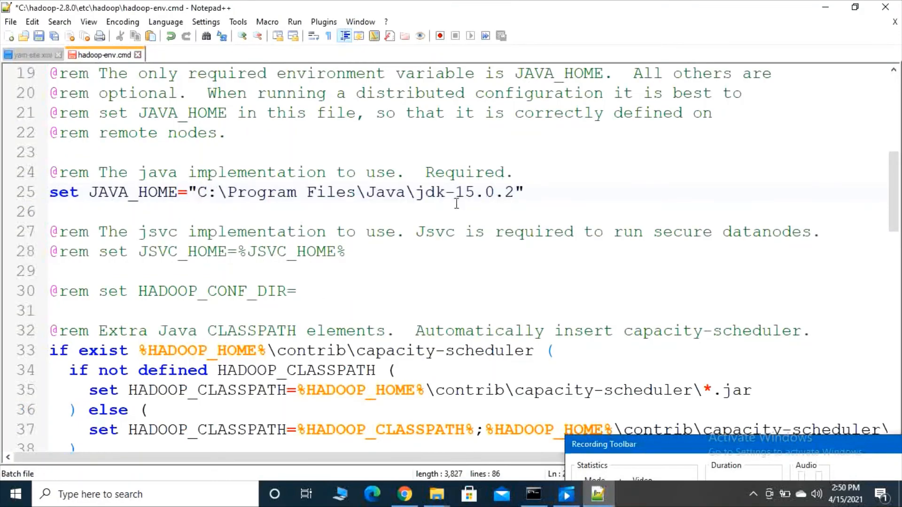
pyautogui.hotkey('ctrl', 's')
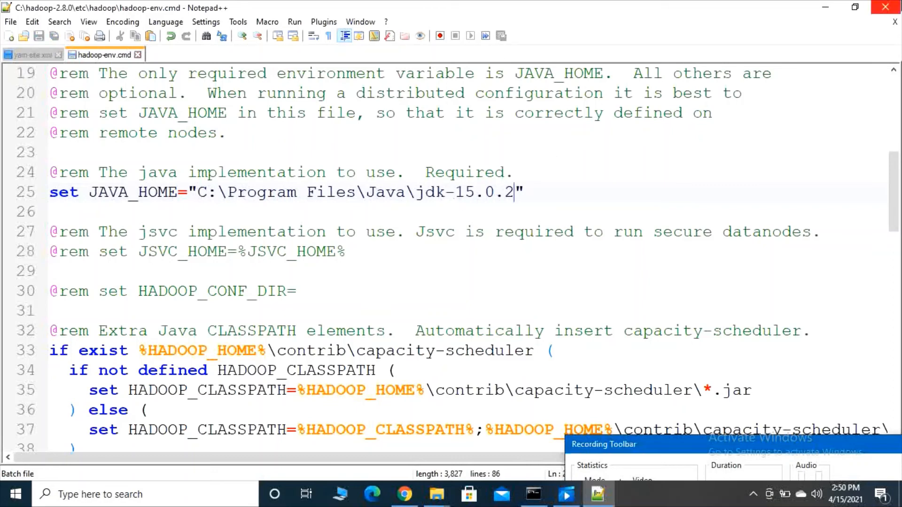
pyautogui.click(895, 6)
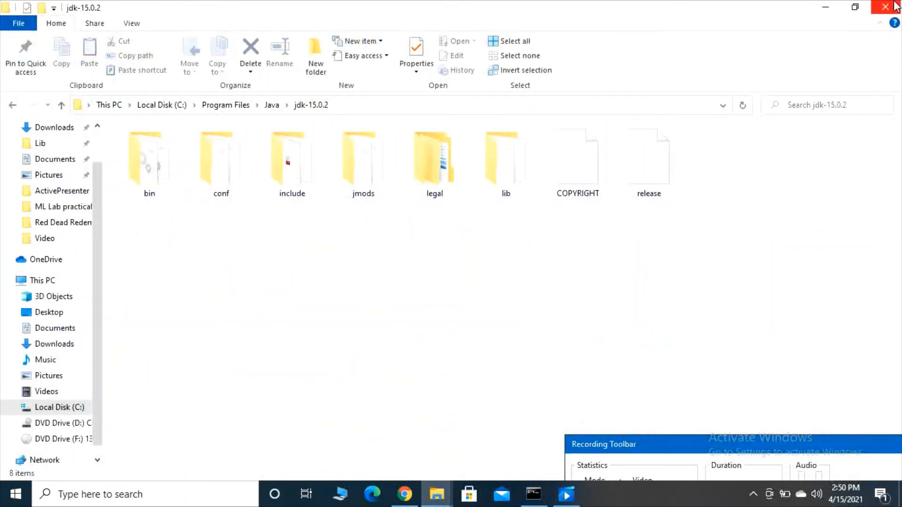
pyautogui.moveTo(684, 453); pyautogui.dragTo(562, 319)
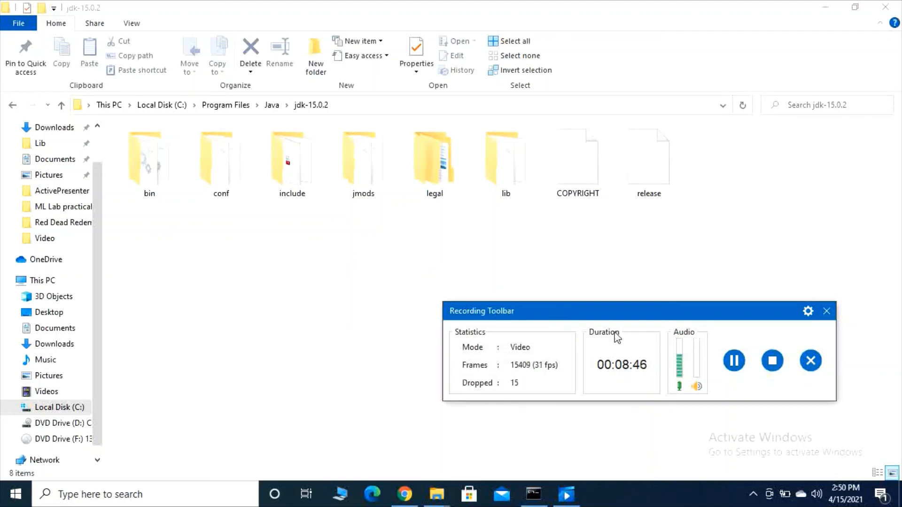
pyautogui.click(773, 362)
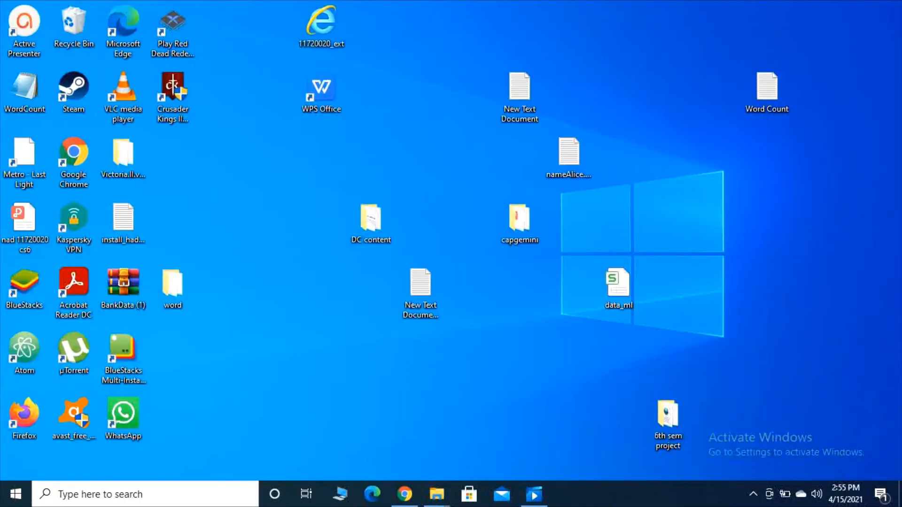
# Search Windows for "command" and open Command Prompt.
pyautogui.click(199, 489)
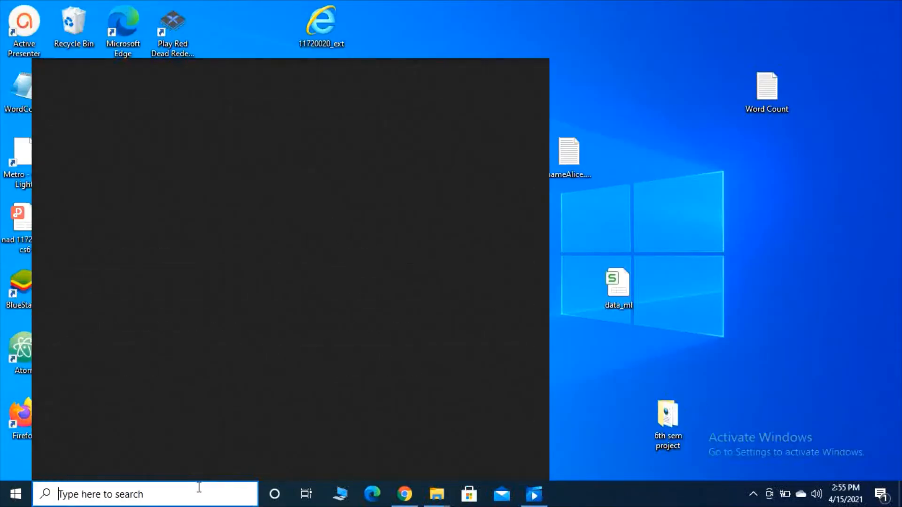
pyautogui.write('command')
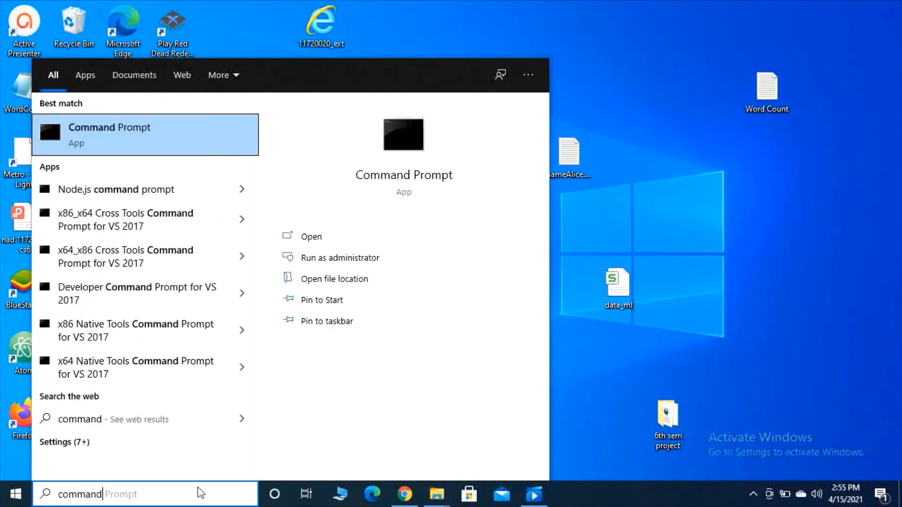
pyautogui.press('Return')
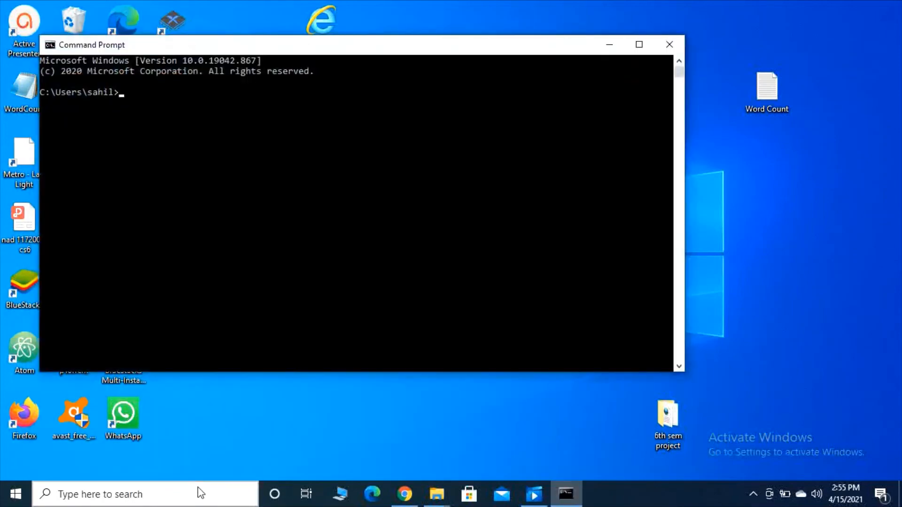
# Run hdfs namenode -format and answer y to re-format the filesystem in the storage directory.
pyautogui.write('hdfs namenode -foram')
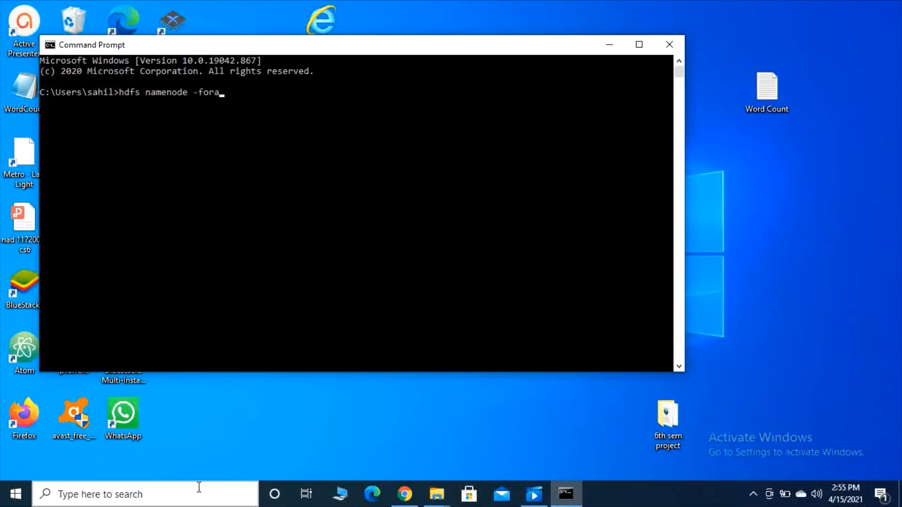
pyautogui.press('BackSpace')
pyautogui.press('BackSpace')
pyautogui.write('mat')
pyautogui.press('Return')
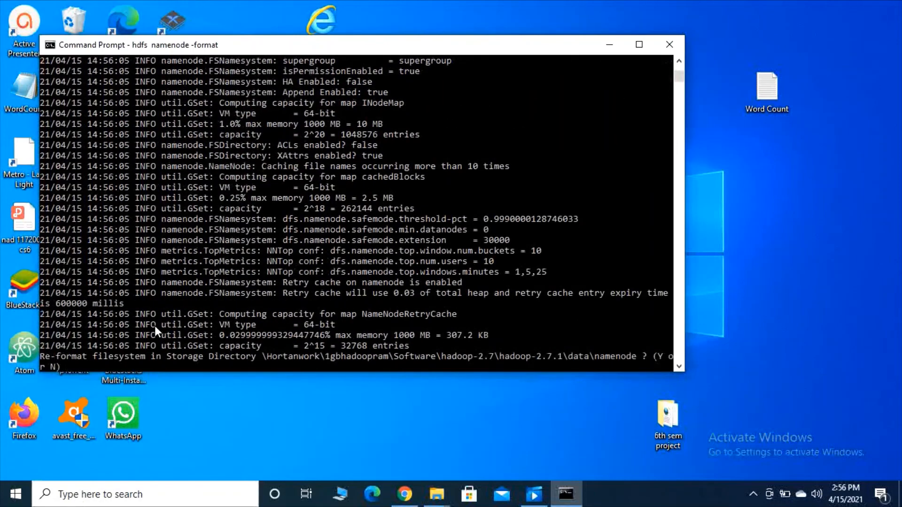
pyautogui.write('y')
pyautogui.press('Return')
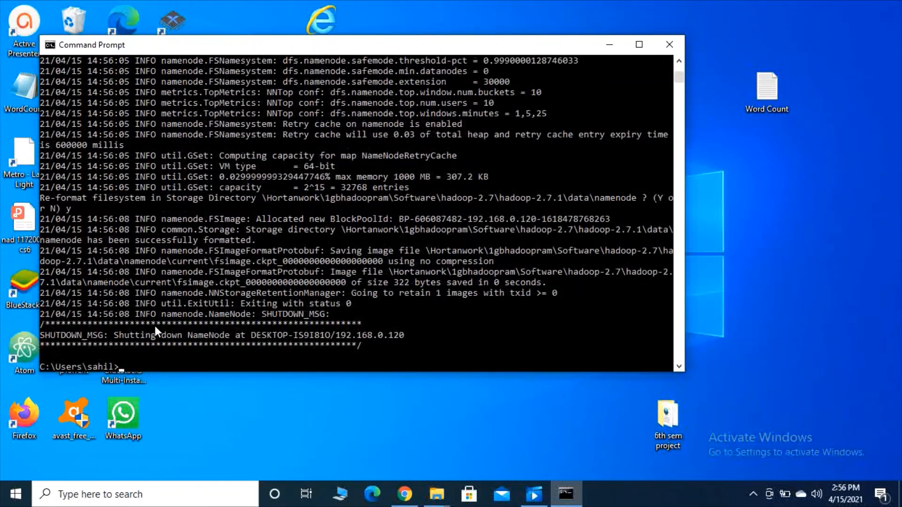
# Change to the C:/hadoop-2.8.0/sbin directory and run start-all.cmd to start the Hadoop daemons.
pyautogui.scroll(-5, 233, 241)
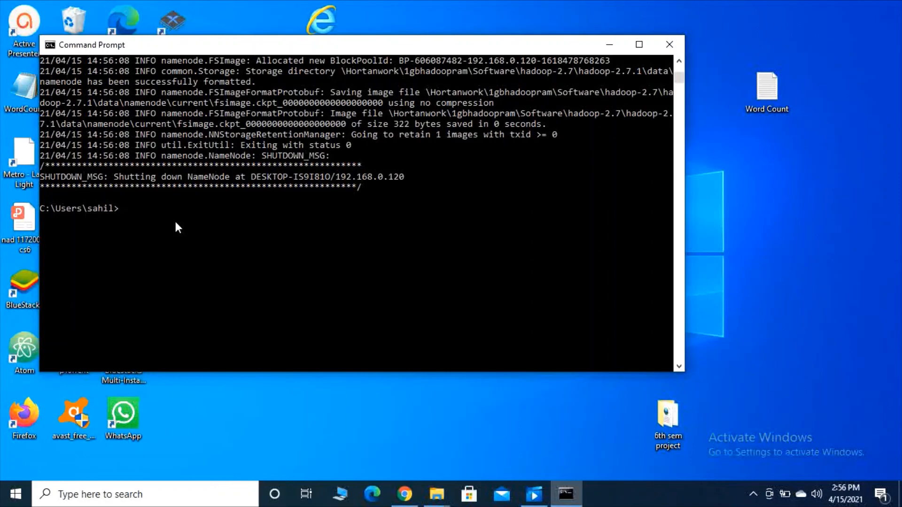
pyautogui.write('cd C')
pyautogui.write(':/hadoop-2.8.0/sbin')
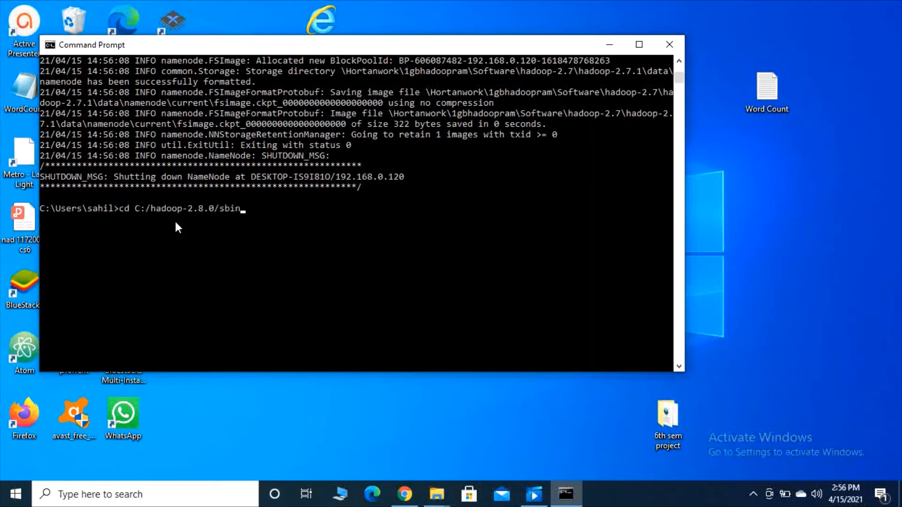
pyautogui.press('Return')
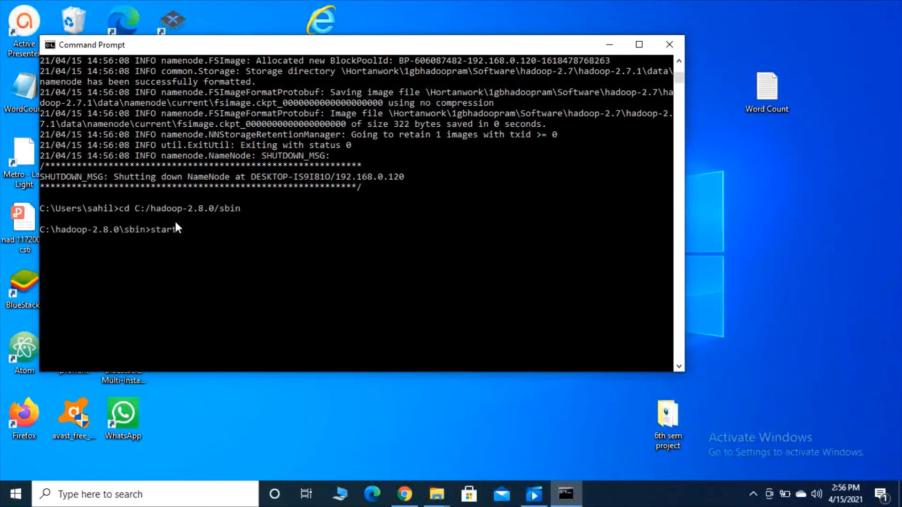
pyautogui.write('start-all.cmd')
pyautogui.press('Return')
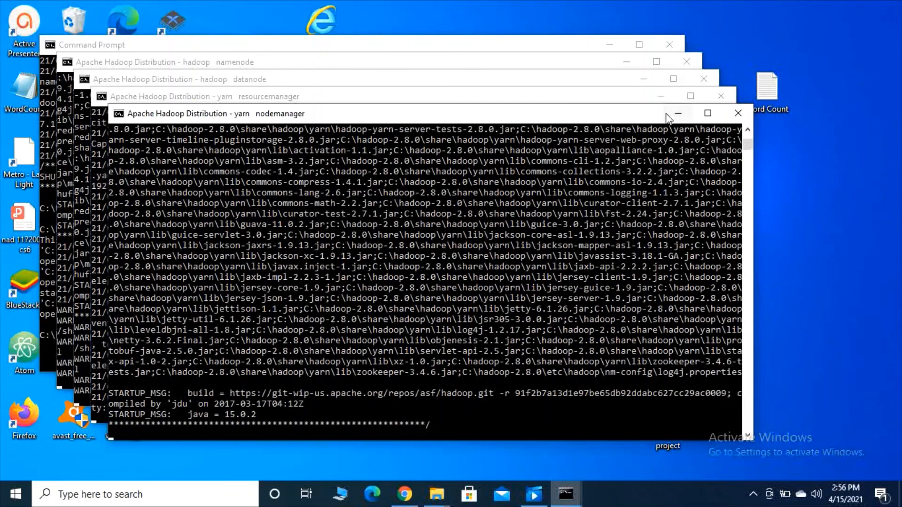
# Minimize the nodemanager, resourcemanager and datanode consoles one after another to inspect each daemon's output through to the namenode console.
pyautogui.click(669, 115)
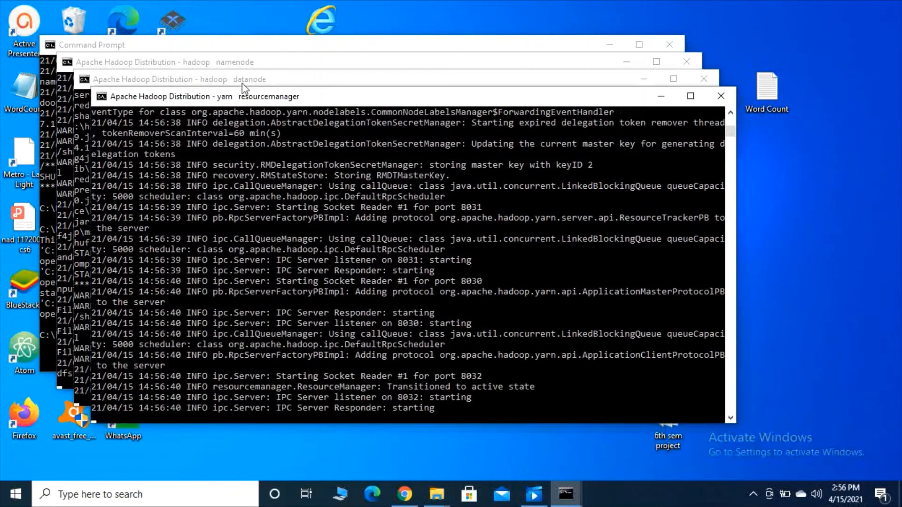
pyautogui.click(660, 96)
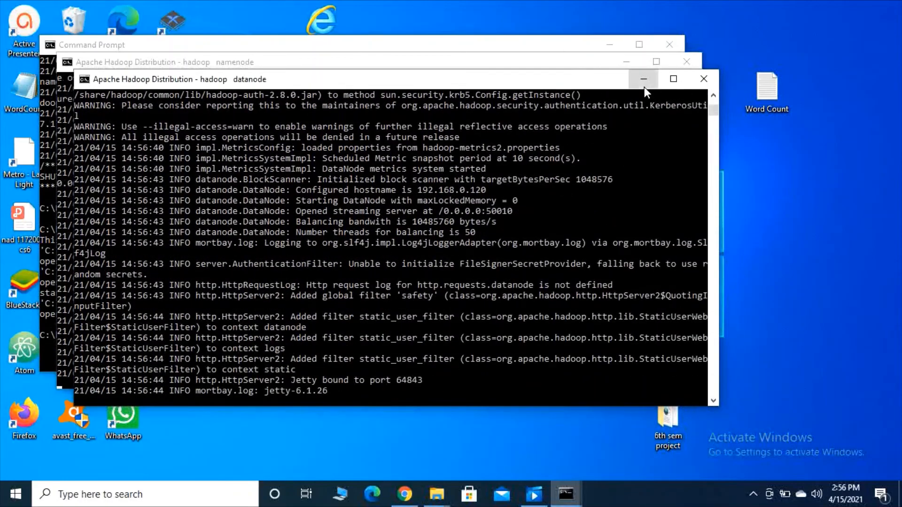
pyautogui.click(644, 79)
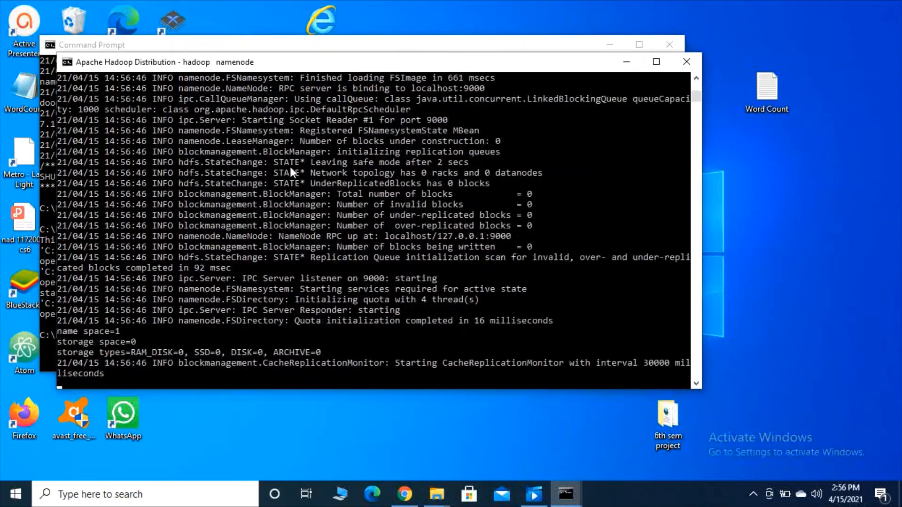
pyautogui.click(404, 494)
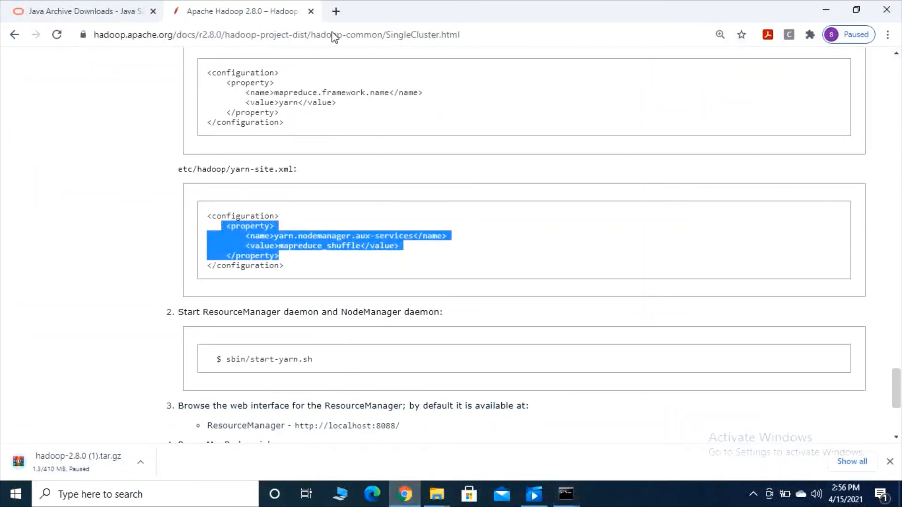
pyautogui.click(334, 12)
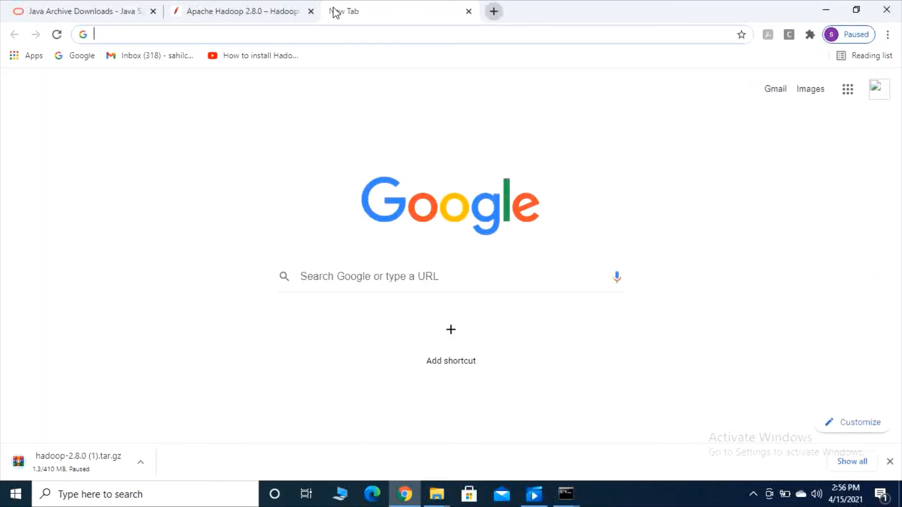
pyautogui.write('httt')
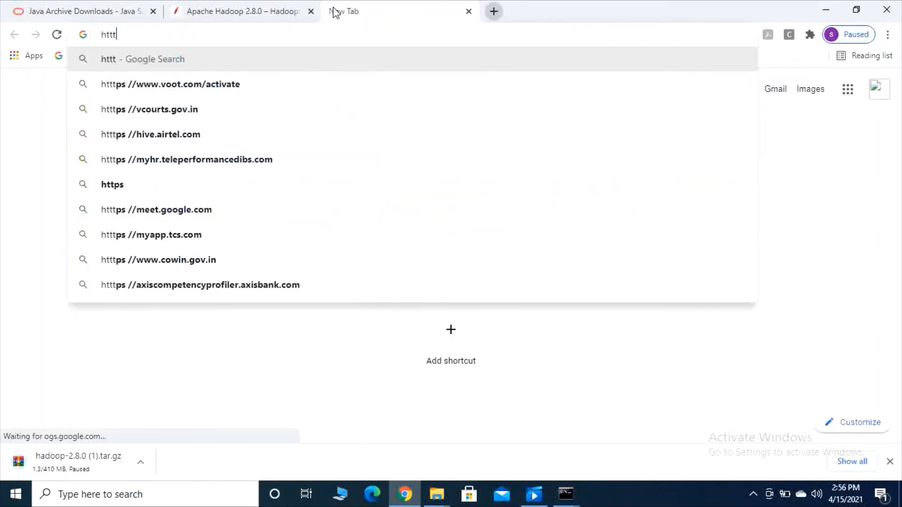
pyautogui.press('BackSpace')
pyautogui.write('p:')
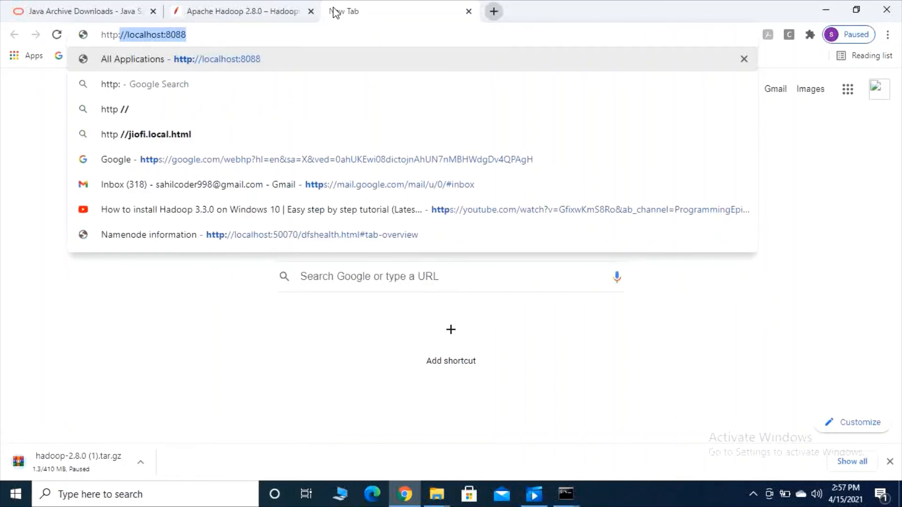
pyautogui.press('Return')
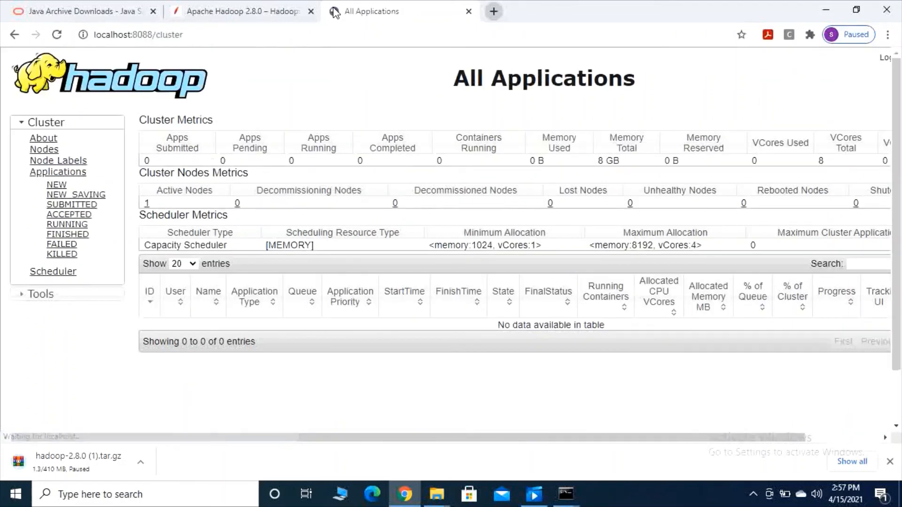
pyautogui.scroll(-2, 291, 174)
pyautogui.scroll(2, 292, 173)
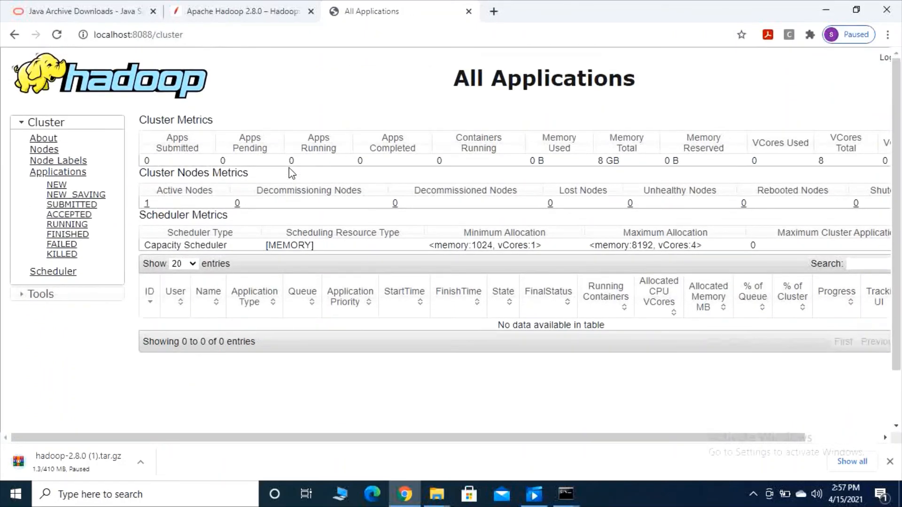
pyautogui.hscroll(3, 292, 174)
pyautogui.hscroll(-3, 291, 173)
pyautogui.click(493, 11)
pyautogui.write('h')
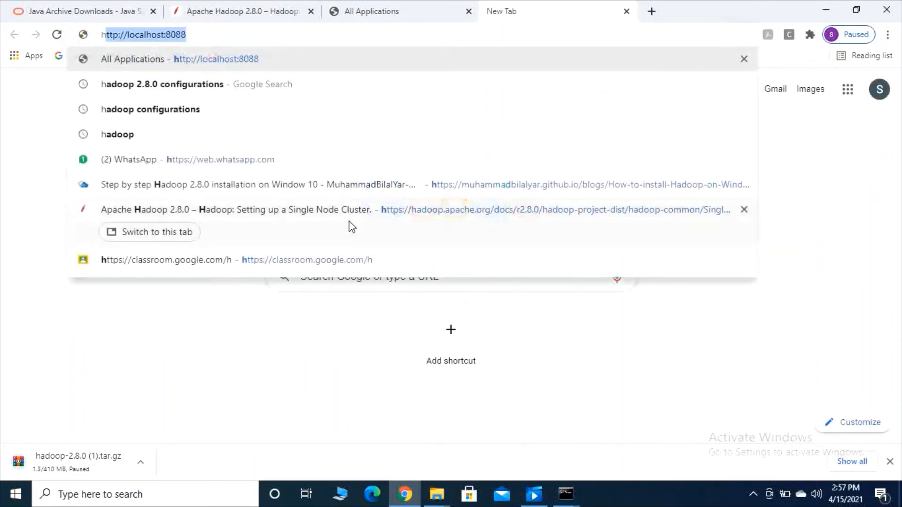
pyautogui.write('ttp')
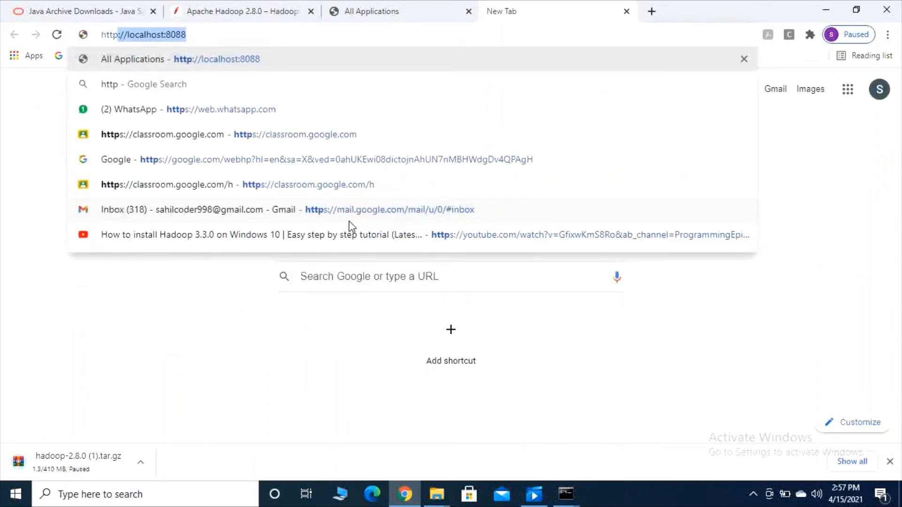
pyautogui.write('://')
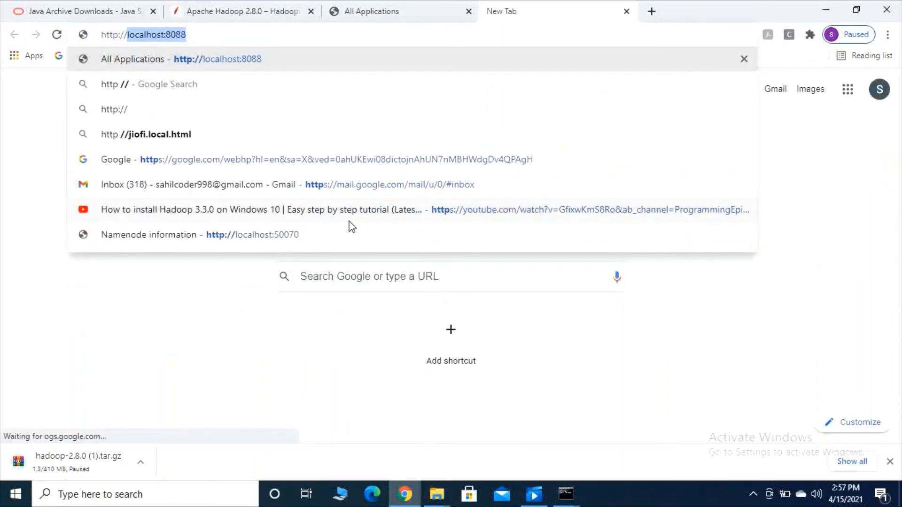
pyautogui.write('loca')
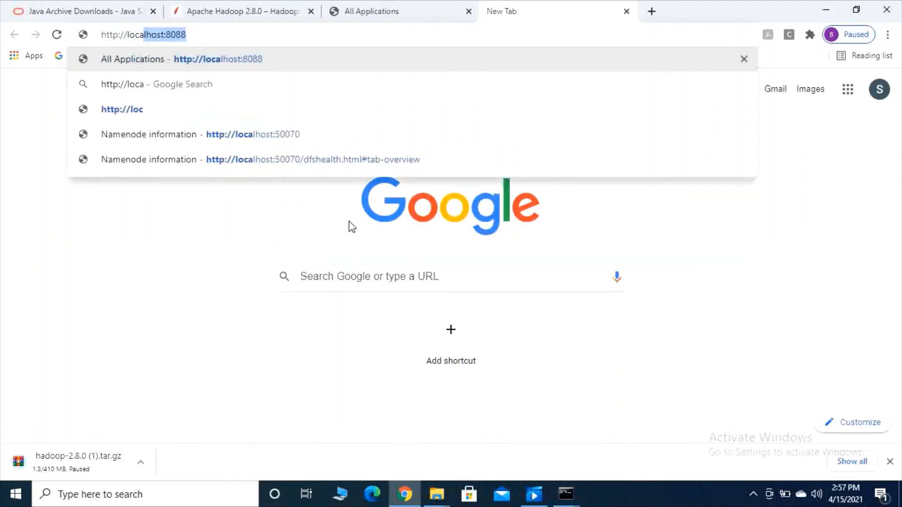
pyautogui.write('lhost')
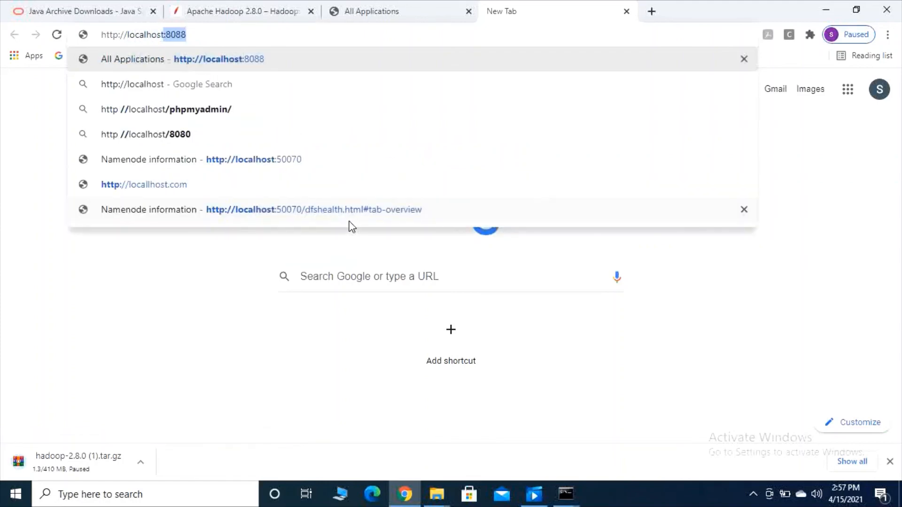
pyautogui.write(':')
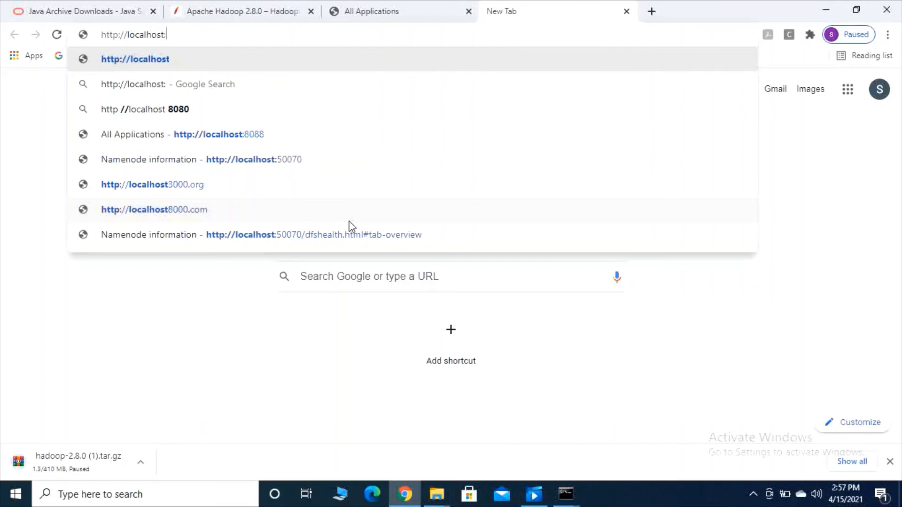
pyautogui.click(272, 165)
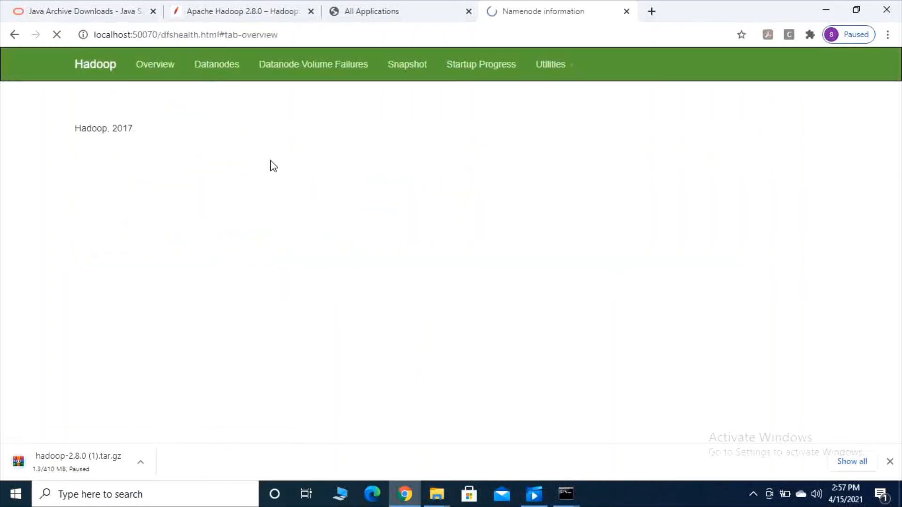
pyautogui.scroll(-4, 344, 295)
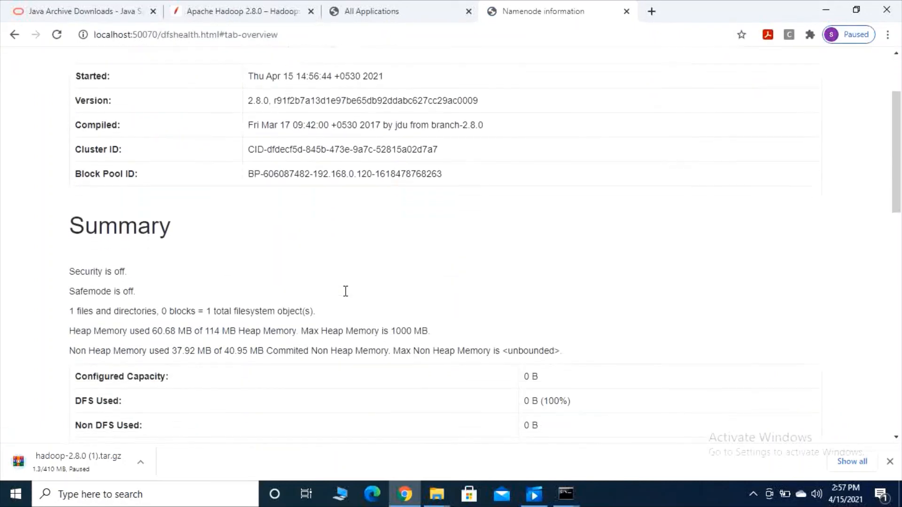
pyautogui.scroll(4, 94, 246)
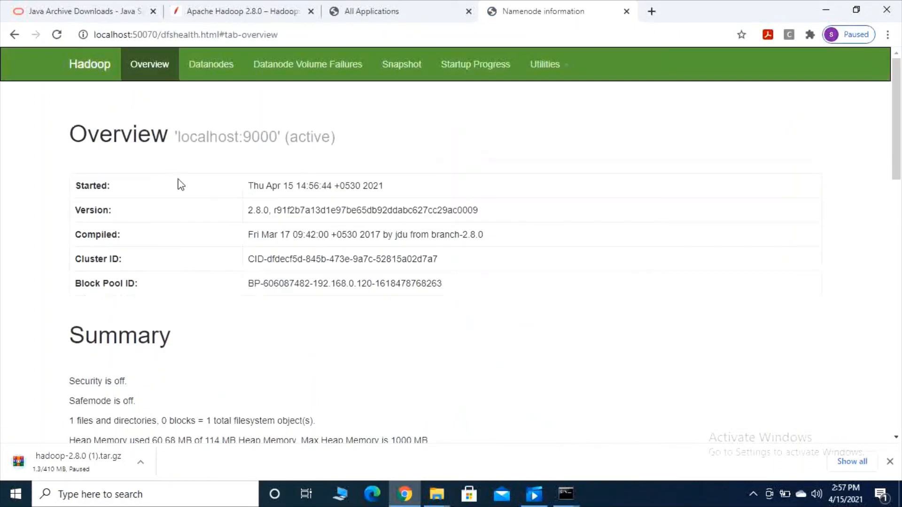
pyautogui.scroll(-2, 131, 342)
pyautogui.scroll(2, 131, 342)
pyautogui.scroll(-2, 131, 342)
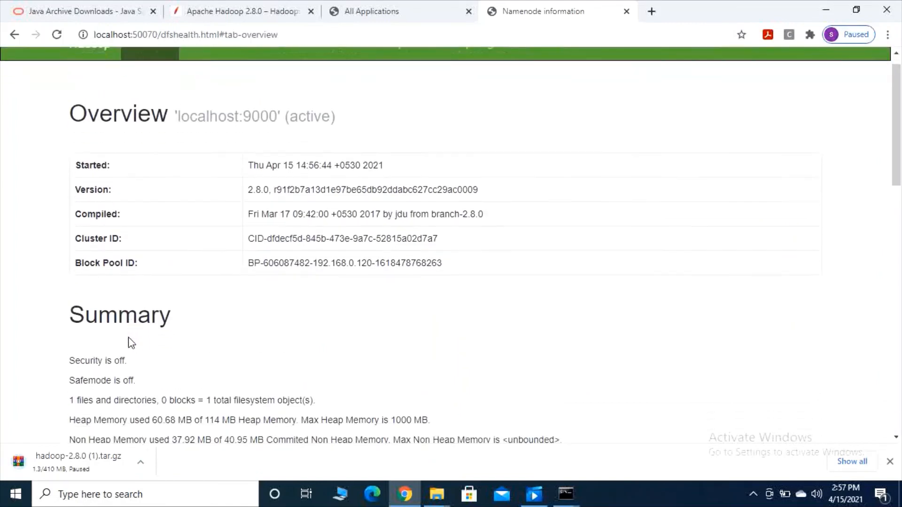
# Read through the rest of the NameNode overview page, covering Summary, NameNode Journal Status, NameNode Storage and DFS Storage Types.
pyautogui.scroll(-2, 131, 342)
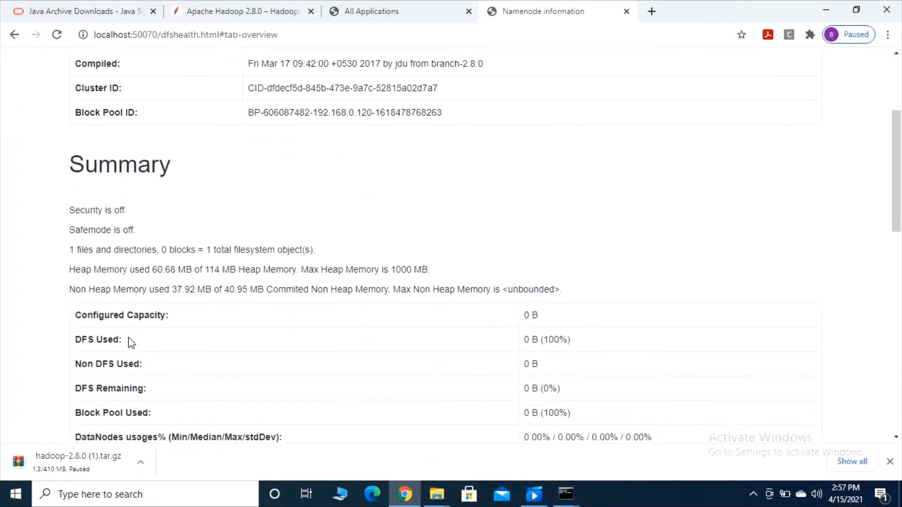
pyautogui.scroll(-2, 131, 342)
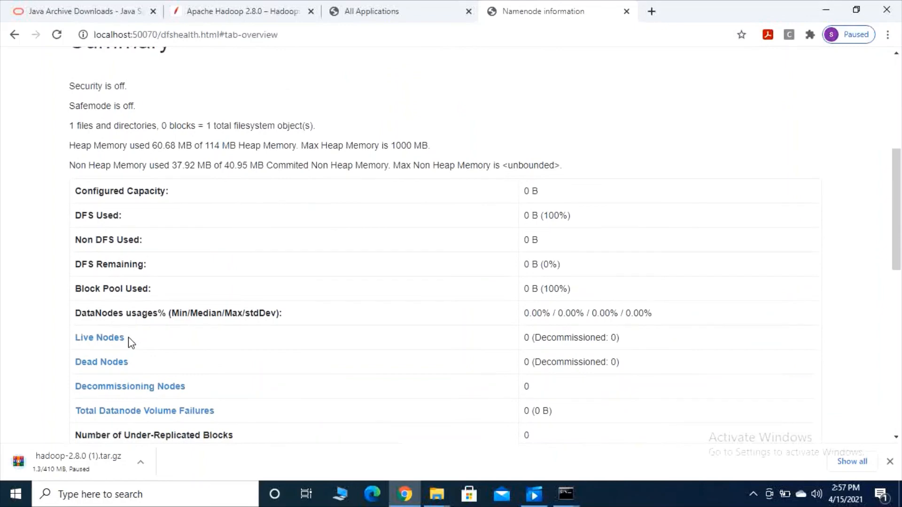
pyautogui.scroll(-5, 121, 254)
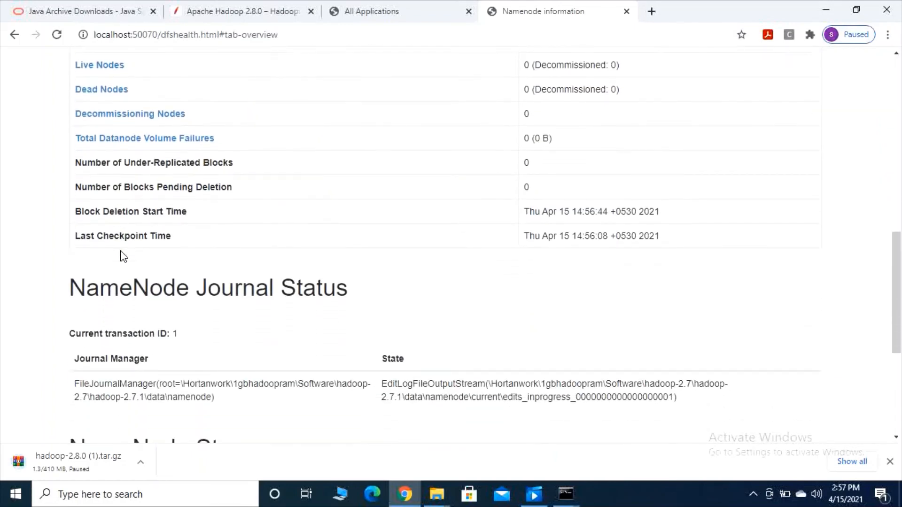
pyautogui.scroll(-5, 121, 255)
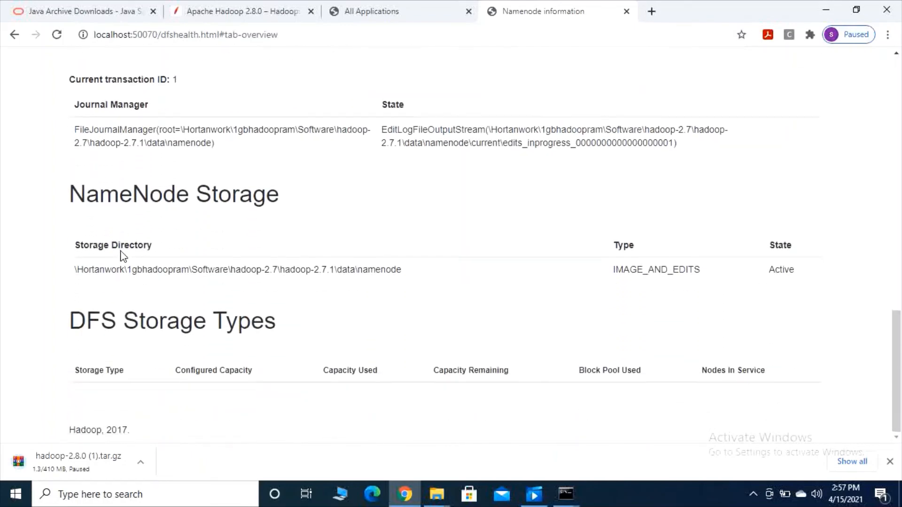
pyautogui.scroll(15, 153, 322)
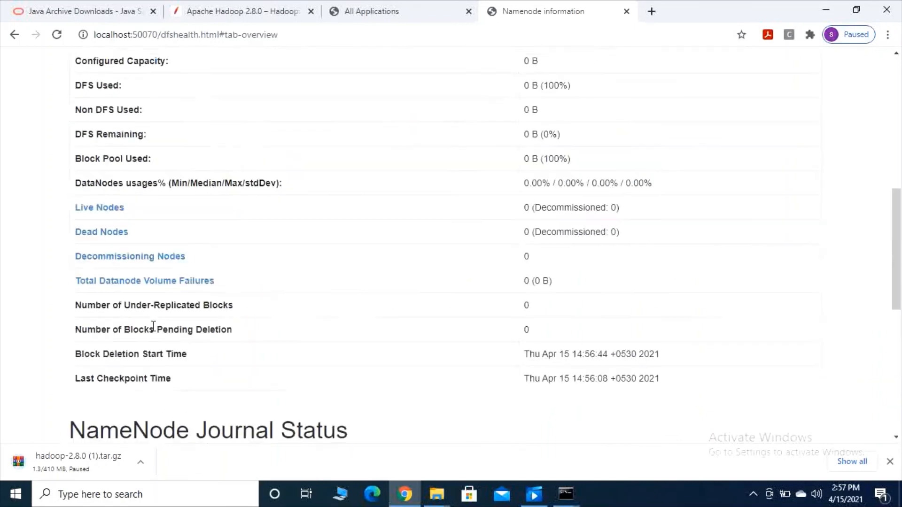
# Check the Datanodes and Datanode Volume Failures pages of the NameNode interface and return to its Overview page.
pyautogui.click(207, 70)
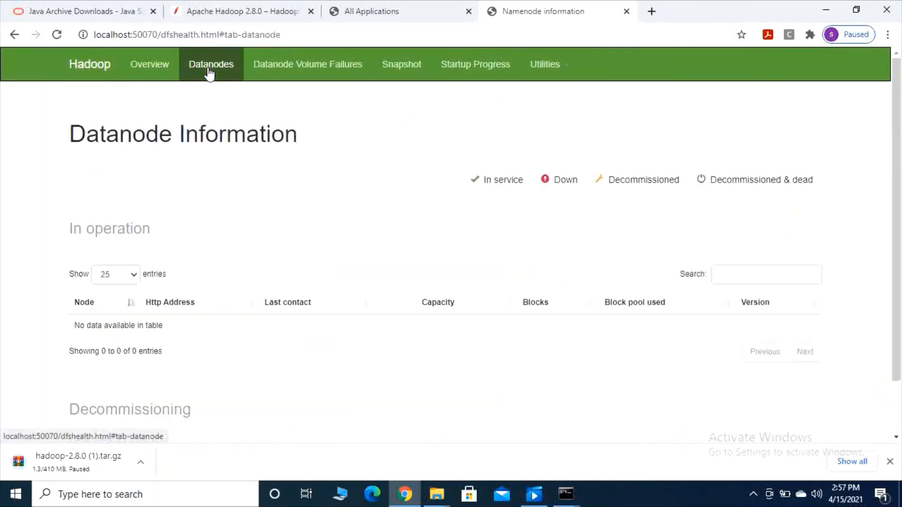
pyautogui.click(283, 76)
pyautogui.click(151, 67)
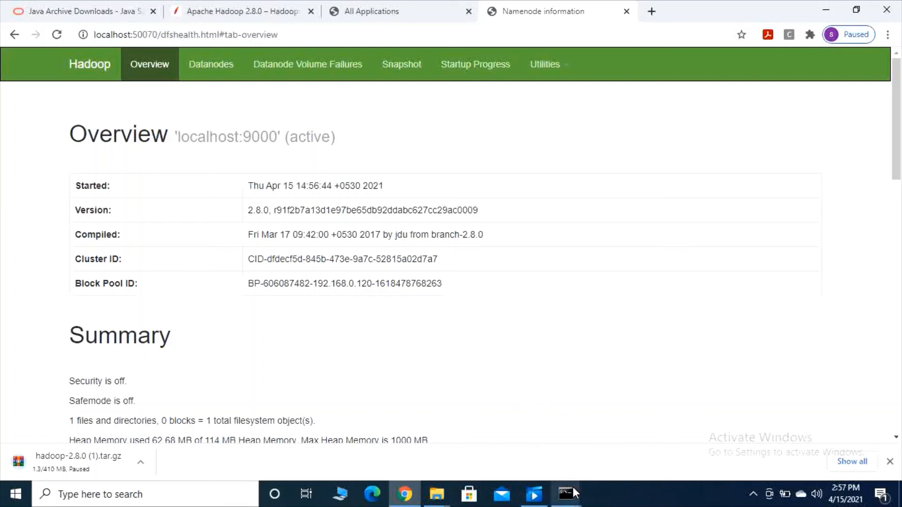
pyautogui.moveTo(573, 490)
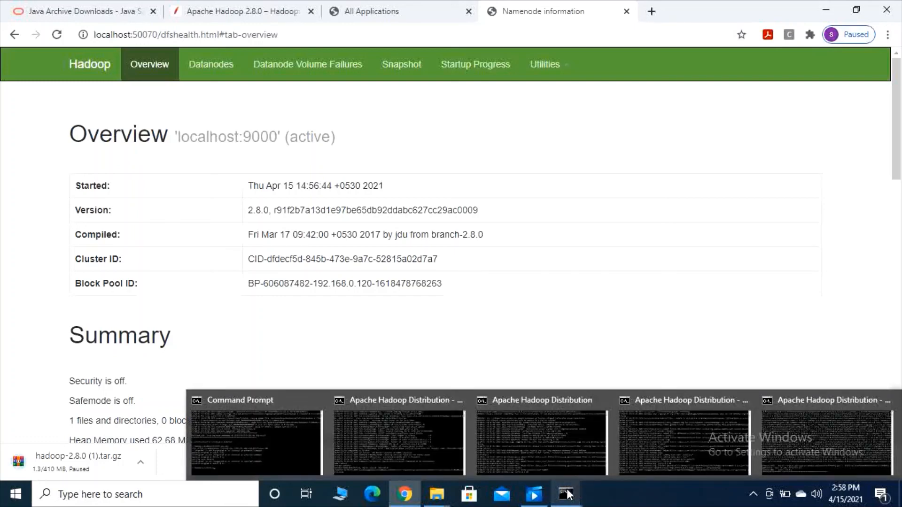
pyautogui.click(753, 494)
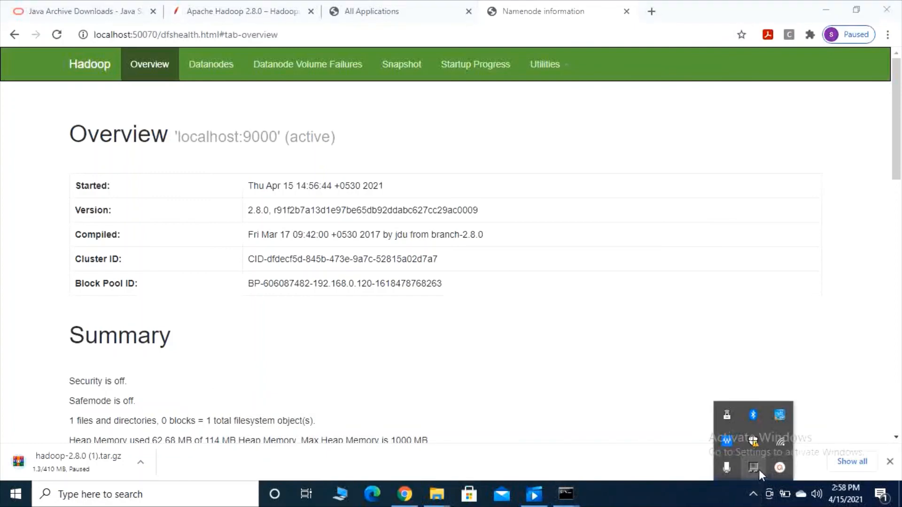